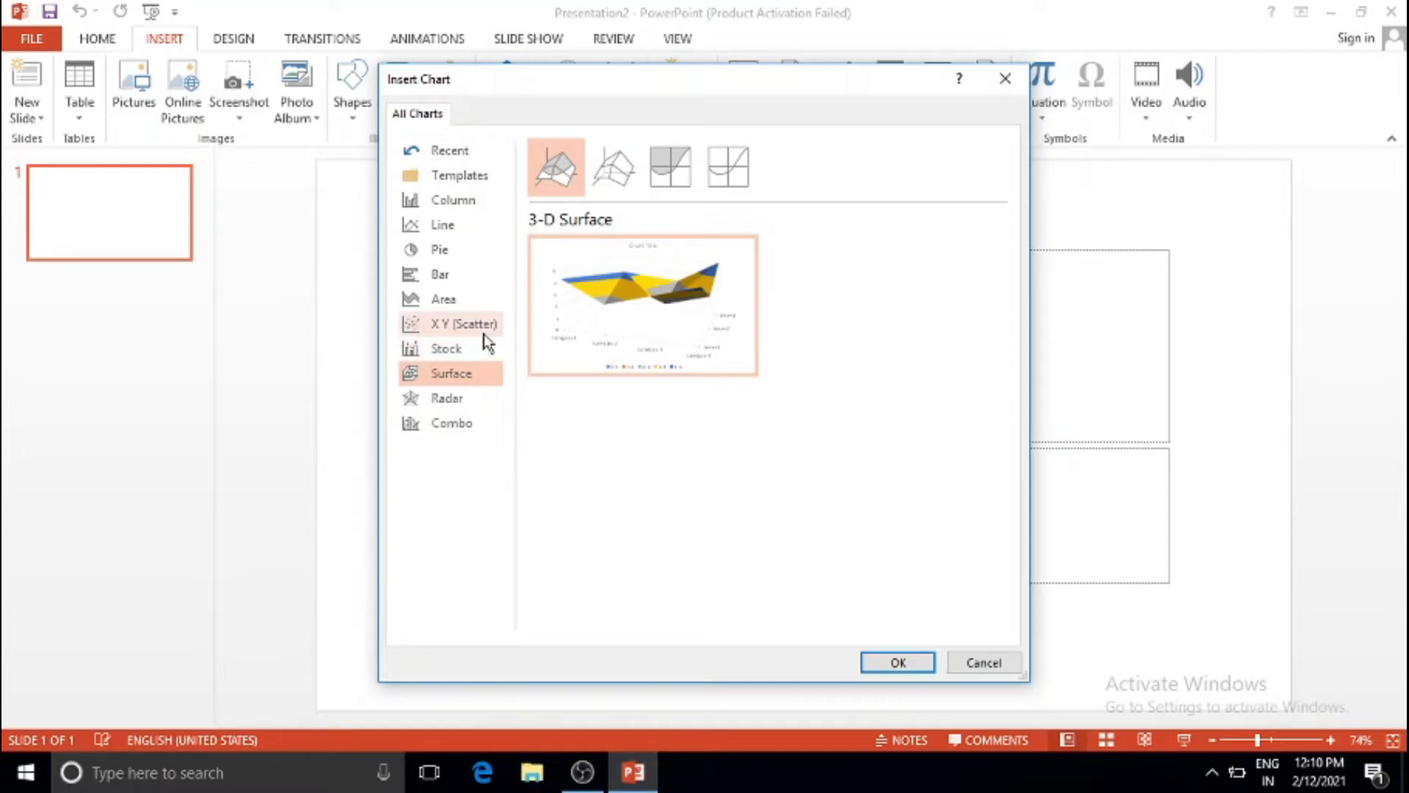
Insert a 3-D Clustered Column chart on the slide and close its data sheet, keeping the sample data.
click(474, 209)
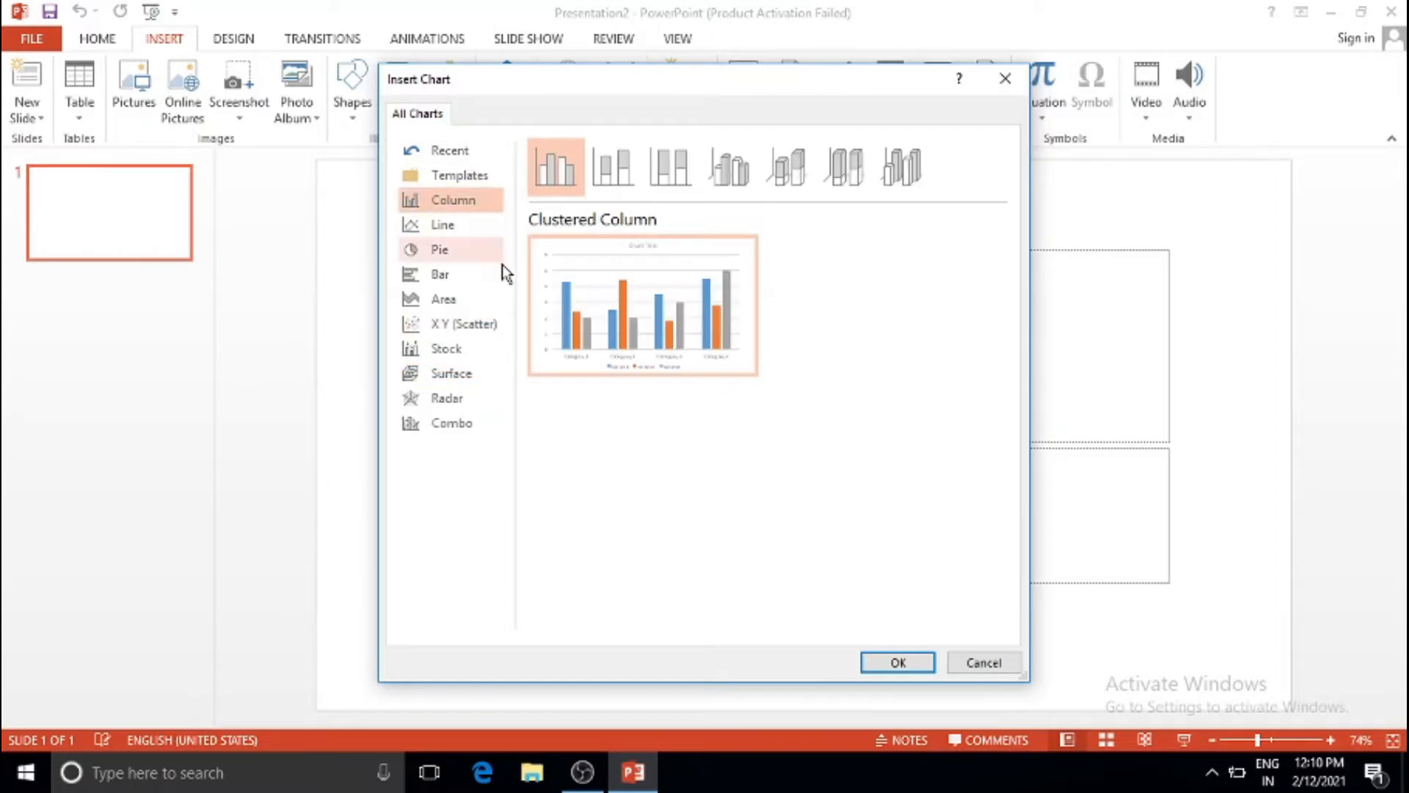
click(621, 168)
click(682, 166)
click(729, 166)
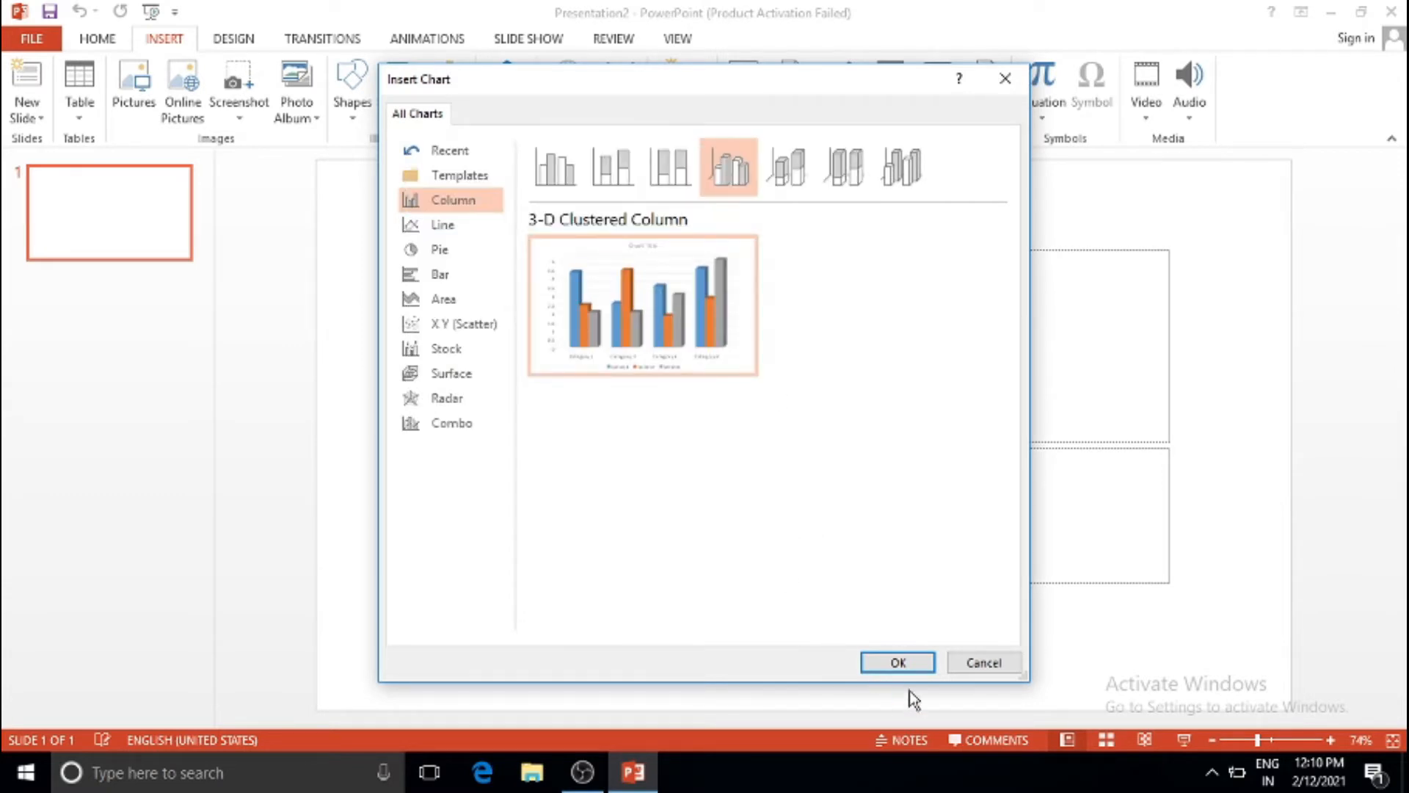
click(918, 663)
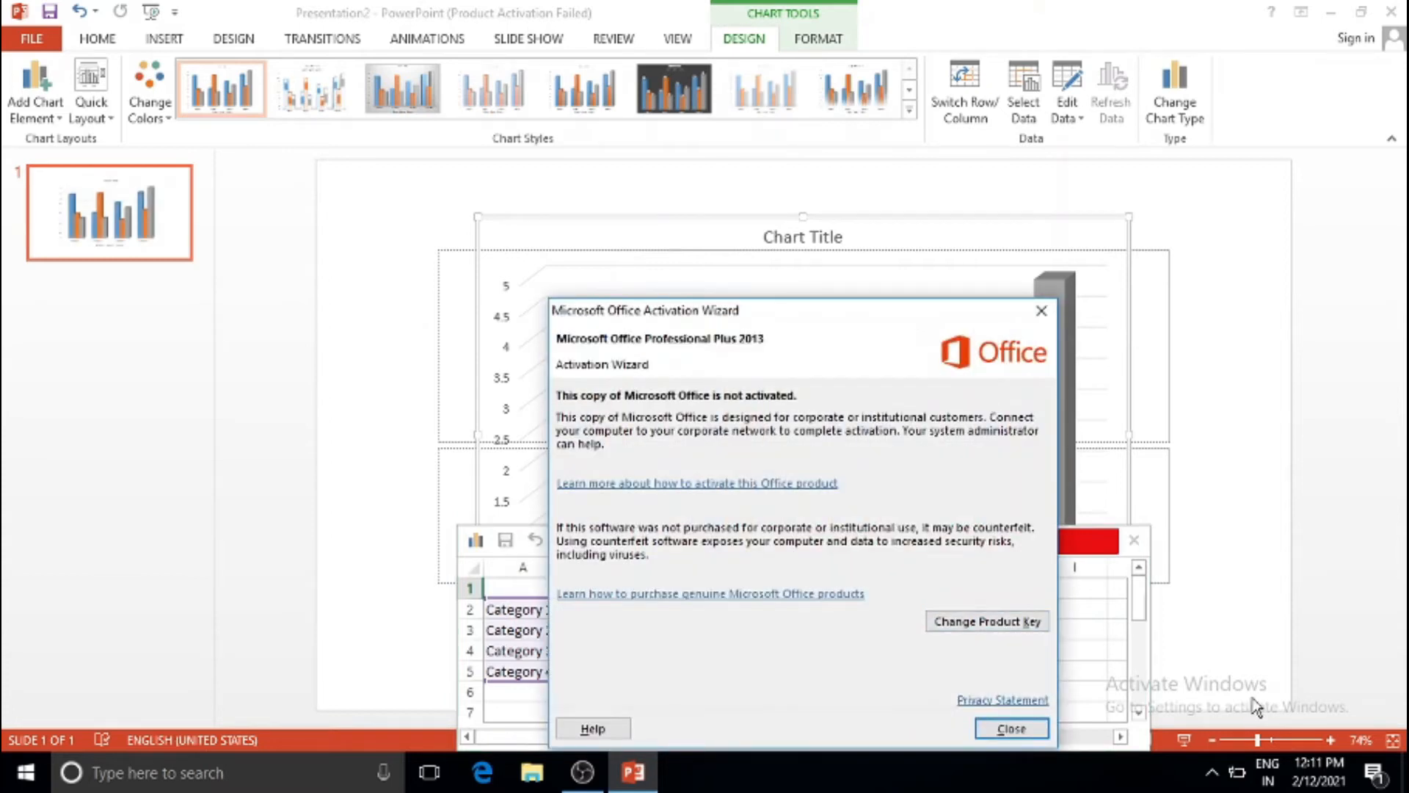
click(1042, 311)
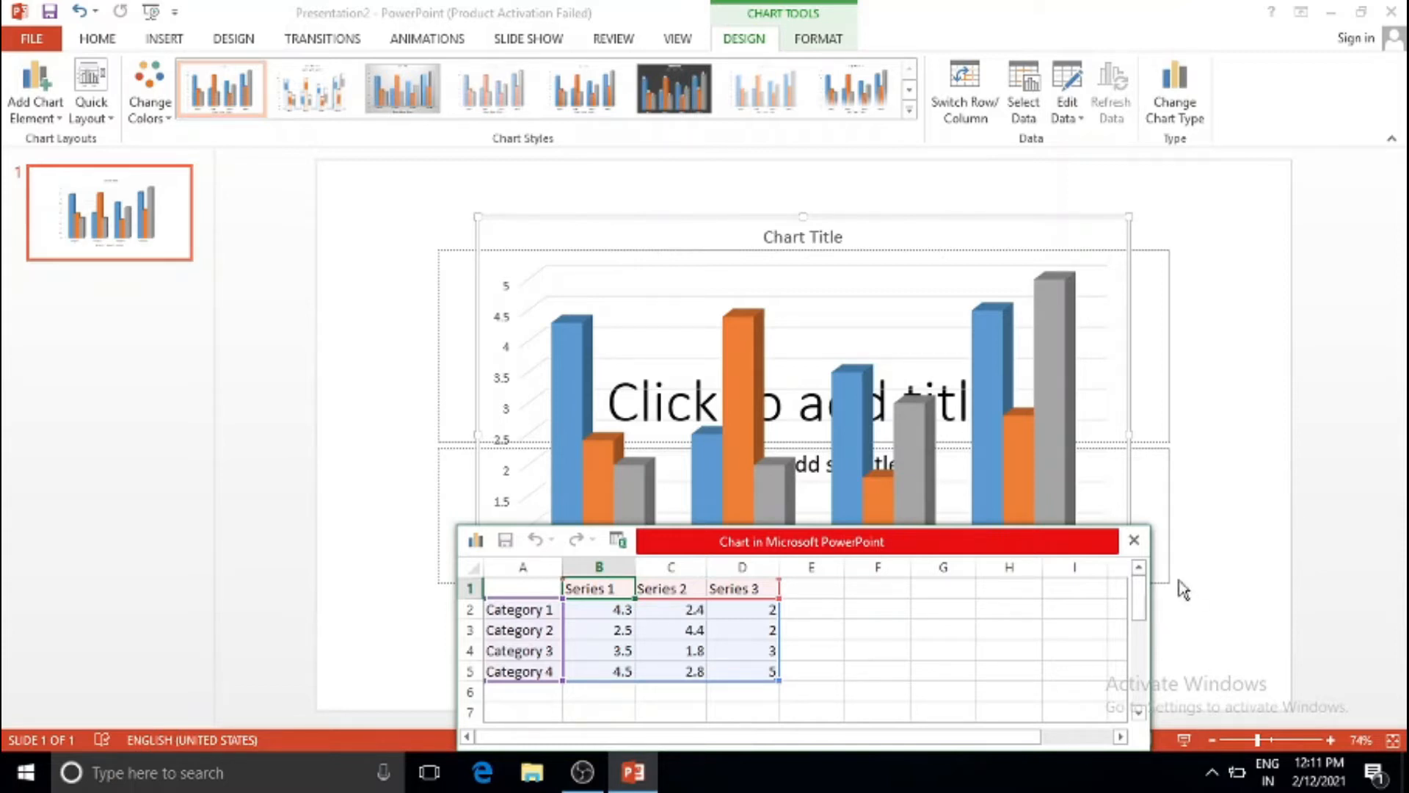
click(1135, 540)
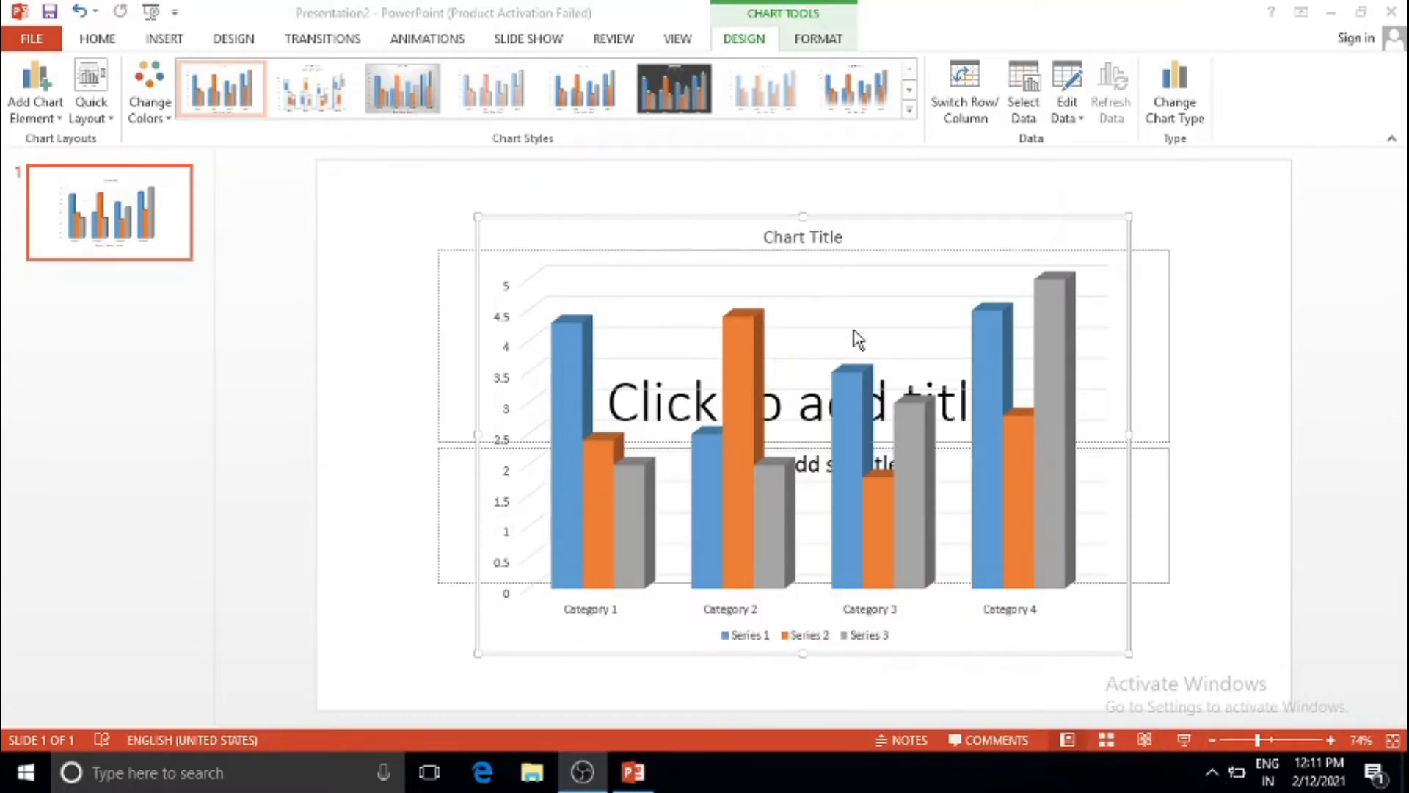
click(817, 40)
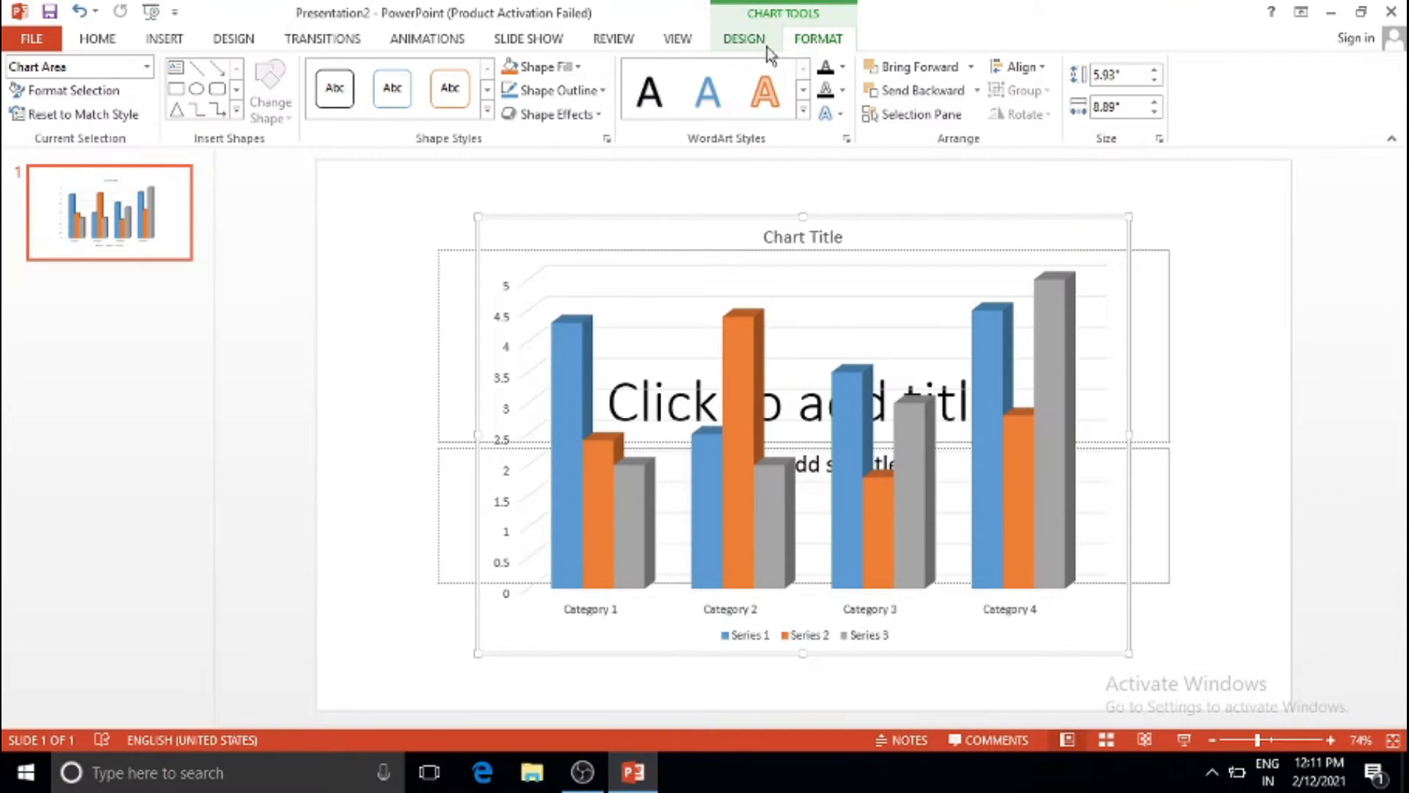
click(747, 41)
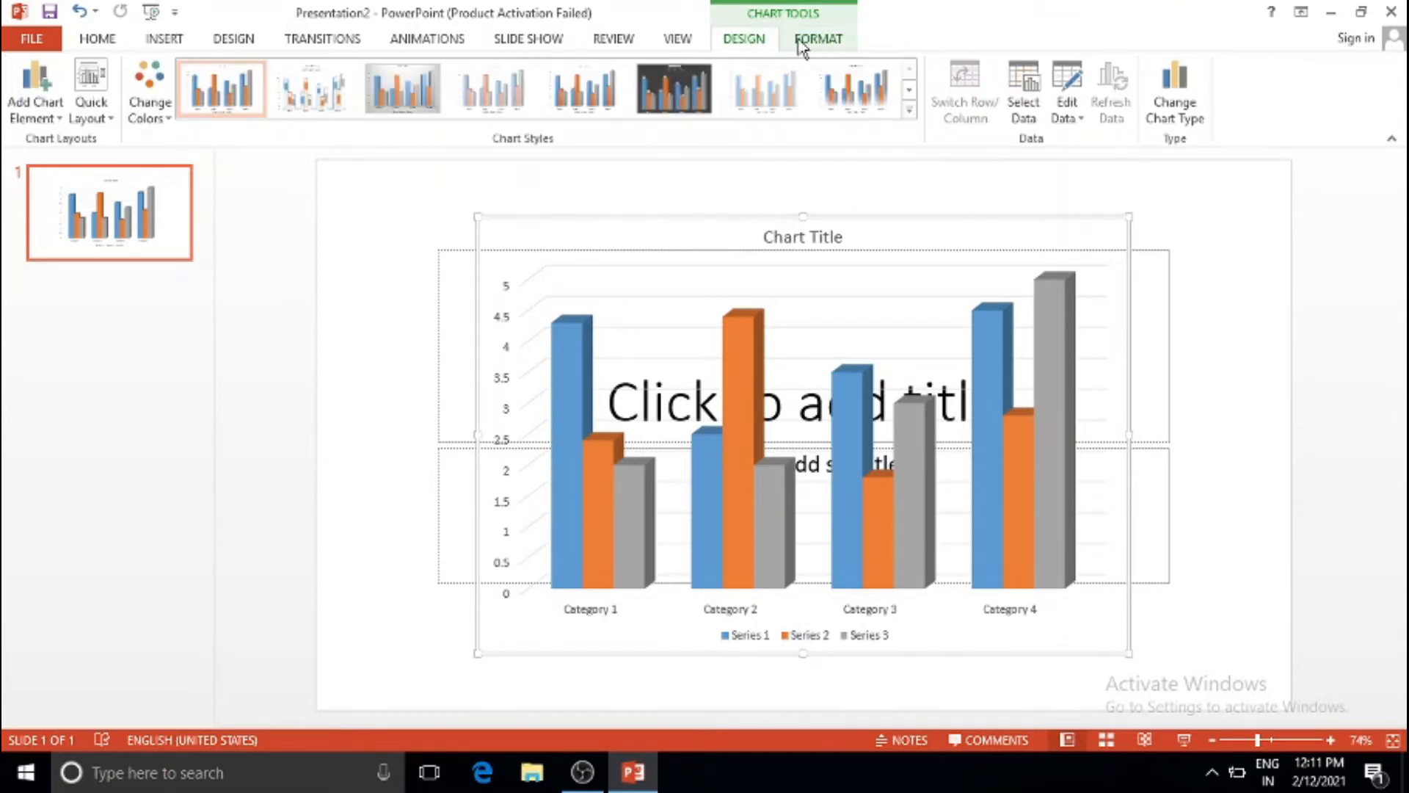
click(803, 44)
click(744, 41)
click(45, 119)
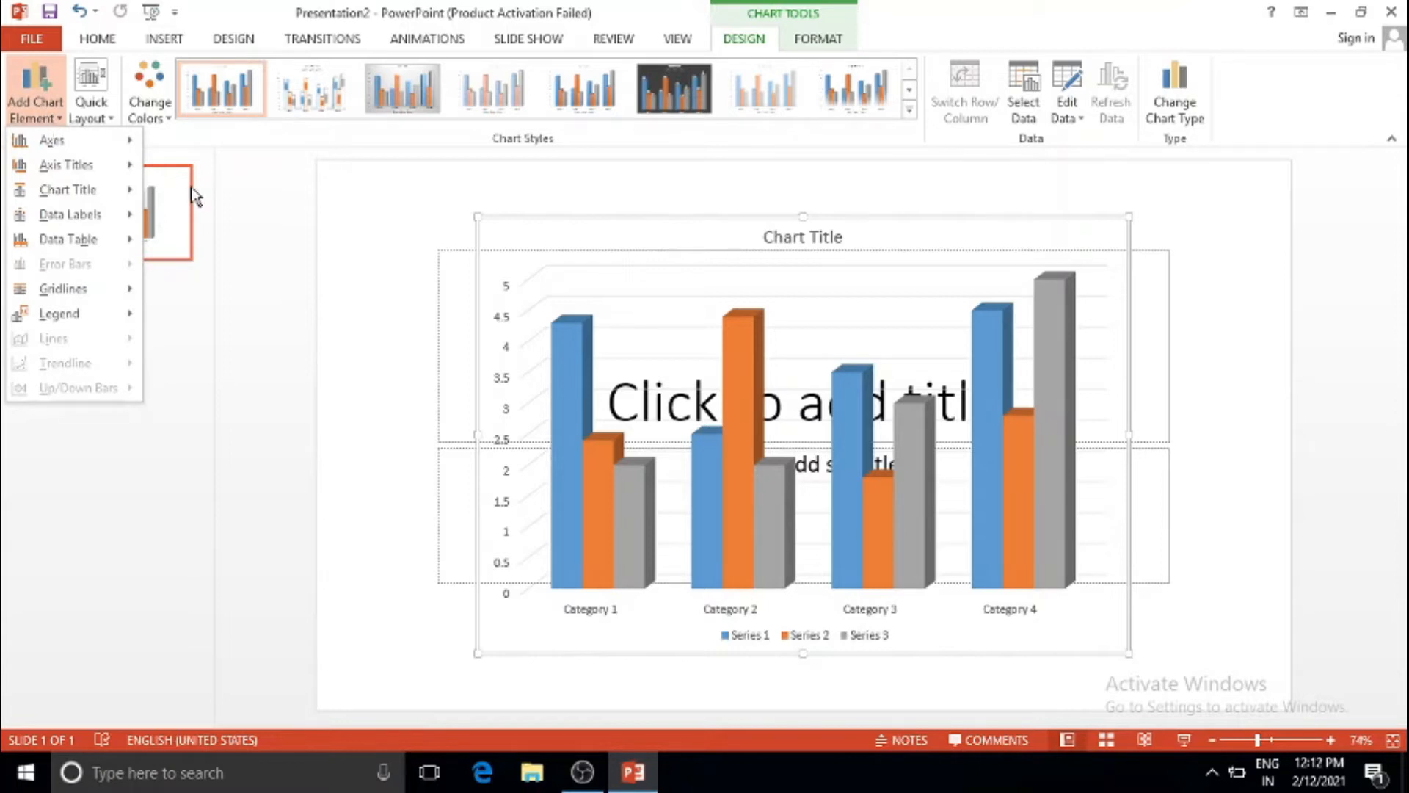
click(227, 248)
Apply the dark-background chart style to the column chart and hide its primary horizontal axis.
click(675, 102)
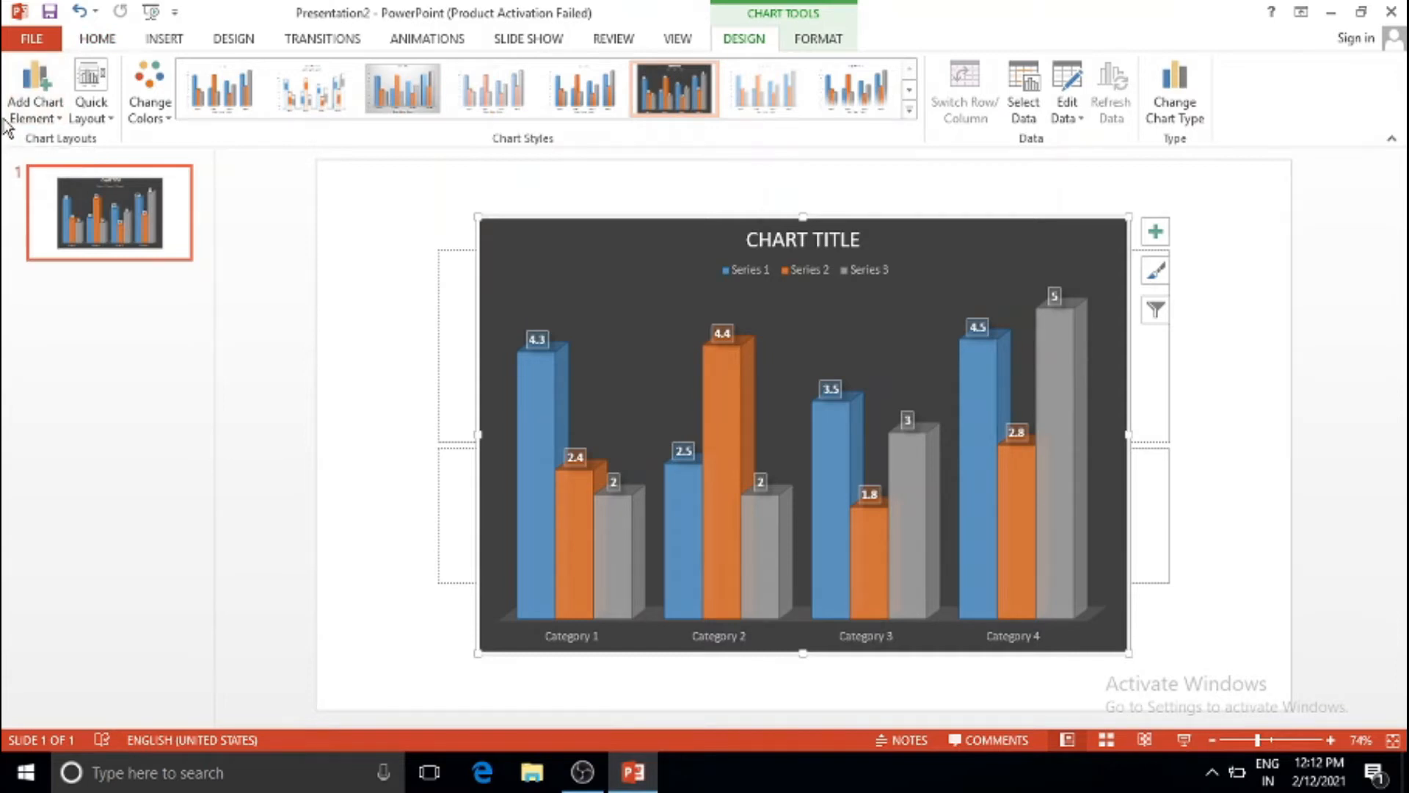
click(33, 116)
mouse_move(46, 139)
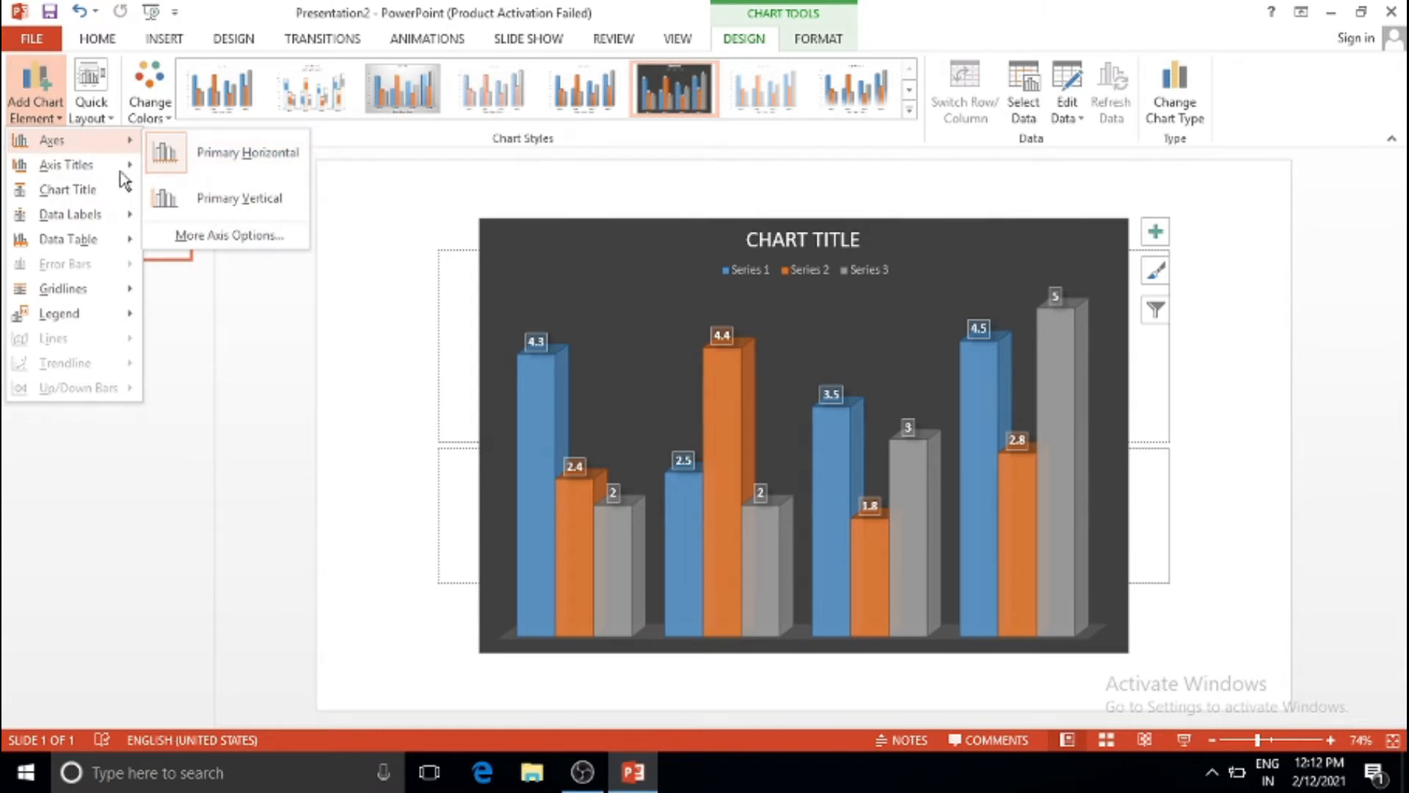
click(170, 154)
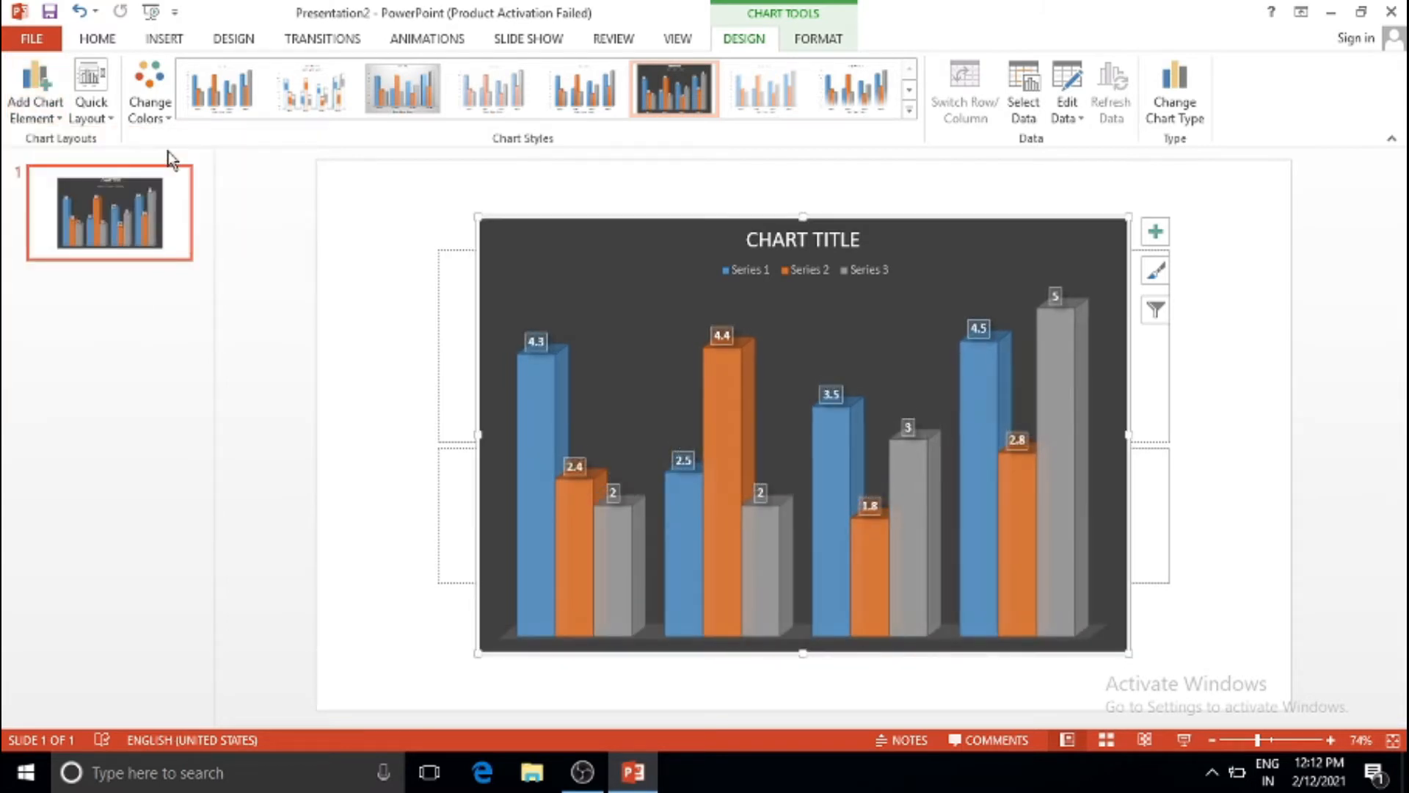
Show the chart's primary vertical axis and its primary horizontal axis.
click(36, 108)
mouse_move(64, 149)
click(213, 195)
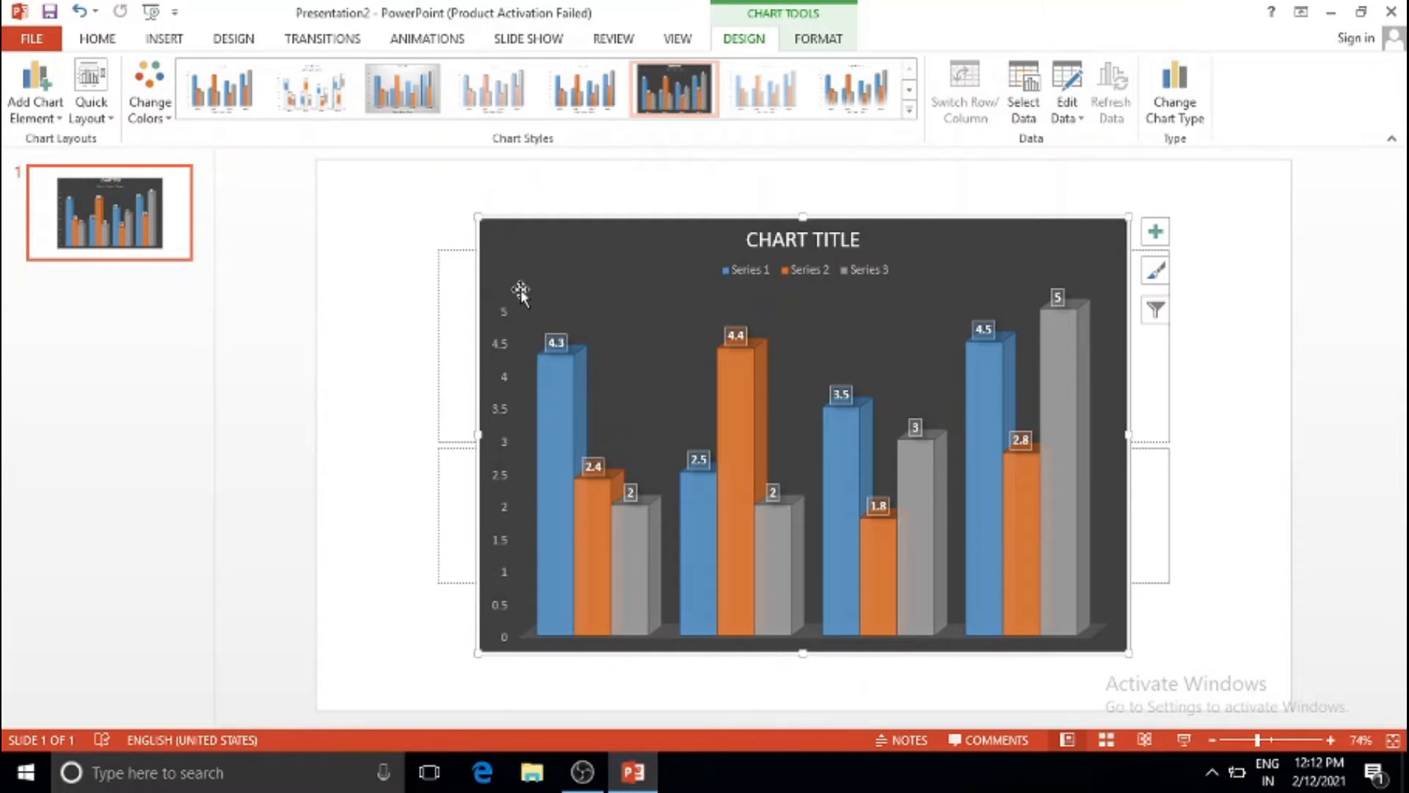
click(35, 92)
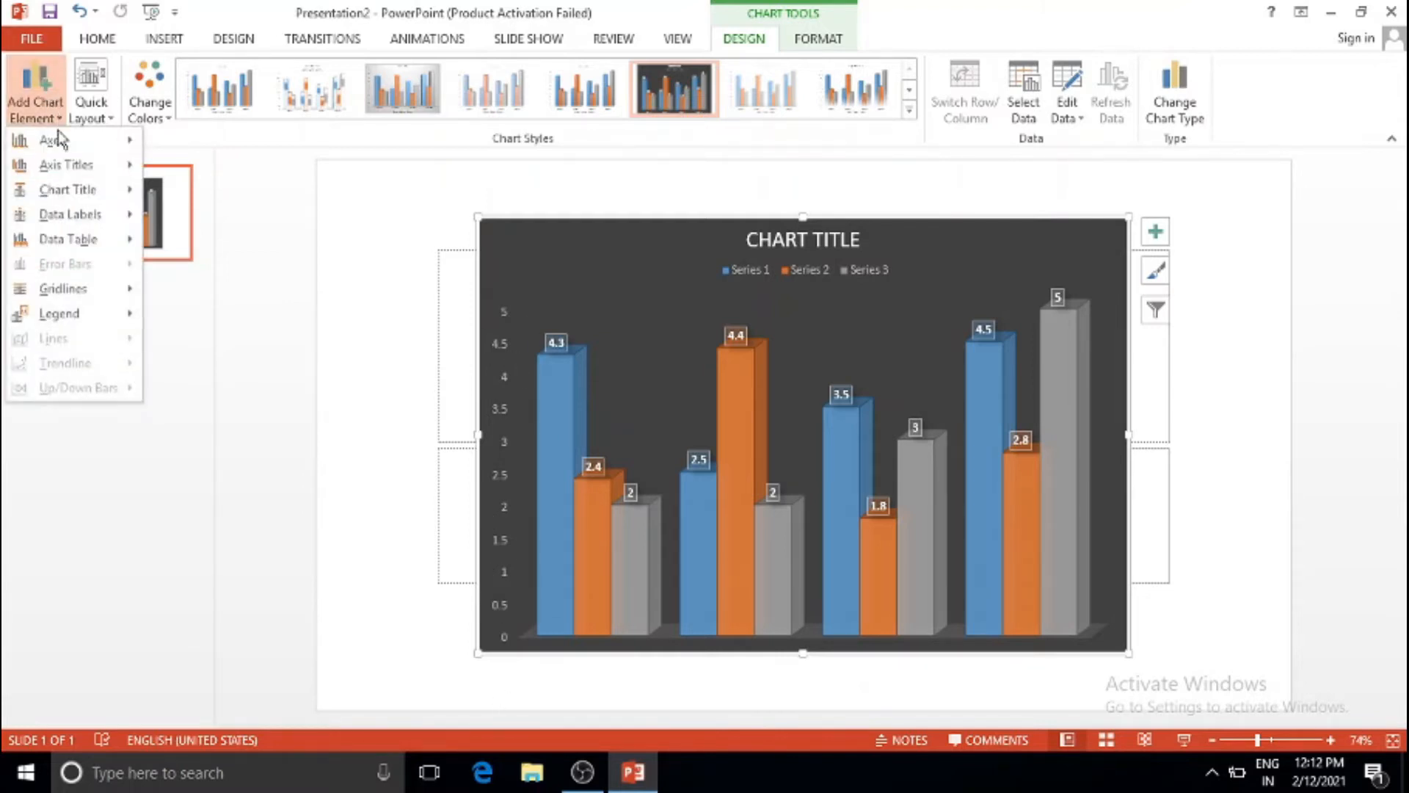
mouse_move(58, 141)
click(229, 153)
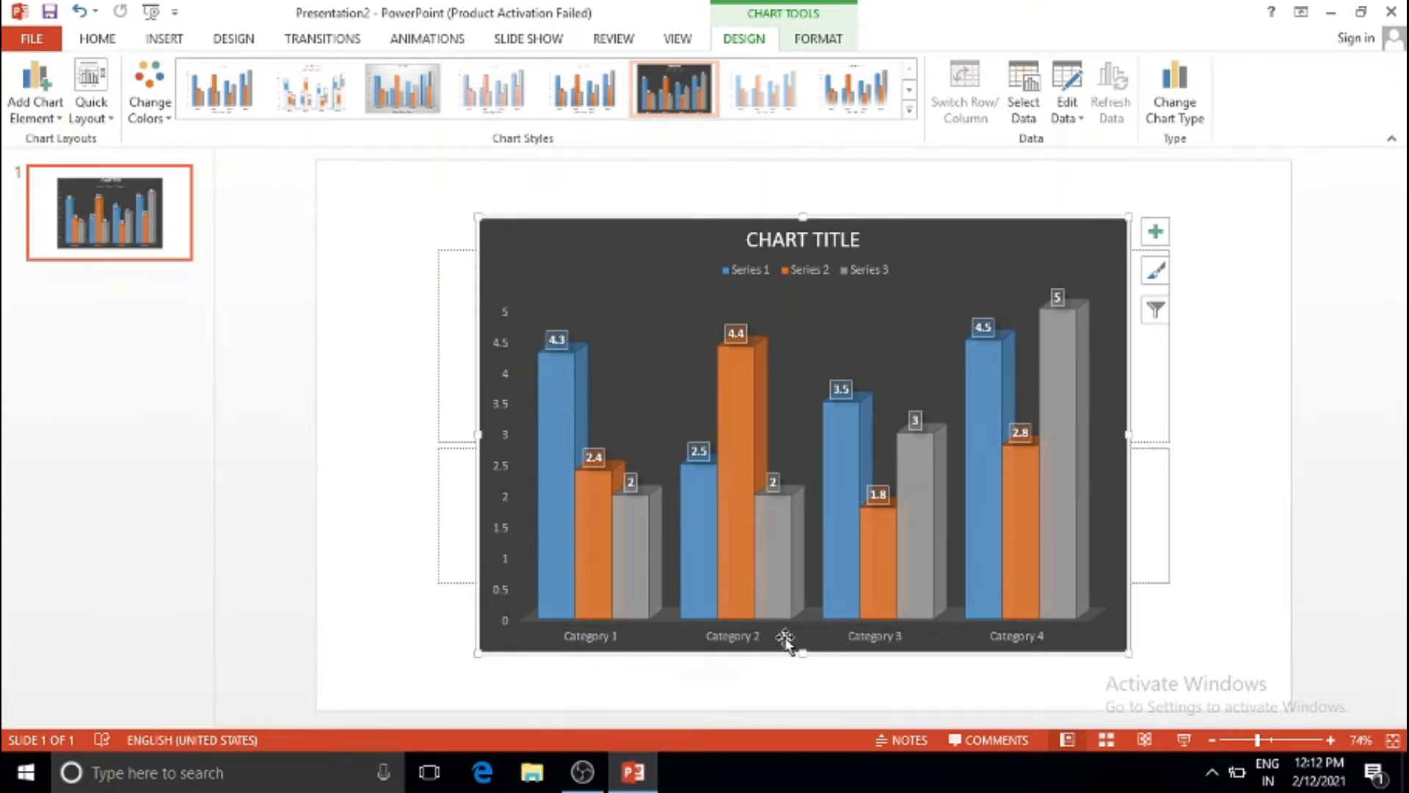
Hide both the primary horizontal and the primary vertical axis of the chart.
click(35, 99)
mouse_move(53, 140)
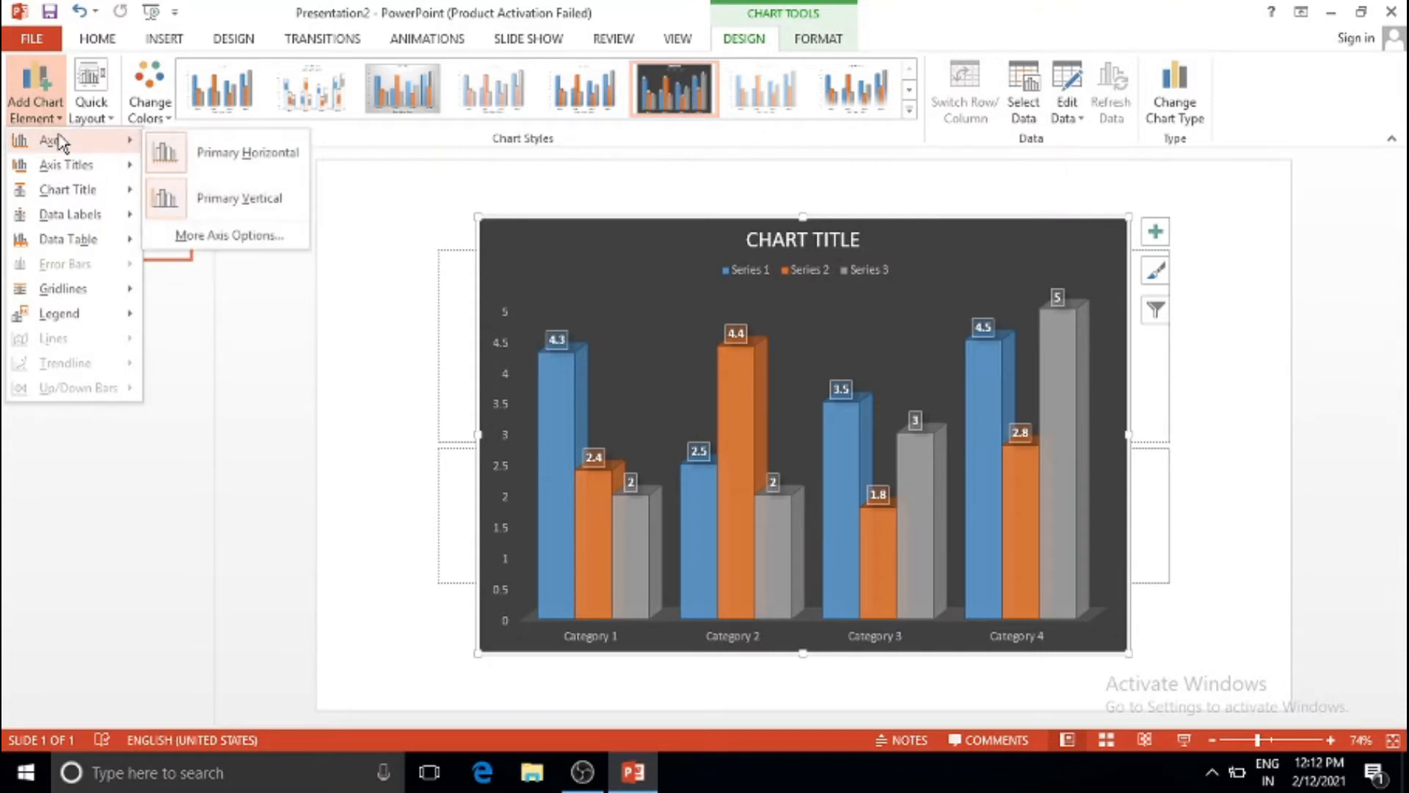
click(245, 154)
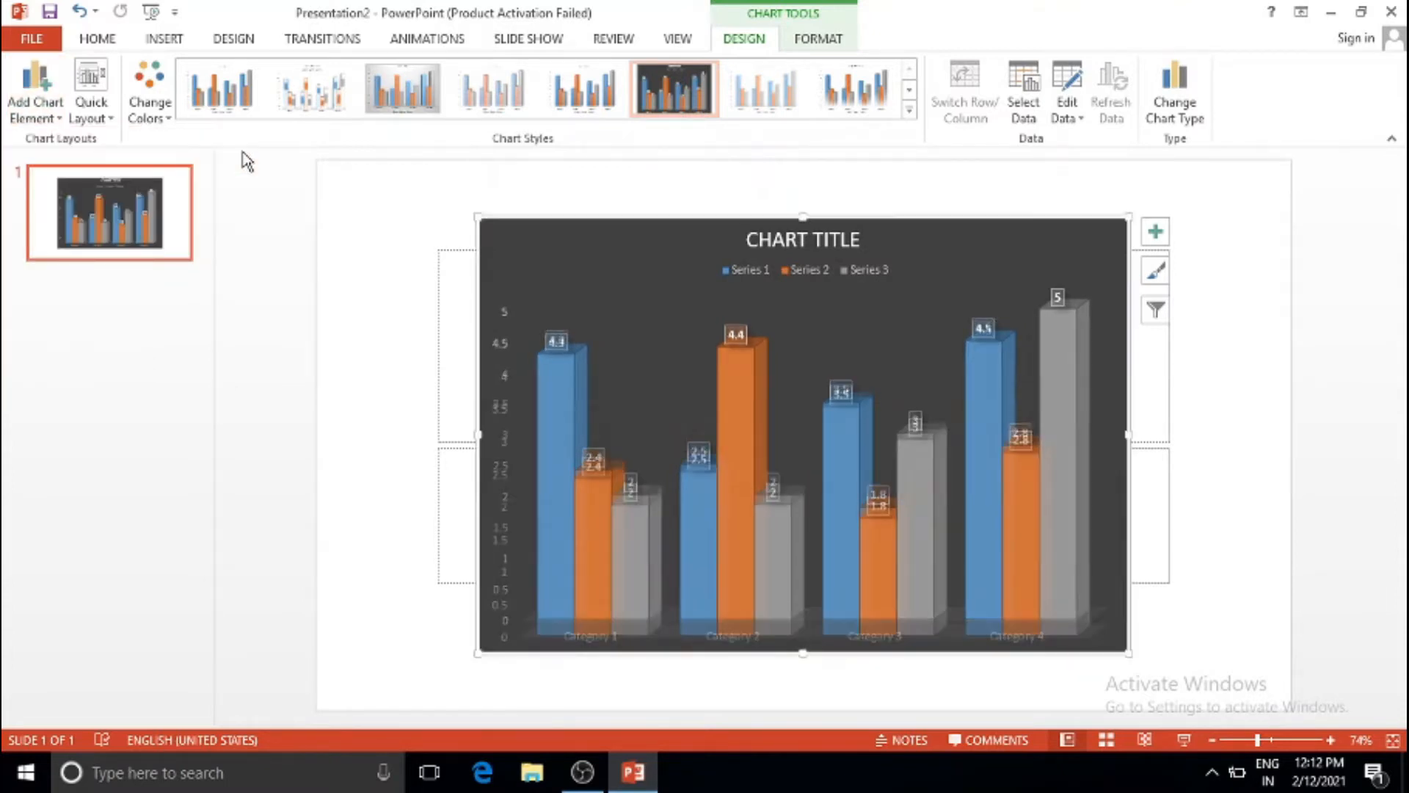
click(26, 110)
mouse_move(98, 140)
click(226, 204)
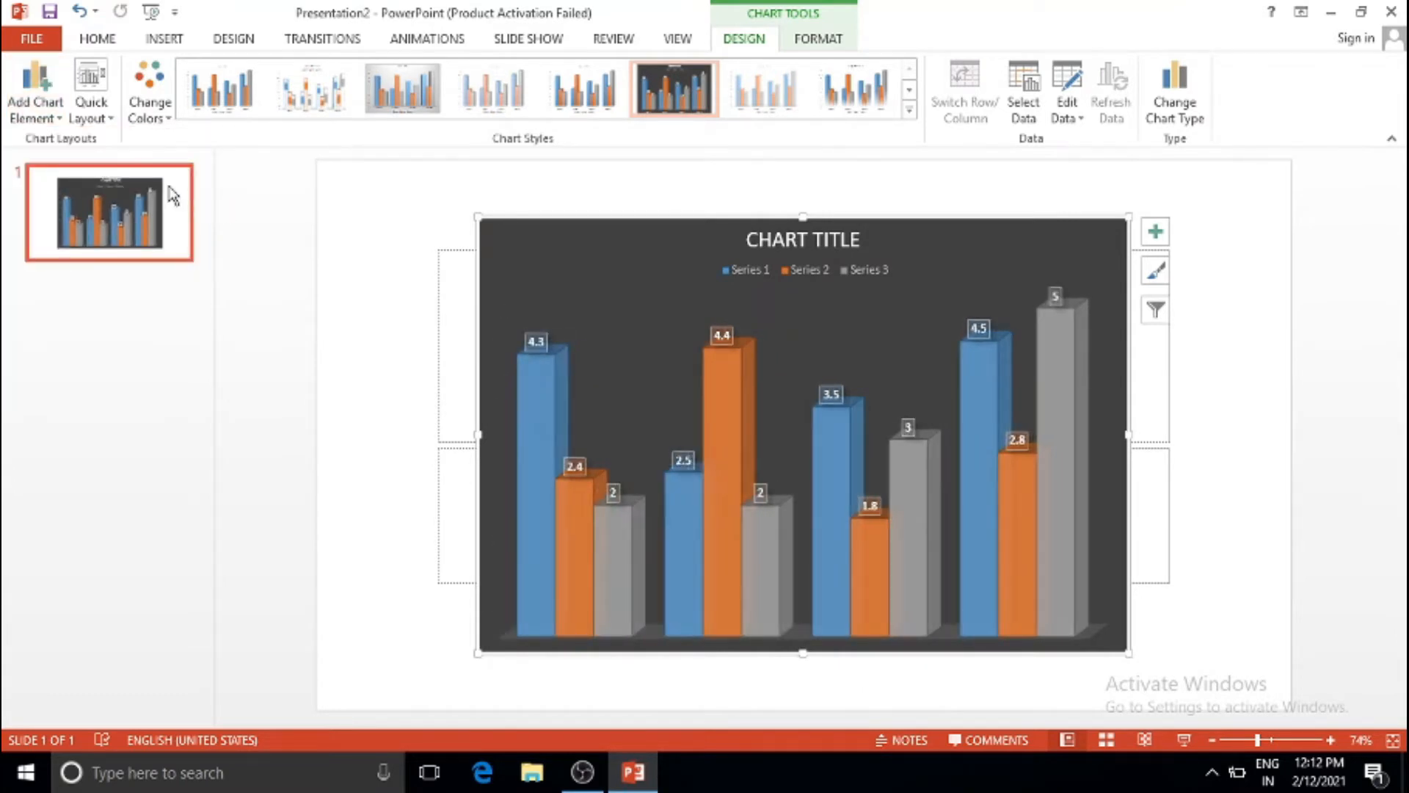
Add a primary horizontal and a primary vertical axis title to the chart.
click(33, 106)
mouse_move(73, 165)
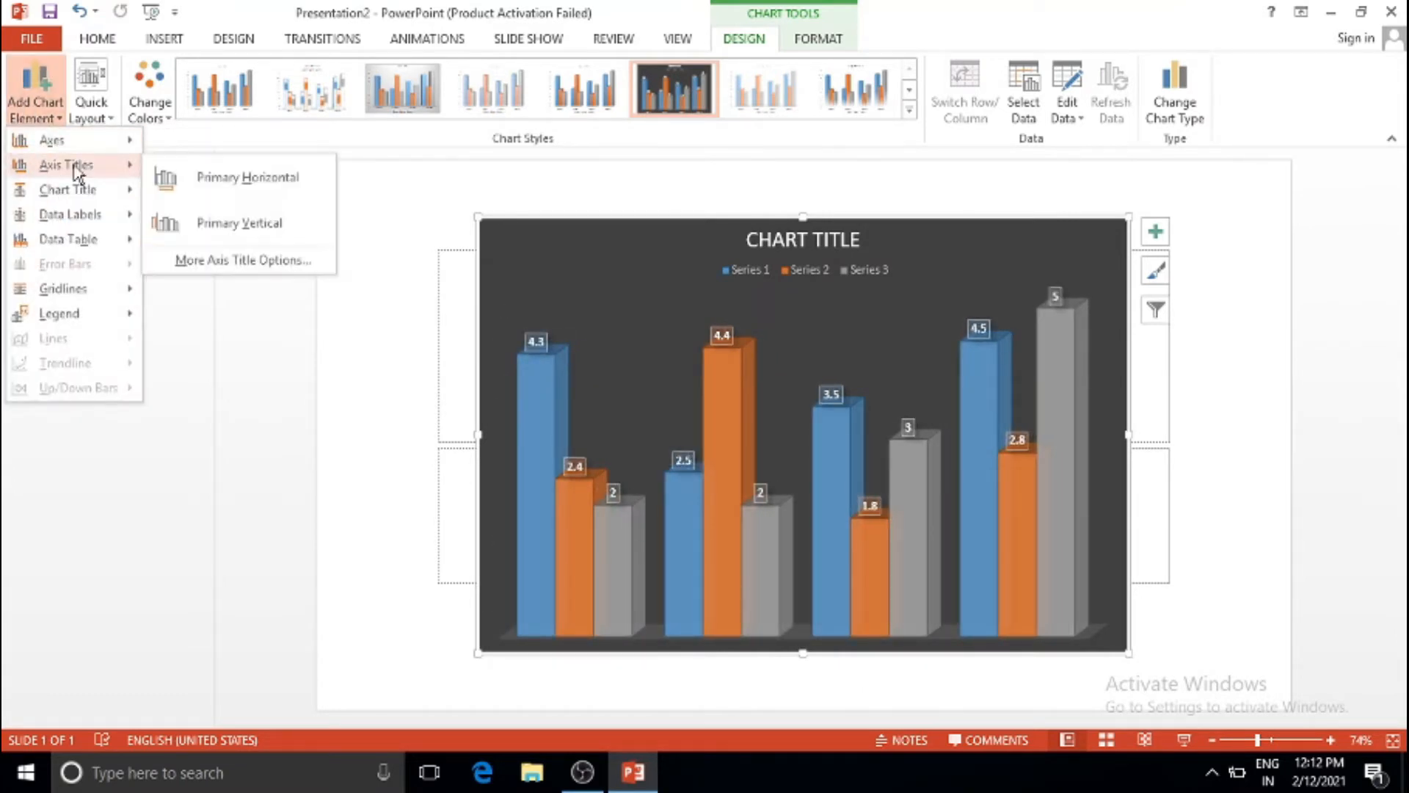
click(244, 190)
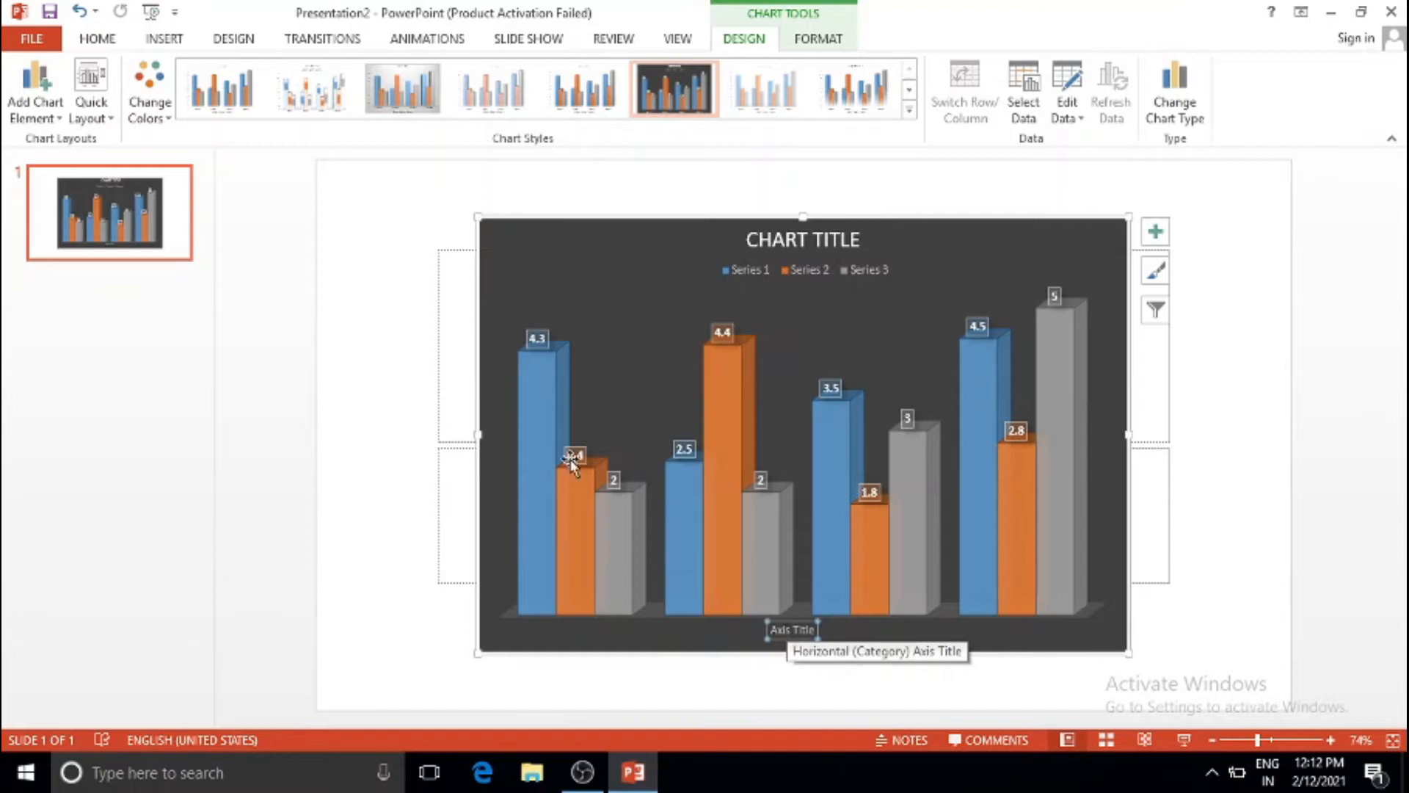
click(35, 90)
mouse_move(84, 167)
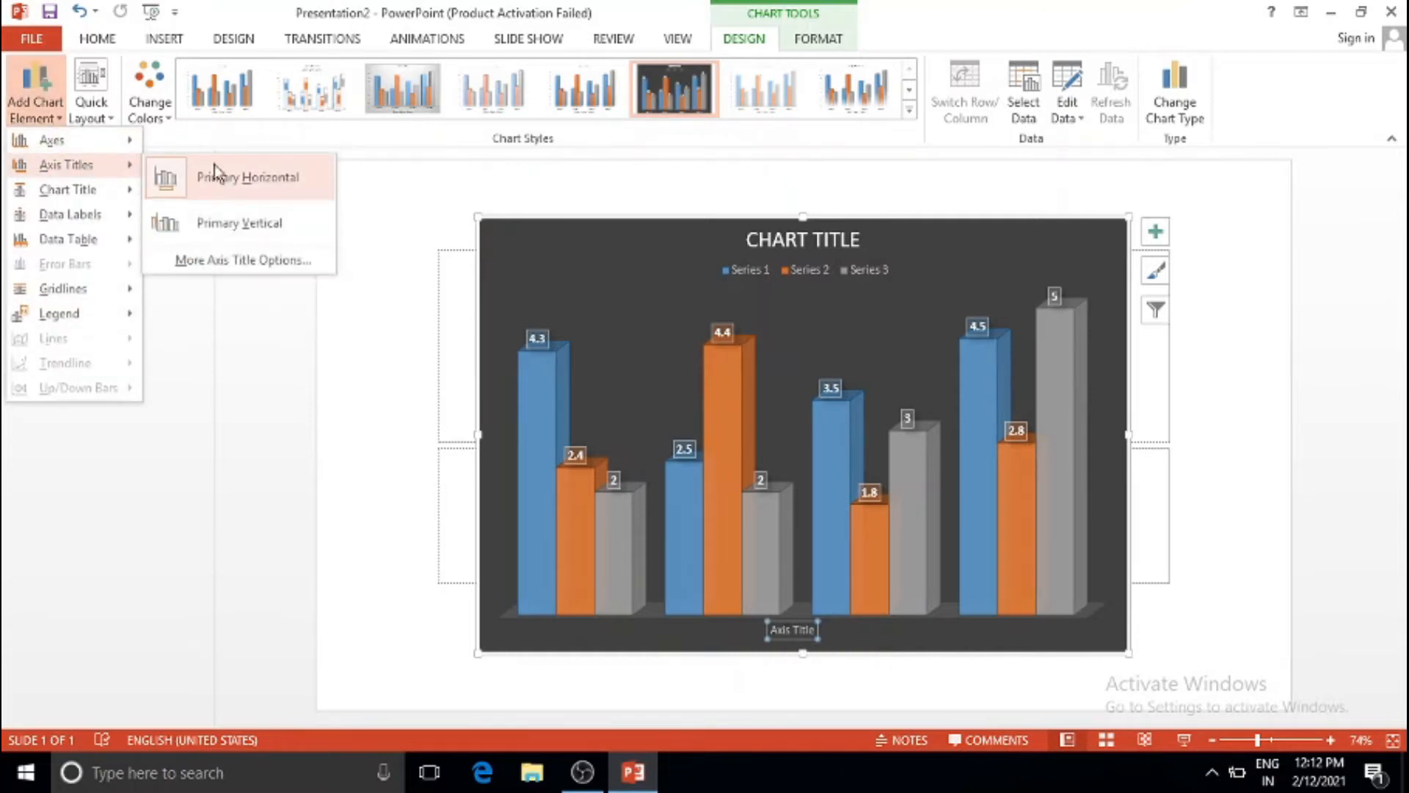
click(224, 224)
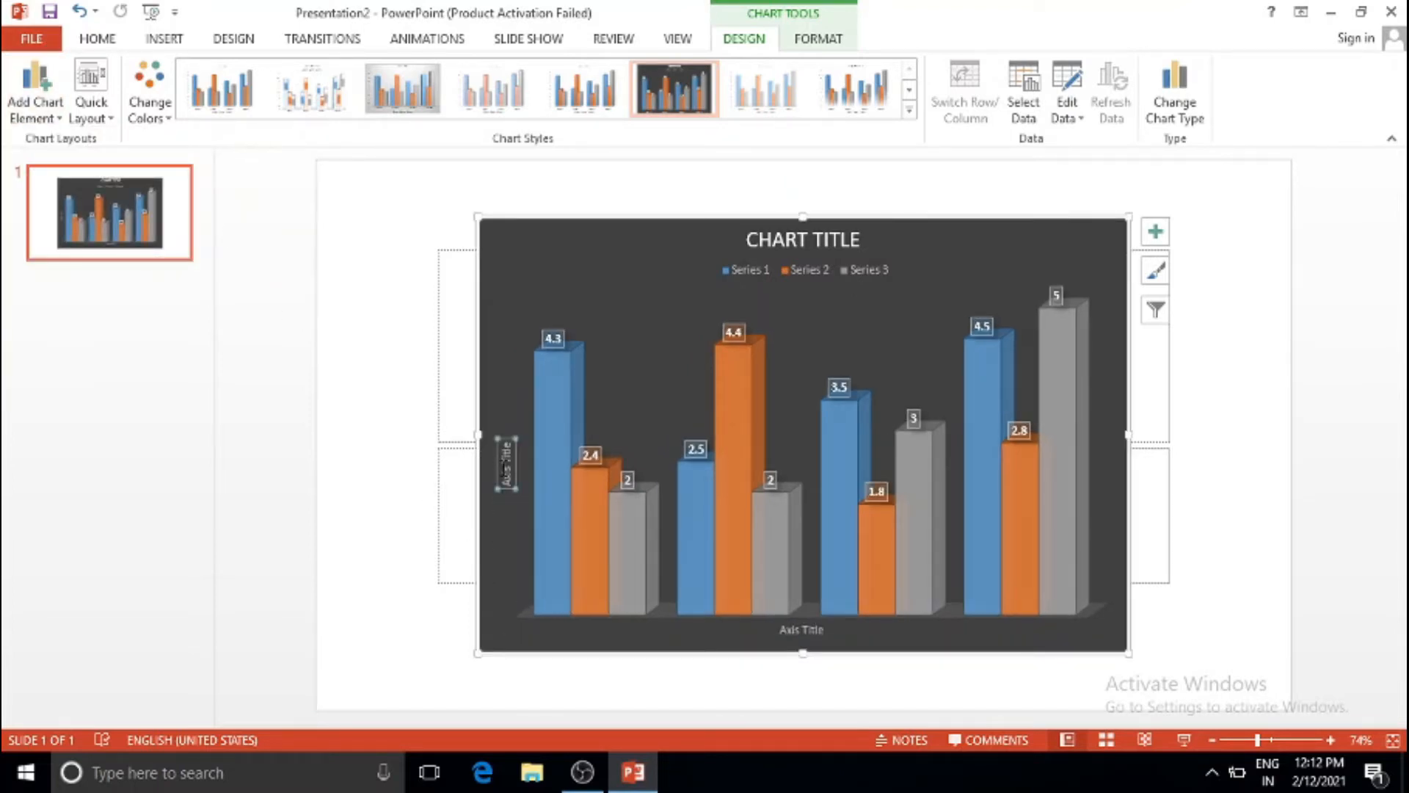
Remove the primary horizontal and primary vertical axis titles from the chart.
click(38, 87)
mouse_move(68, 165)
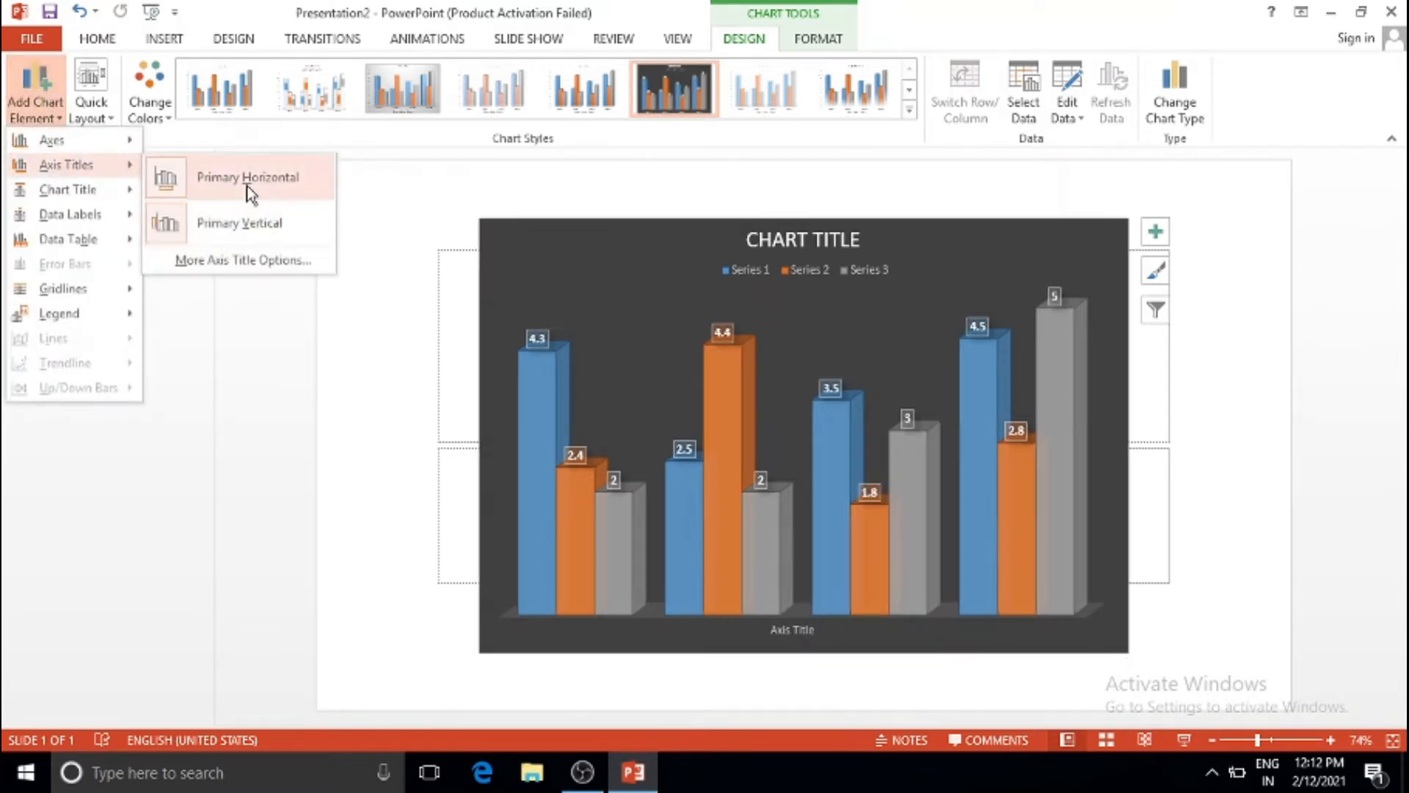
click(213, 178)
click(31, 110)
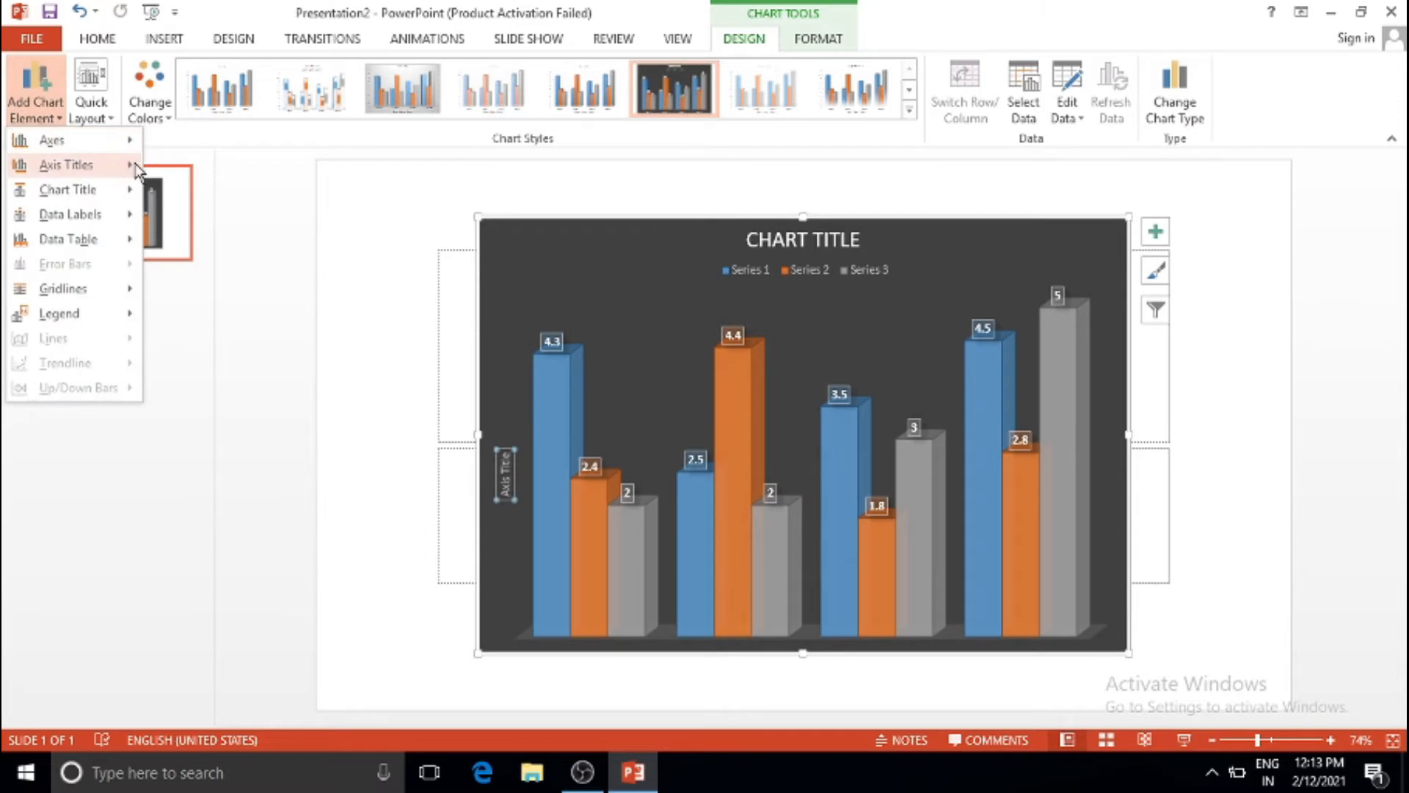
mouse_move(117, 165)
click(217, 223)
click(31, 110)
mouse_move(151, 215)
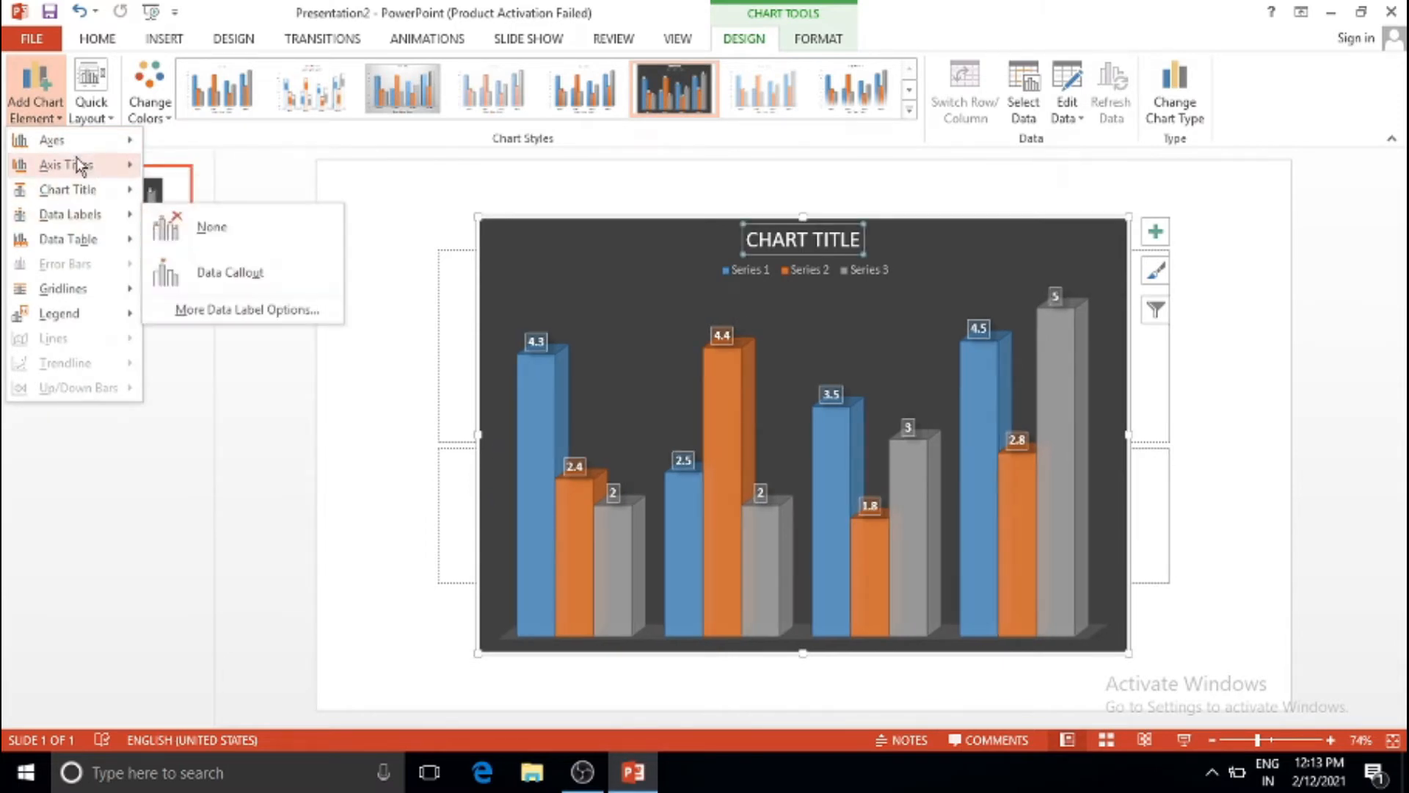
click(409, 247)
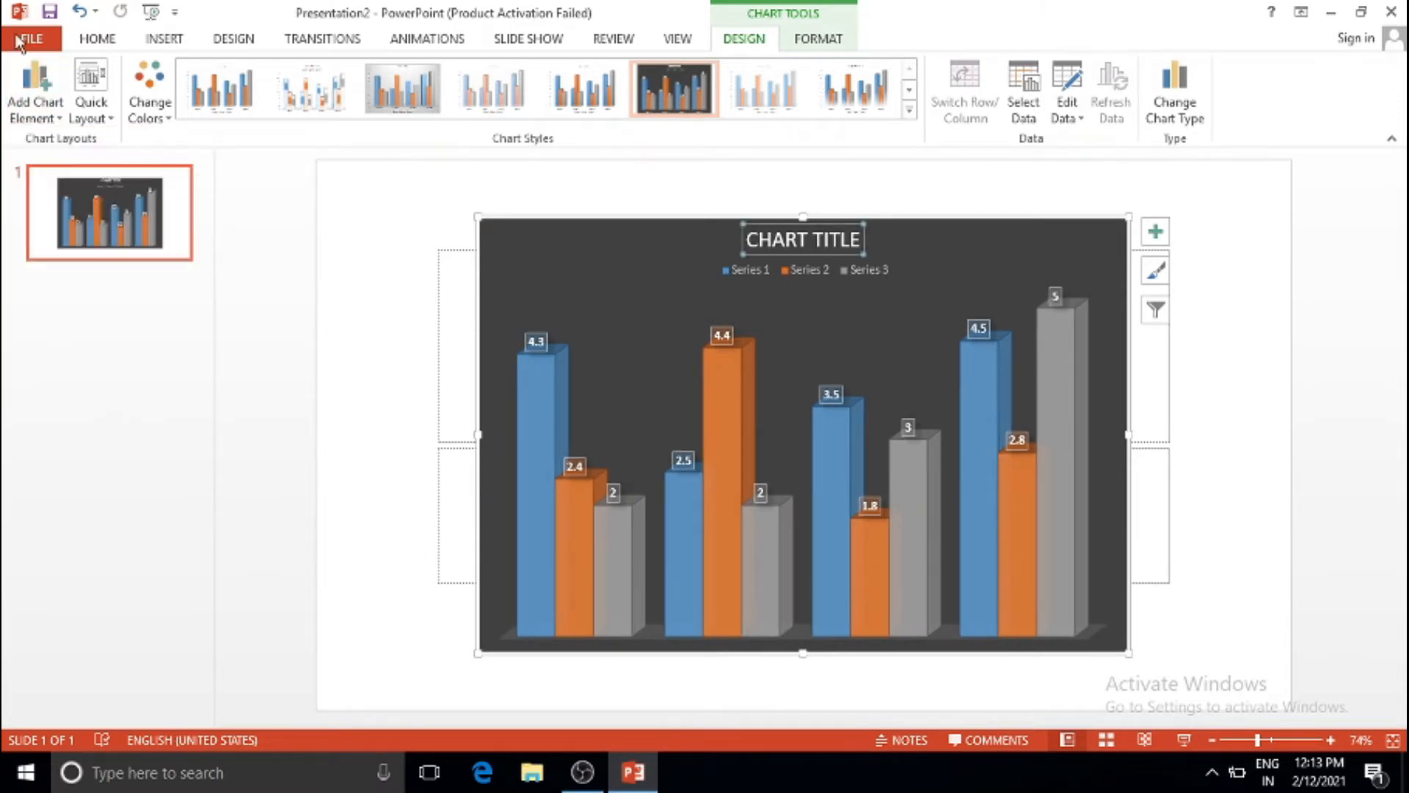
Remove the title from the column chart.
click(33, 111)
mouse_move(83, 196)
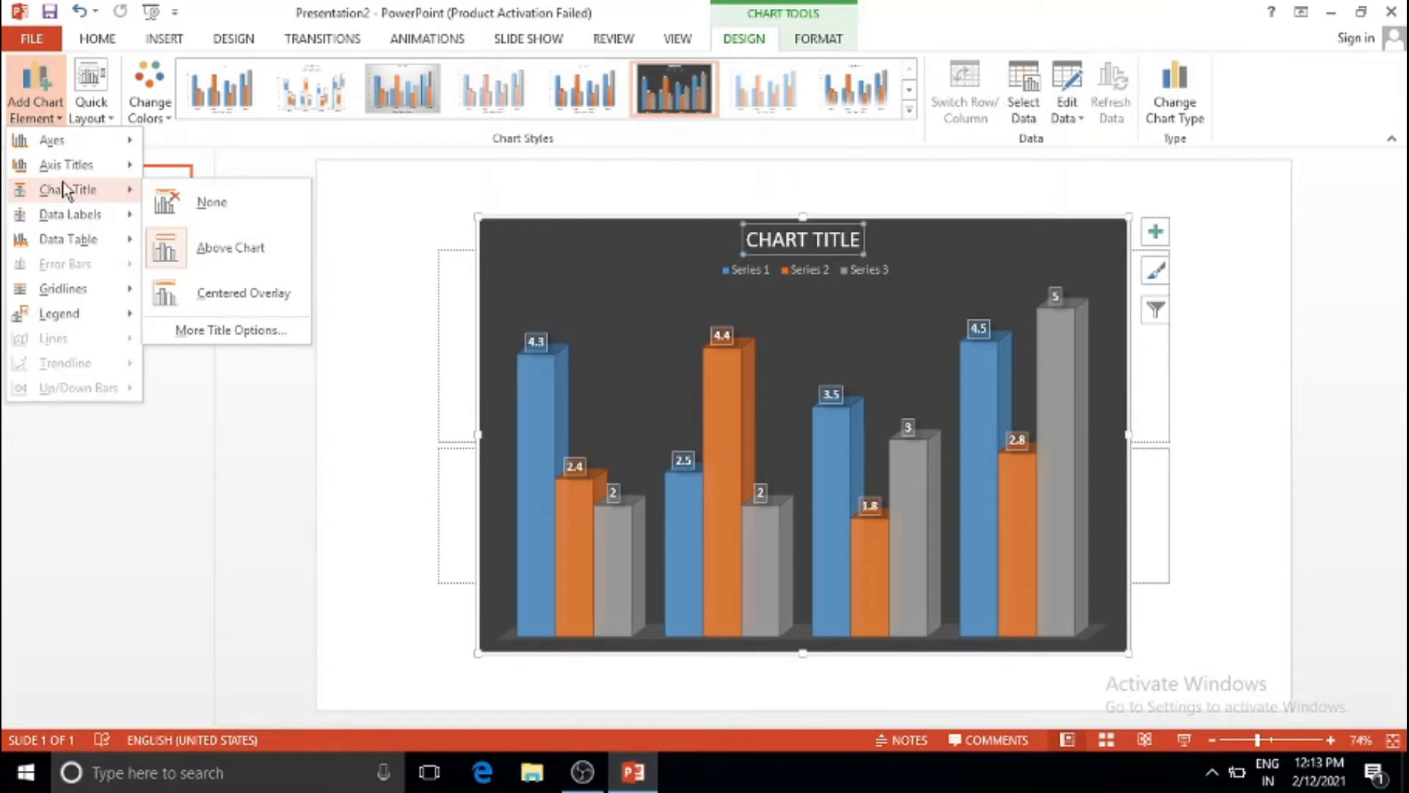
click(175, 204)
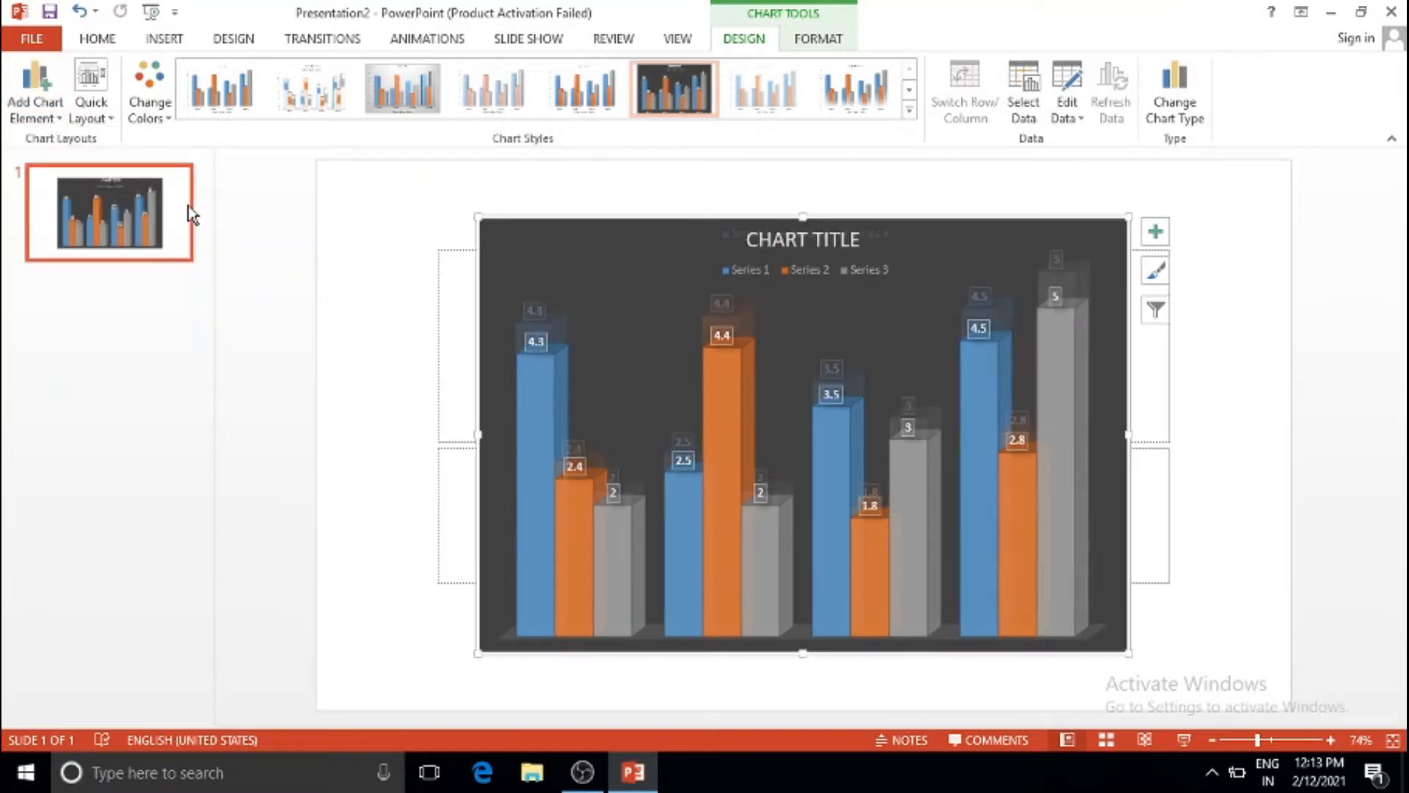
Add the chart title back as a centered overlay and change its placement to above the chart.
click(47, 95)
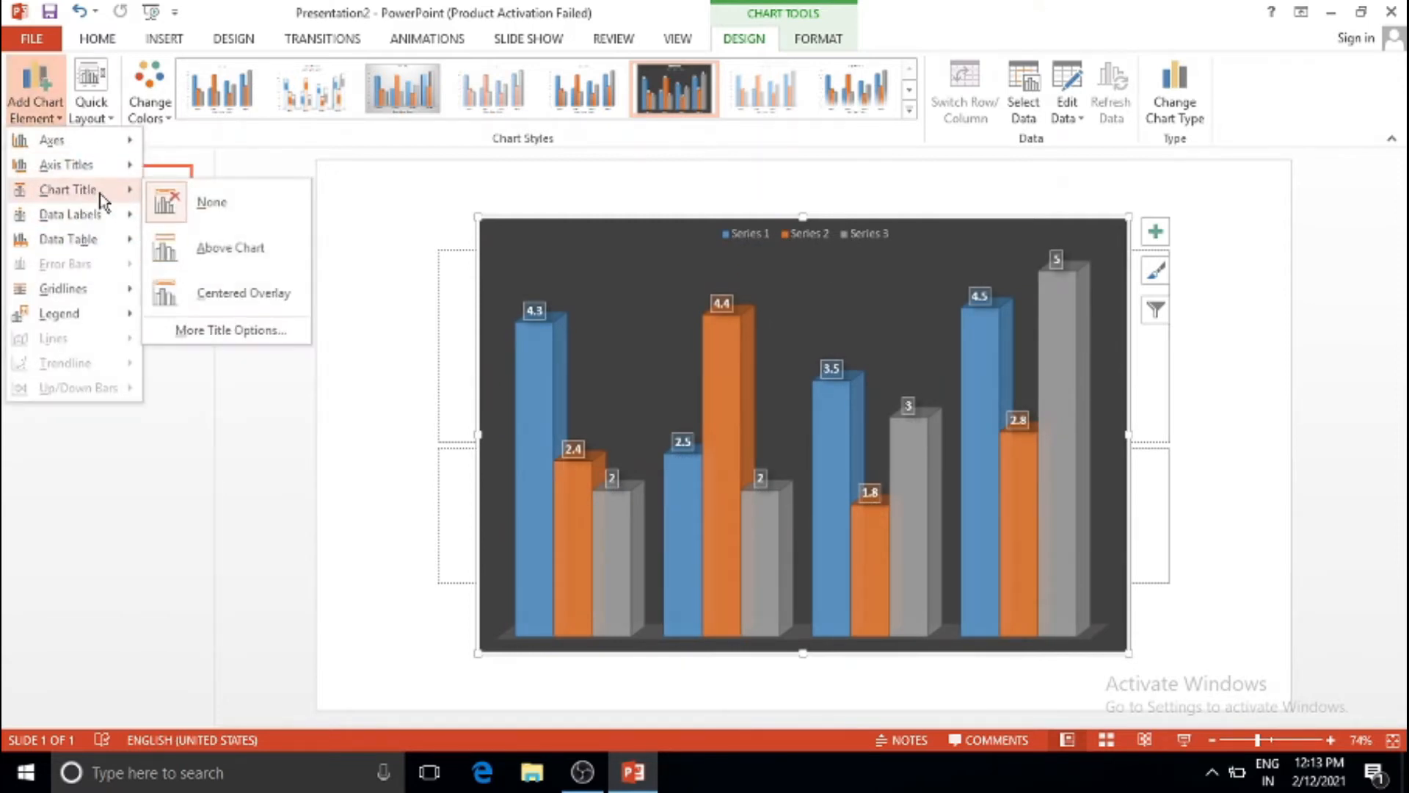
click(246, 304)
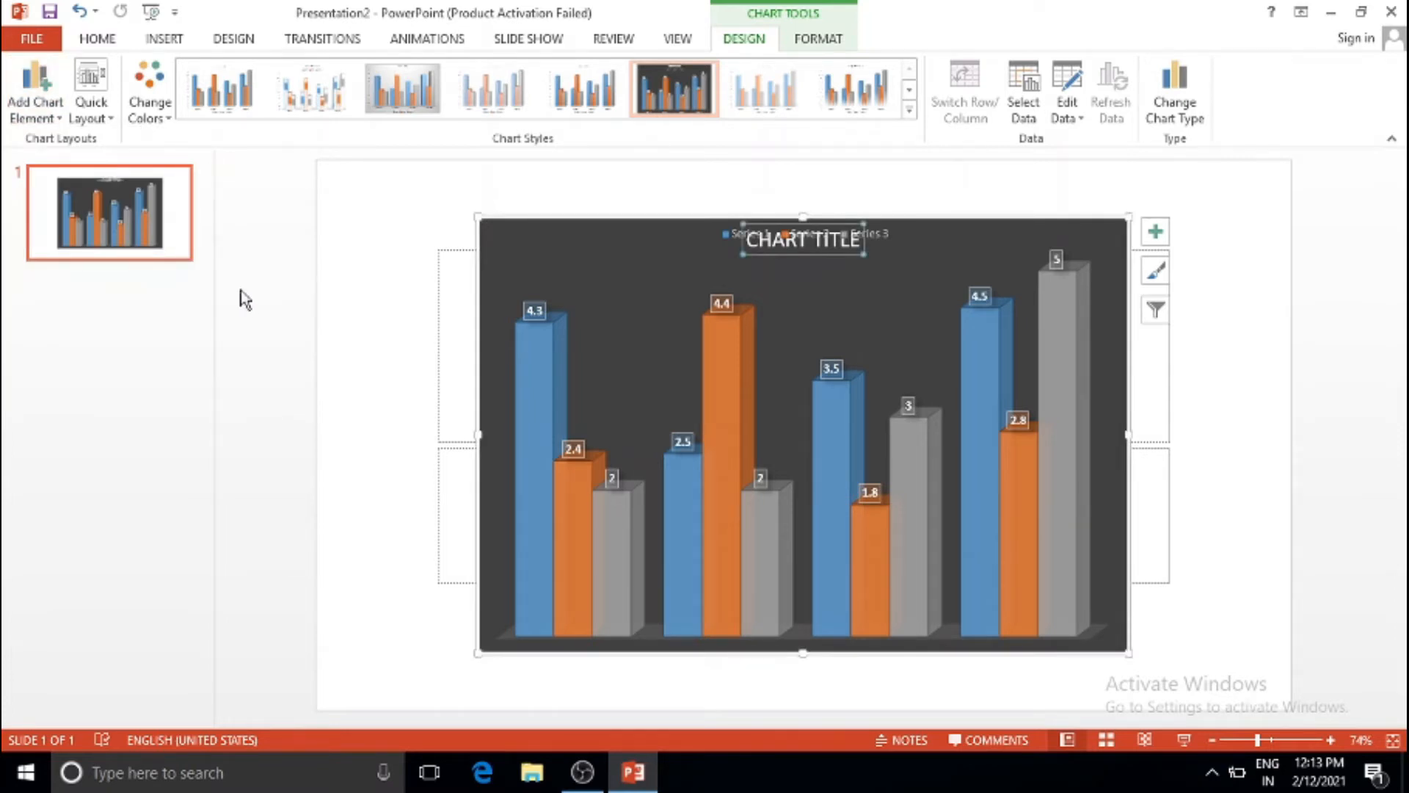
click(35, 110)
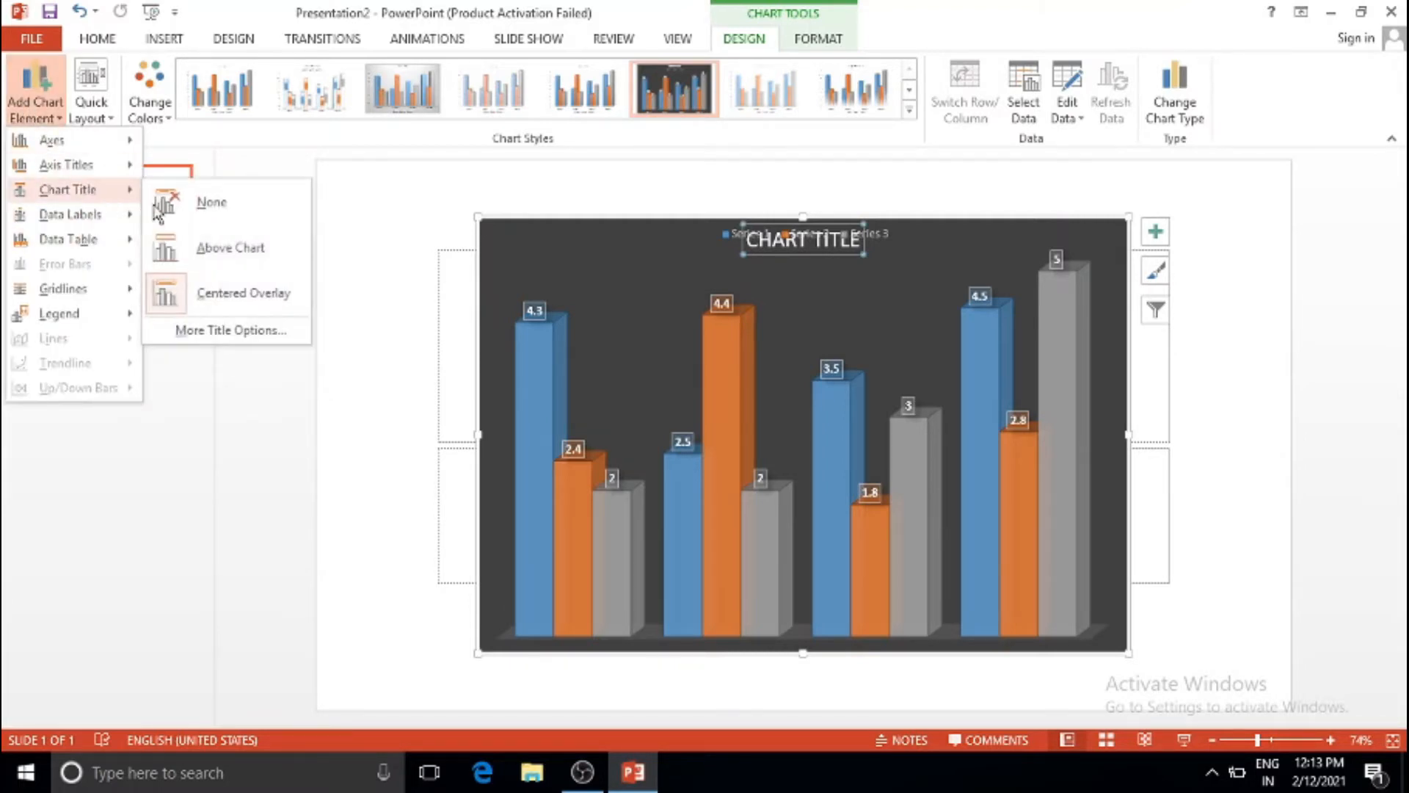
click(187, 248)
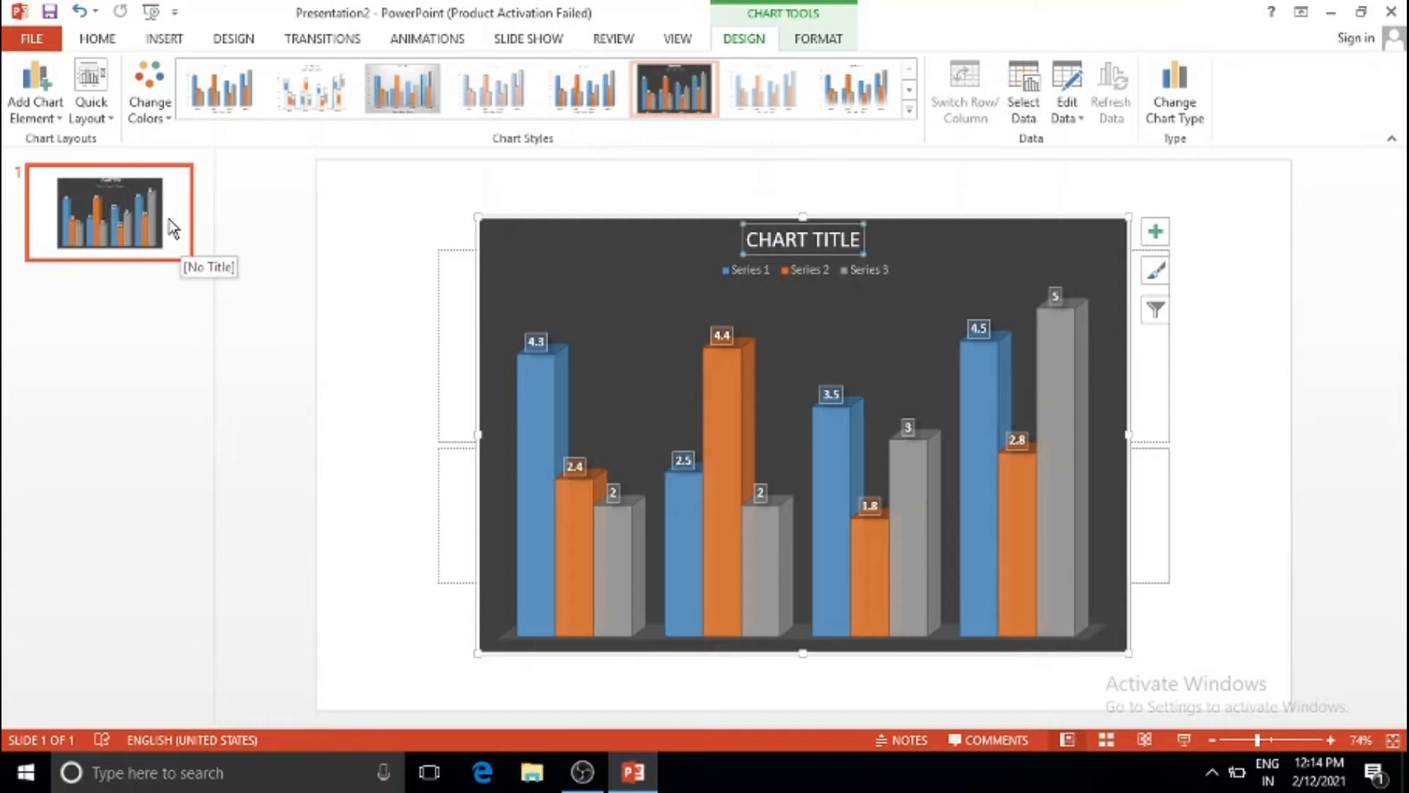
Add a data table with legend keys beneath the column chart.
click(40, 119)
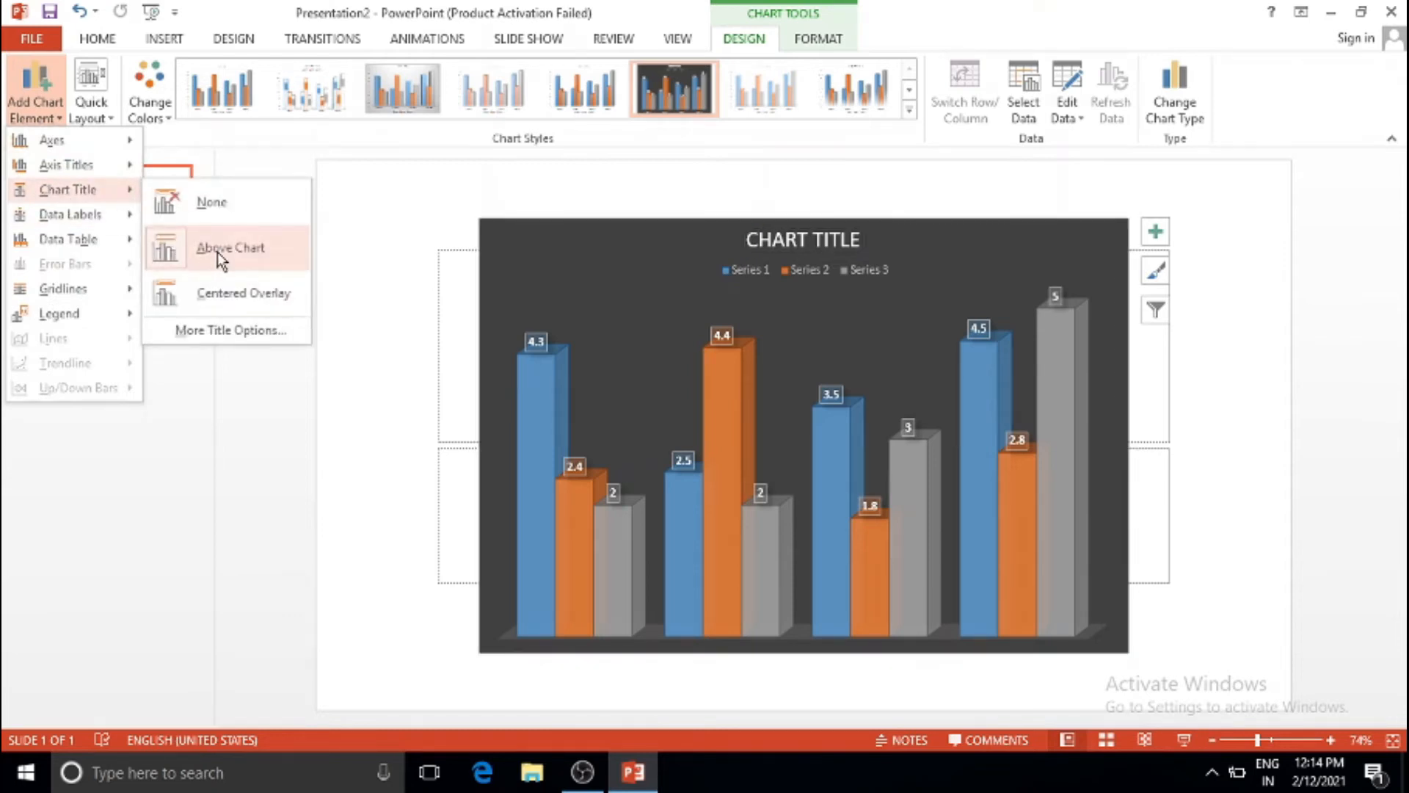
mouse_move(106, 215)
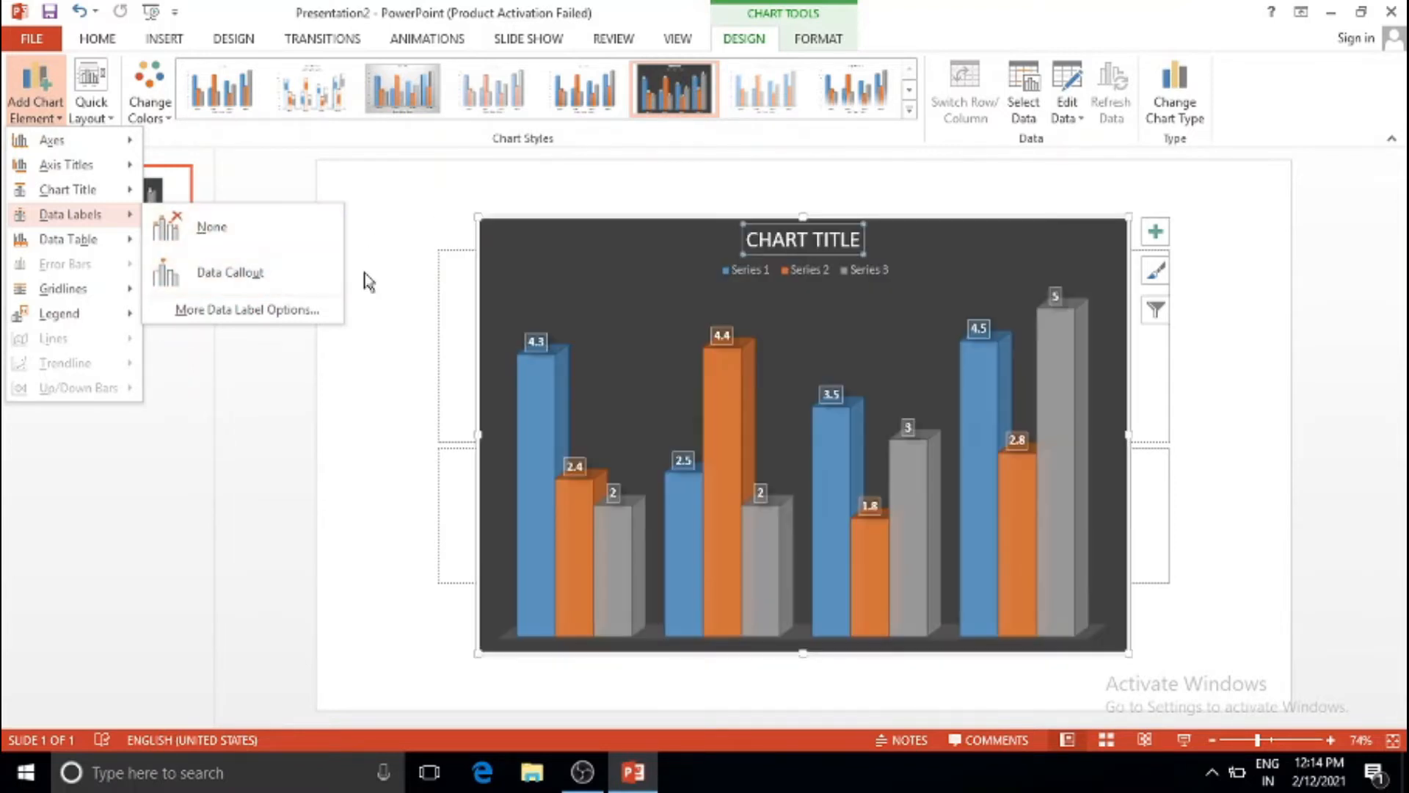
mouse_move(121, 239)
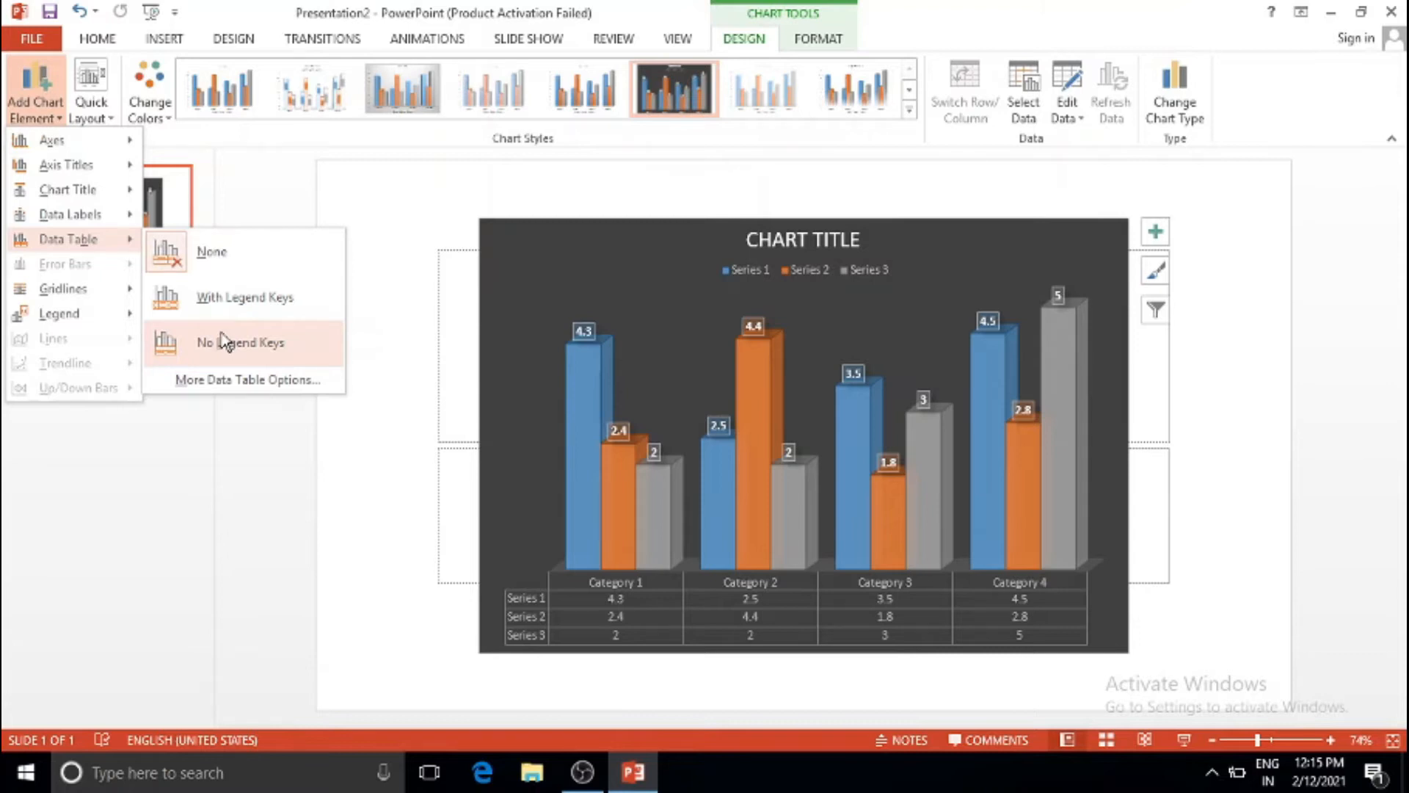
click(234, 292)
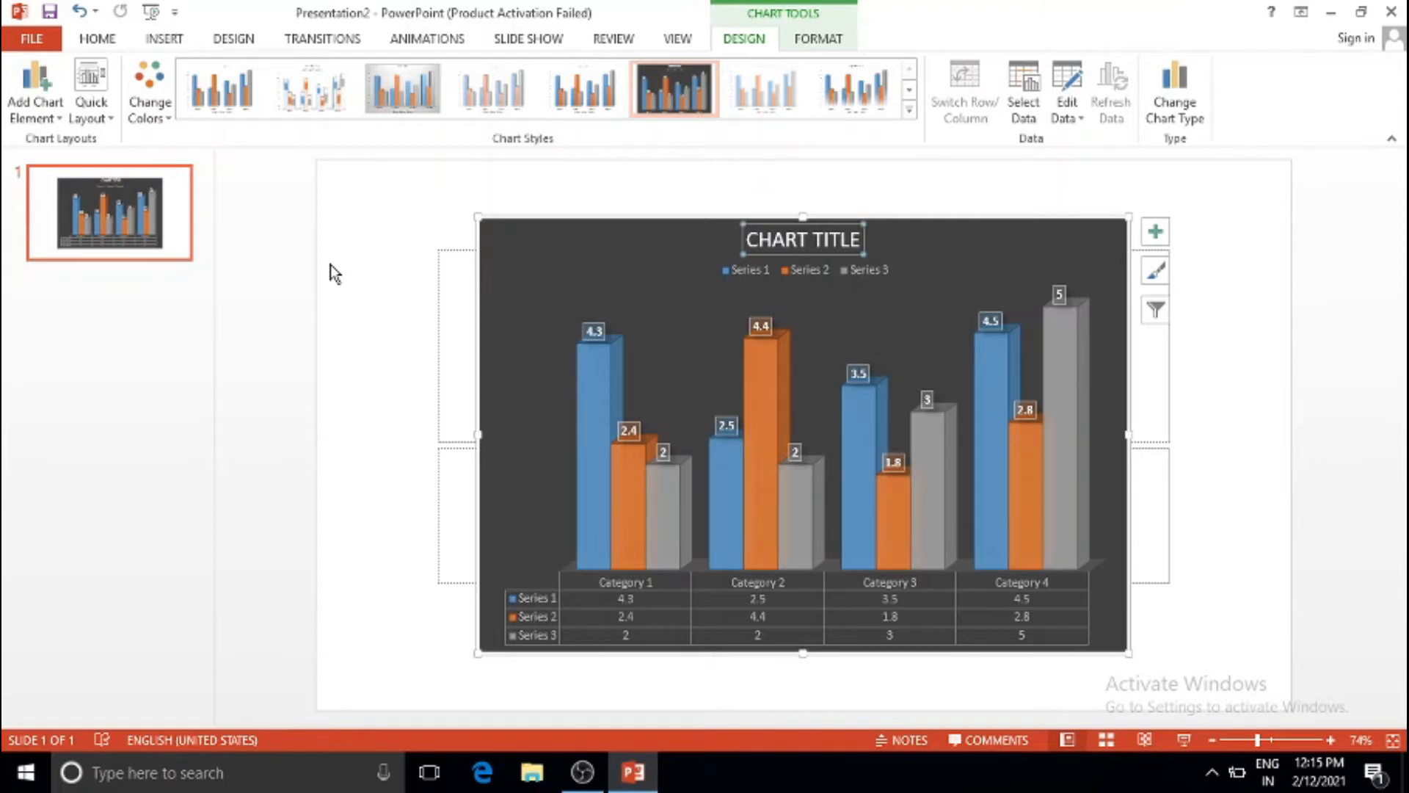
Set the column chart's legend position to Top.
click(35, 108)
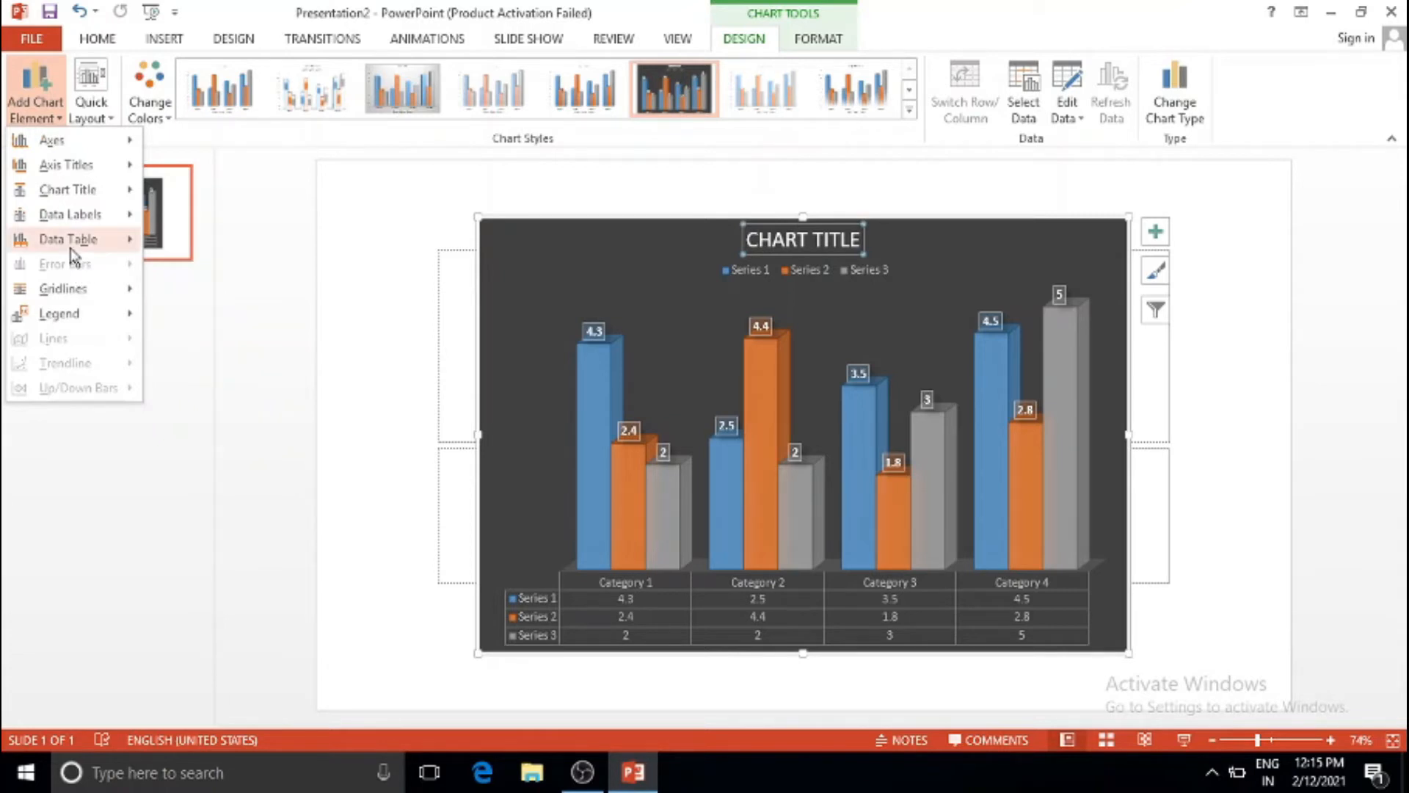
mouse_move(61, 237)
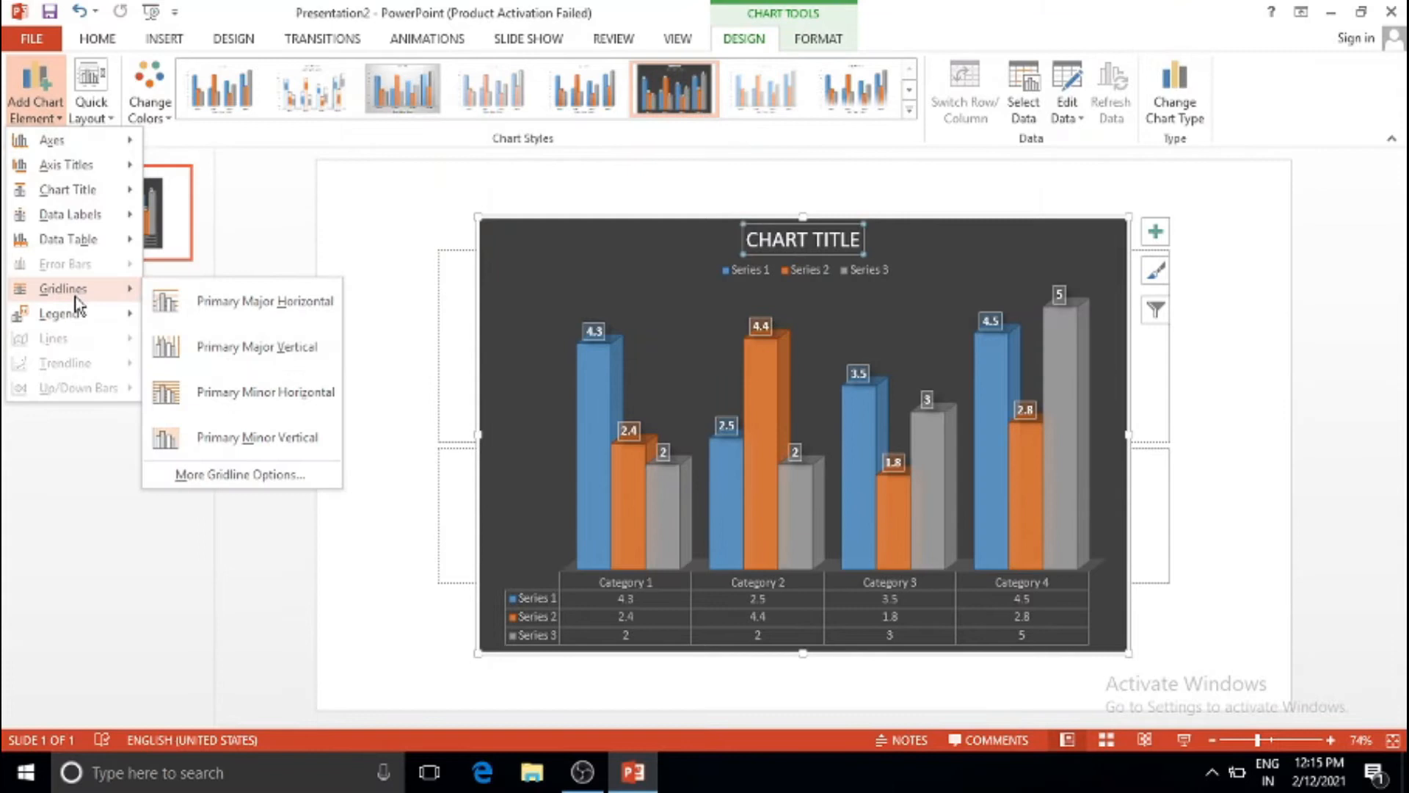
mouse_move(66, 313)
mouse_move(66, 288)
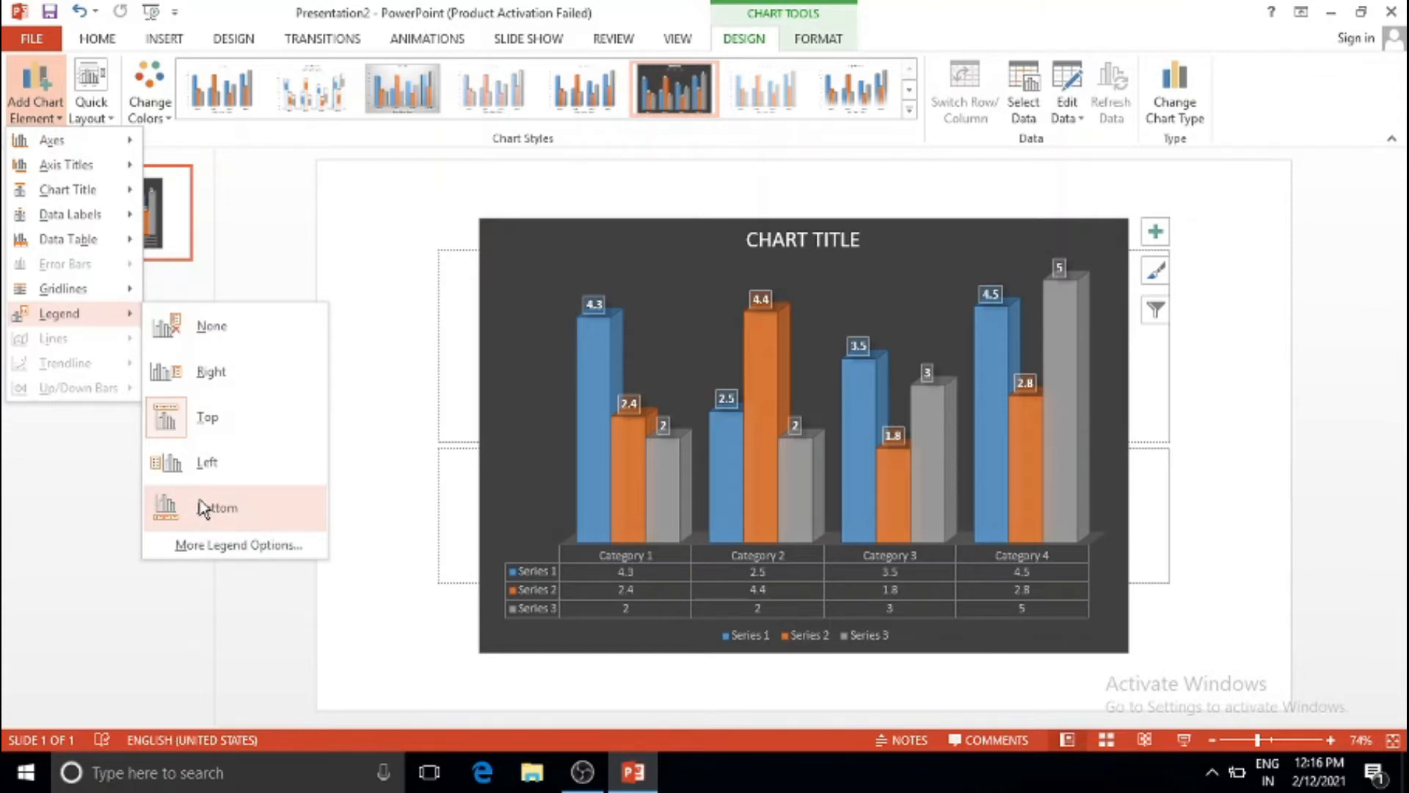
click(207, 417)
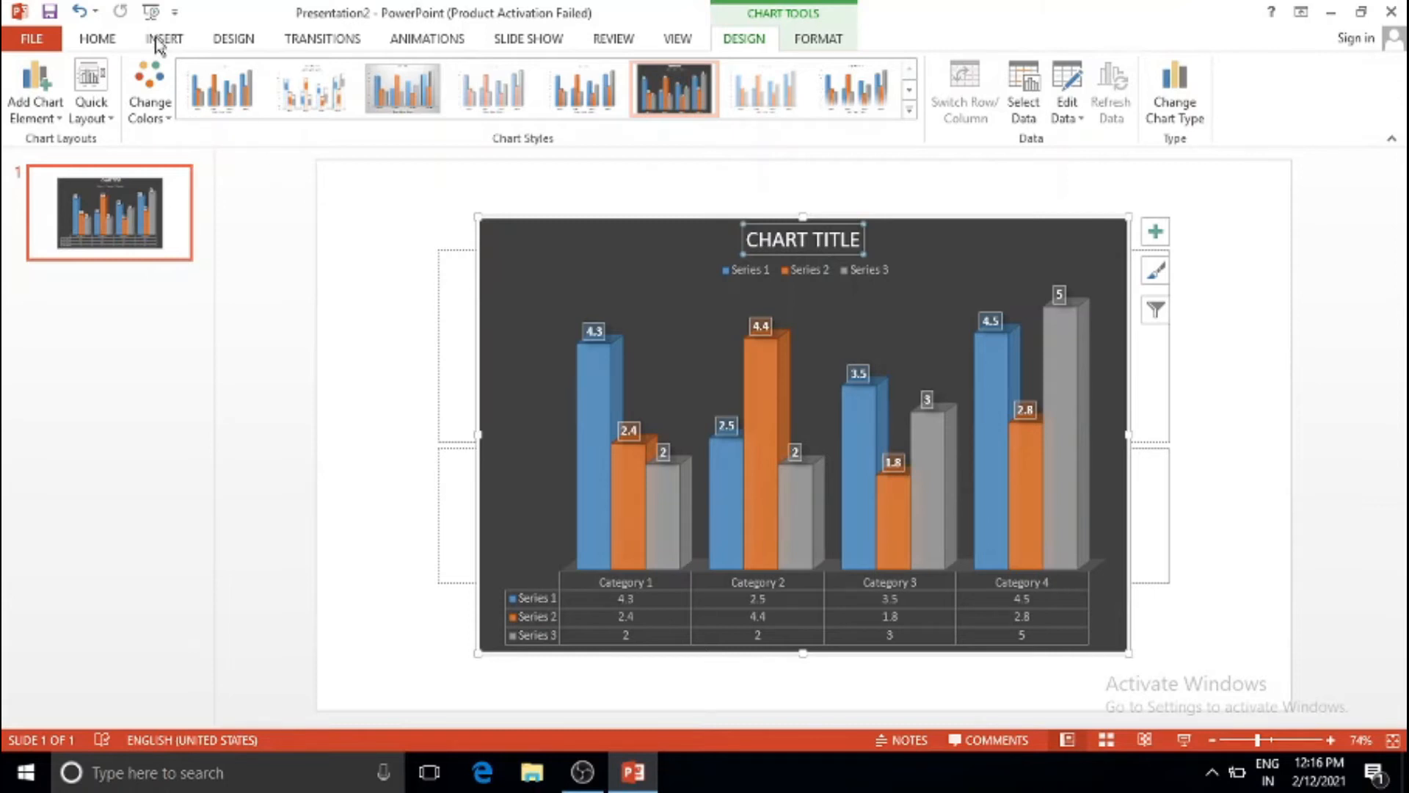
Change the chart type from 3-D Clustered Column to Stacked Line.
click(40, 110)
click(199, 311)
click(1178, 108)
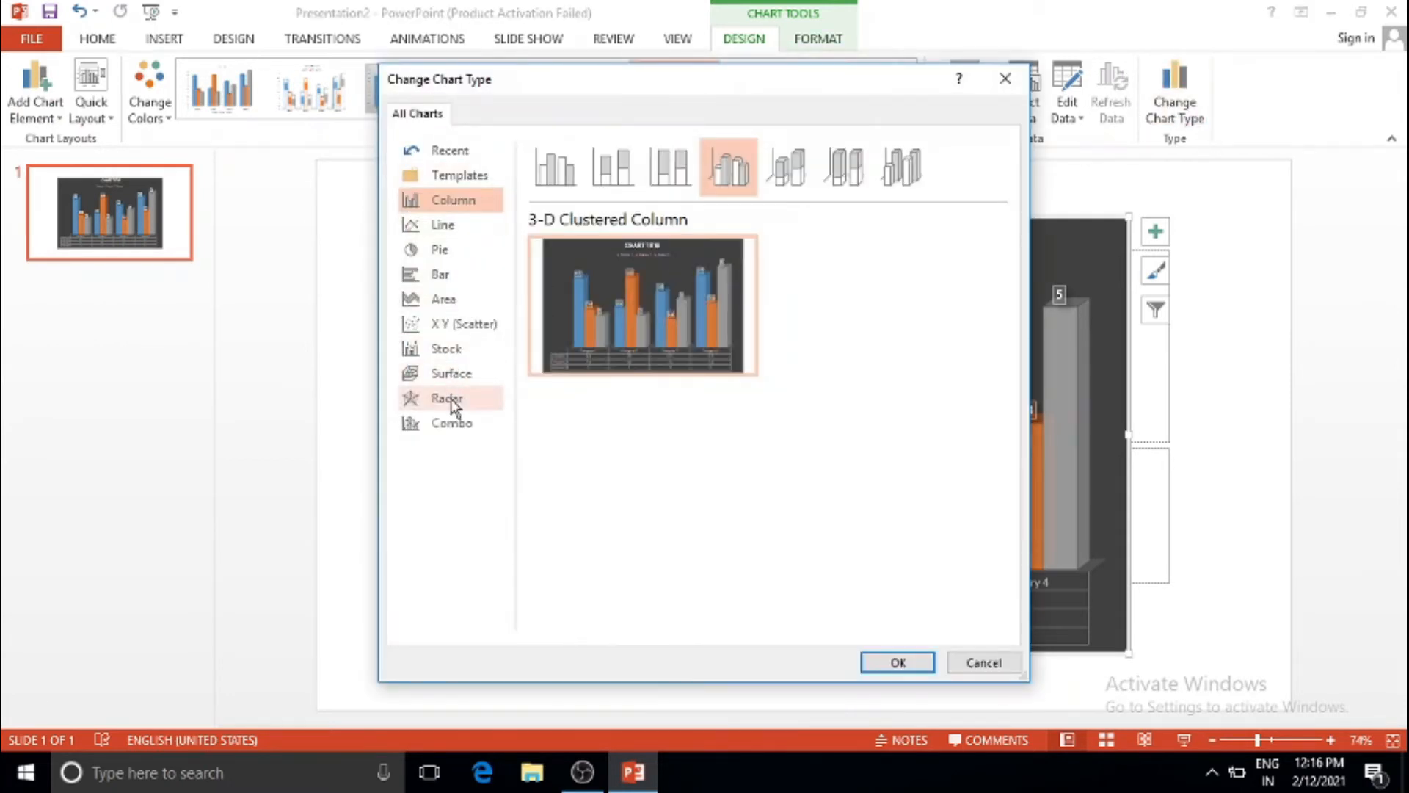
click(464, 234)
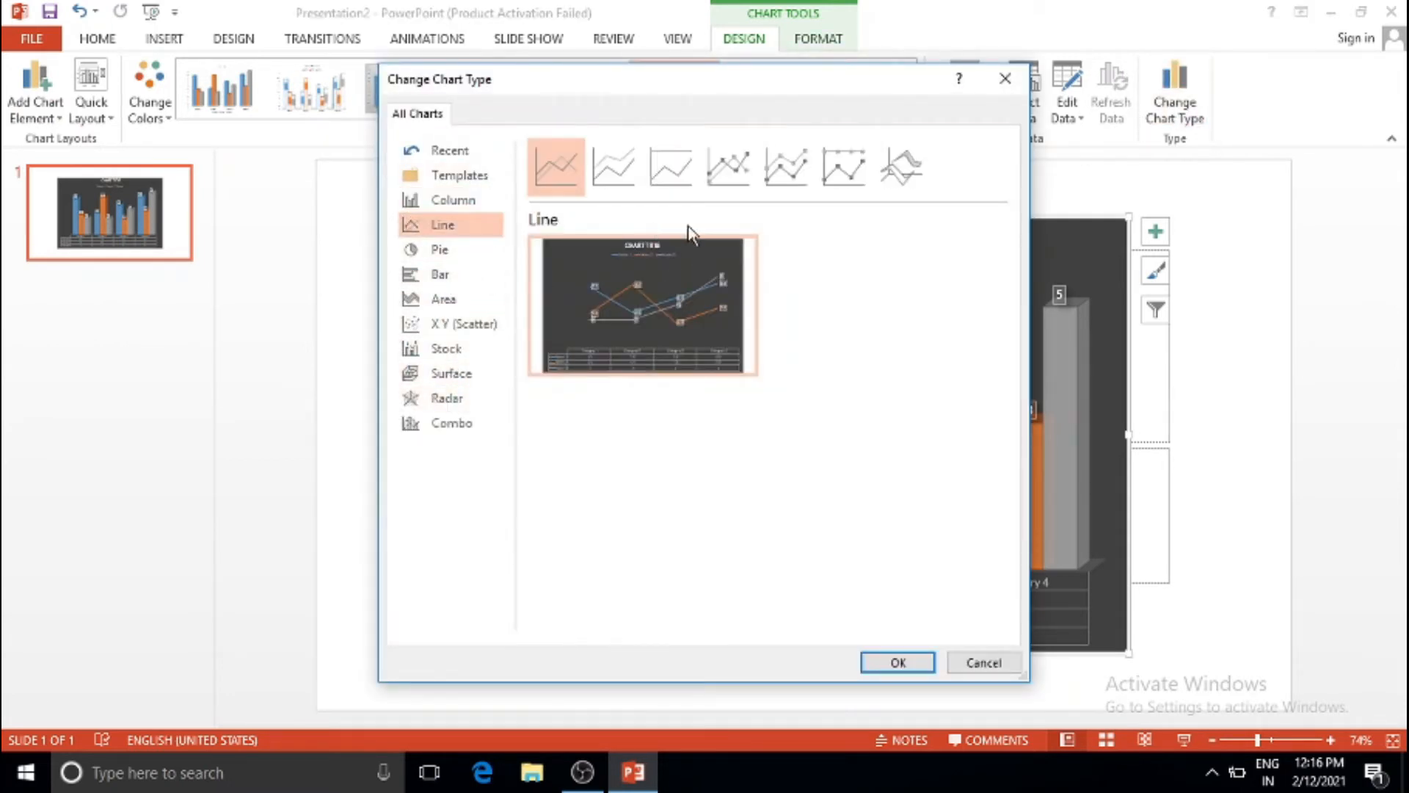
click(609, 174)
click(886, 659)
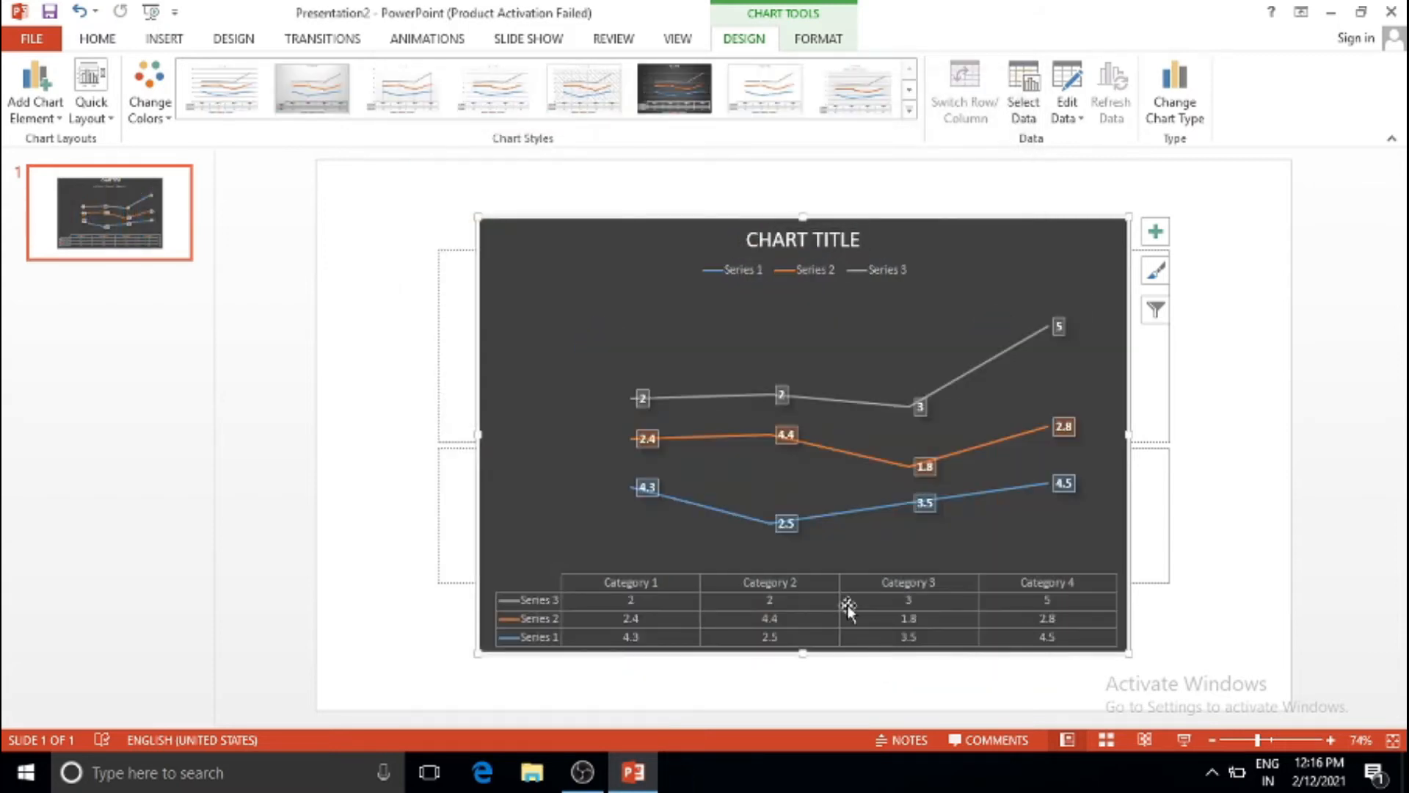
Add Standard Error error bars to the line chart and remove them again.
click(33, 100)
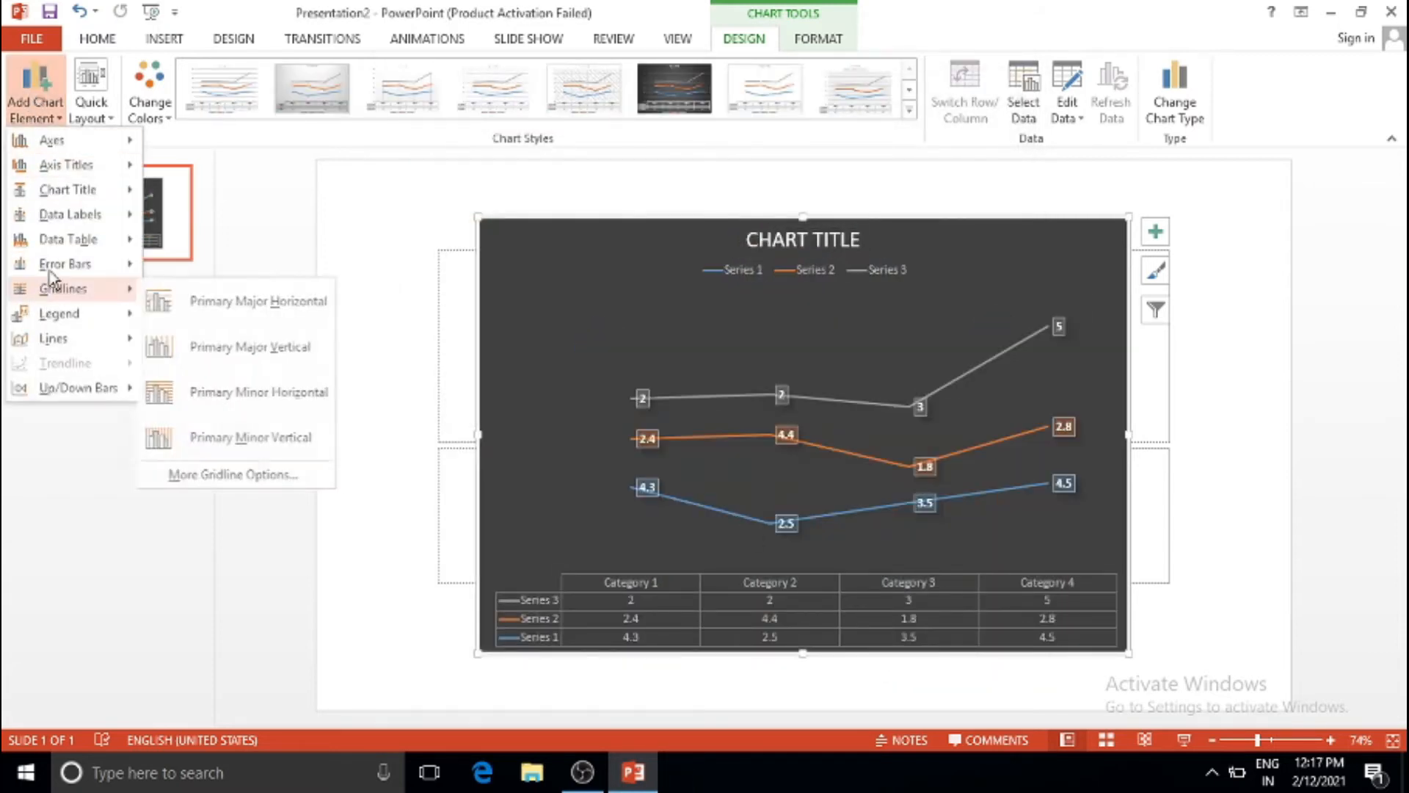
mouse_move(56, 270)
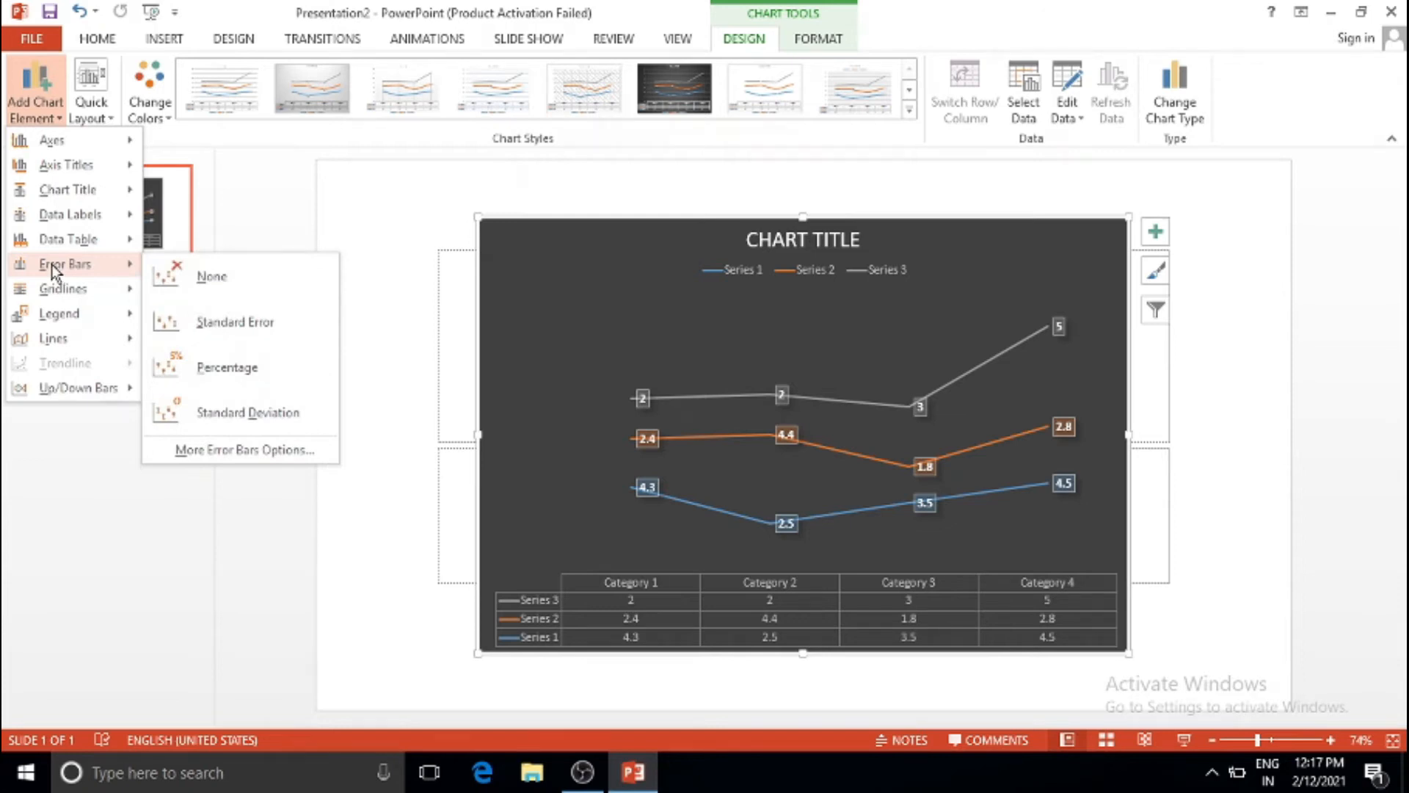
click(206, 338)
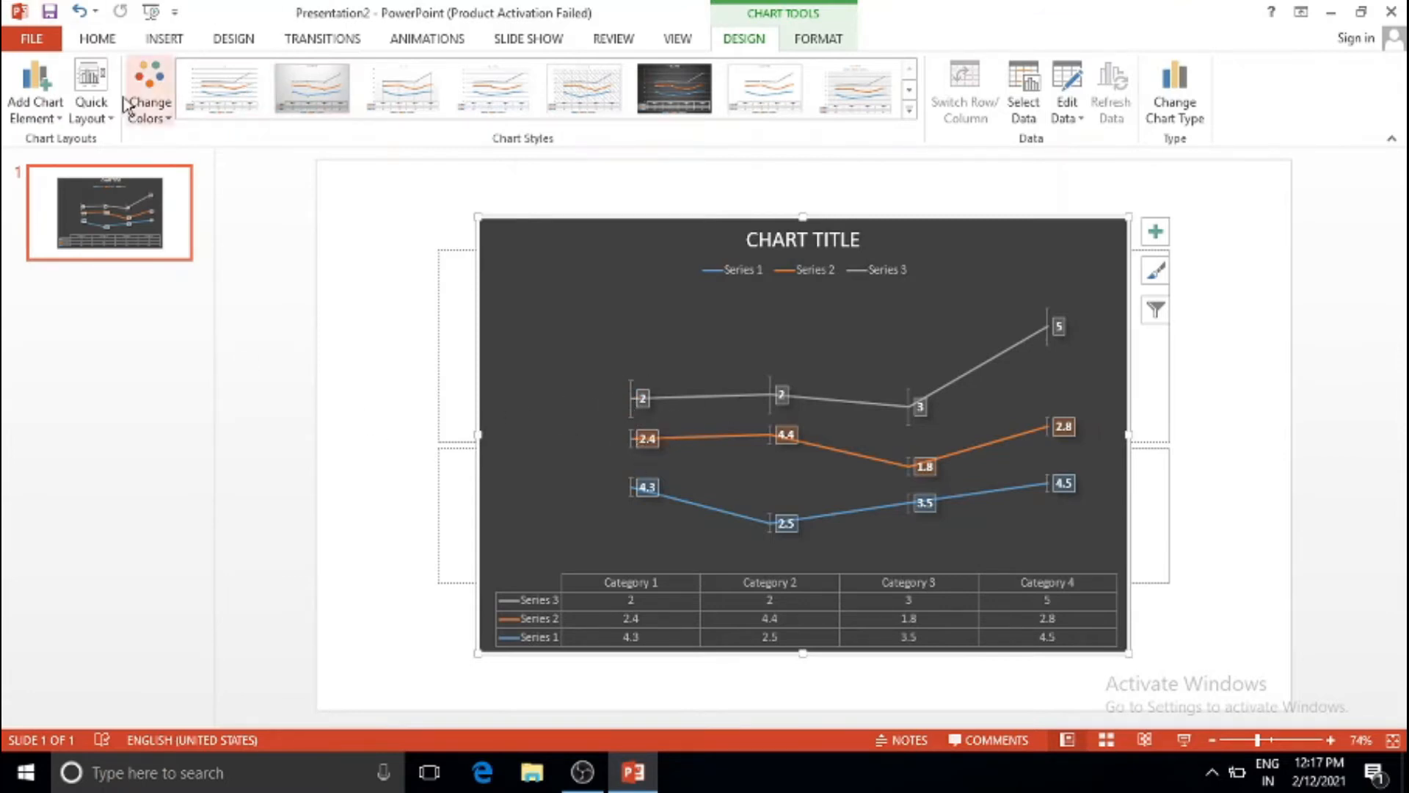
click(33, 104)
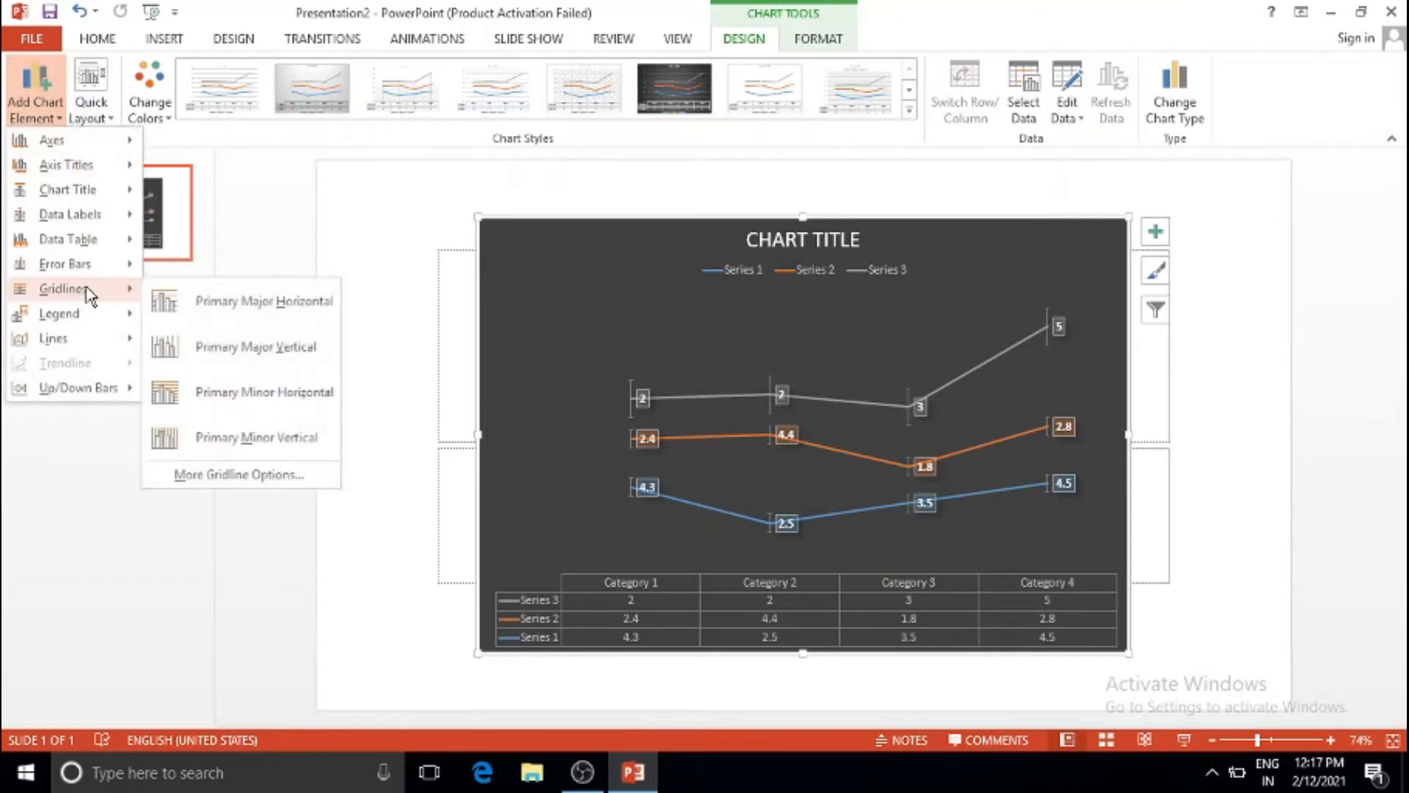
mouse_move(99, 271)
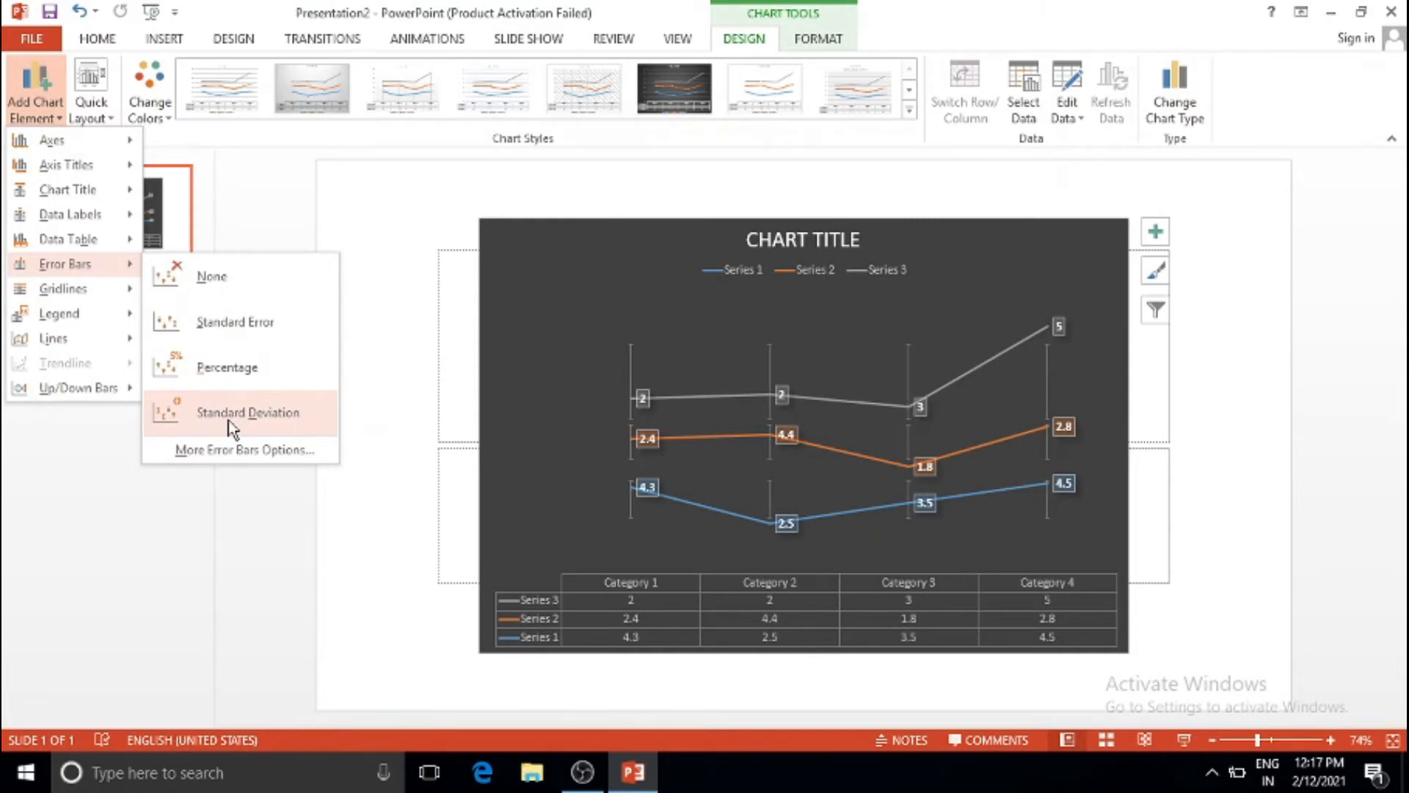
click(209, 277)
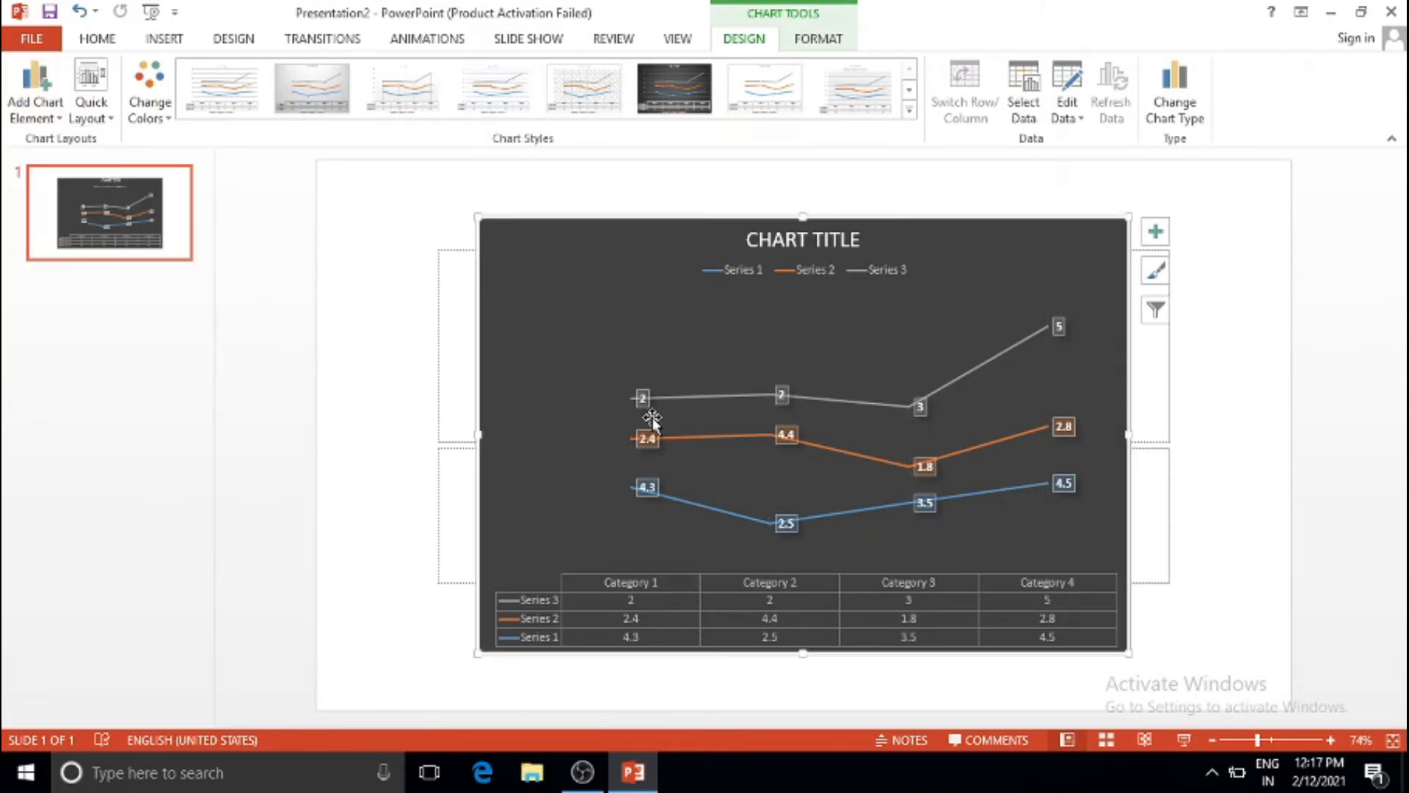
Set both the Lines and the Up/Down Bars elements of the line chart to None.
click(51, 119)
mouse_move(69, 341)
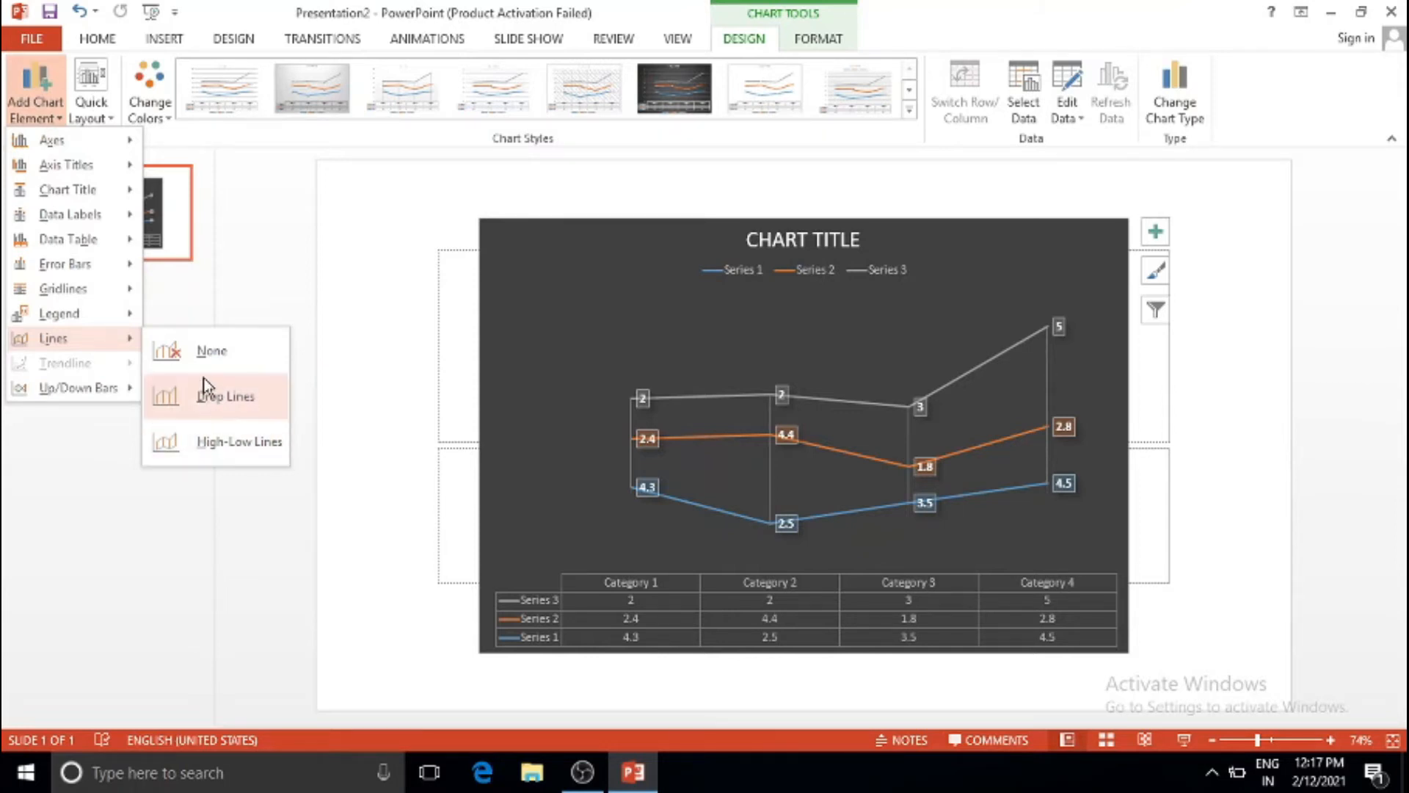
click(207, 352)
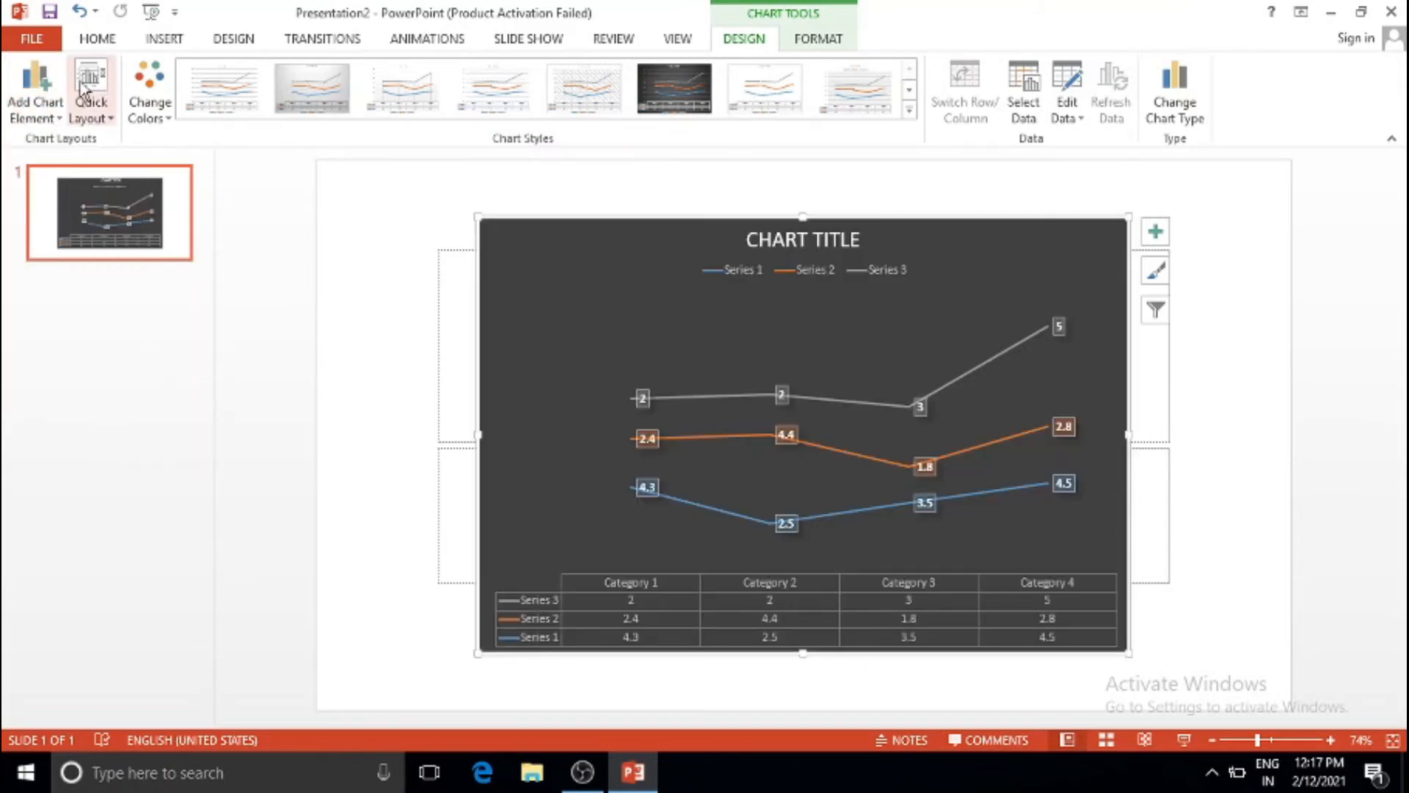
click(35, 92)
mouse_move(104, 396)
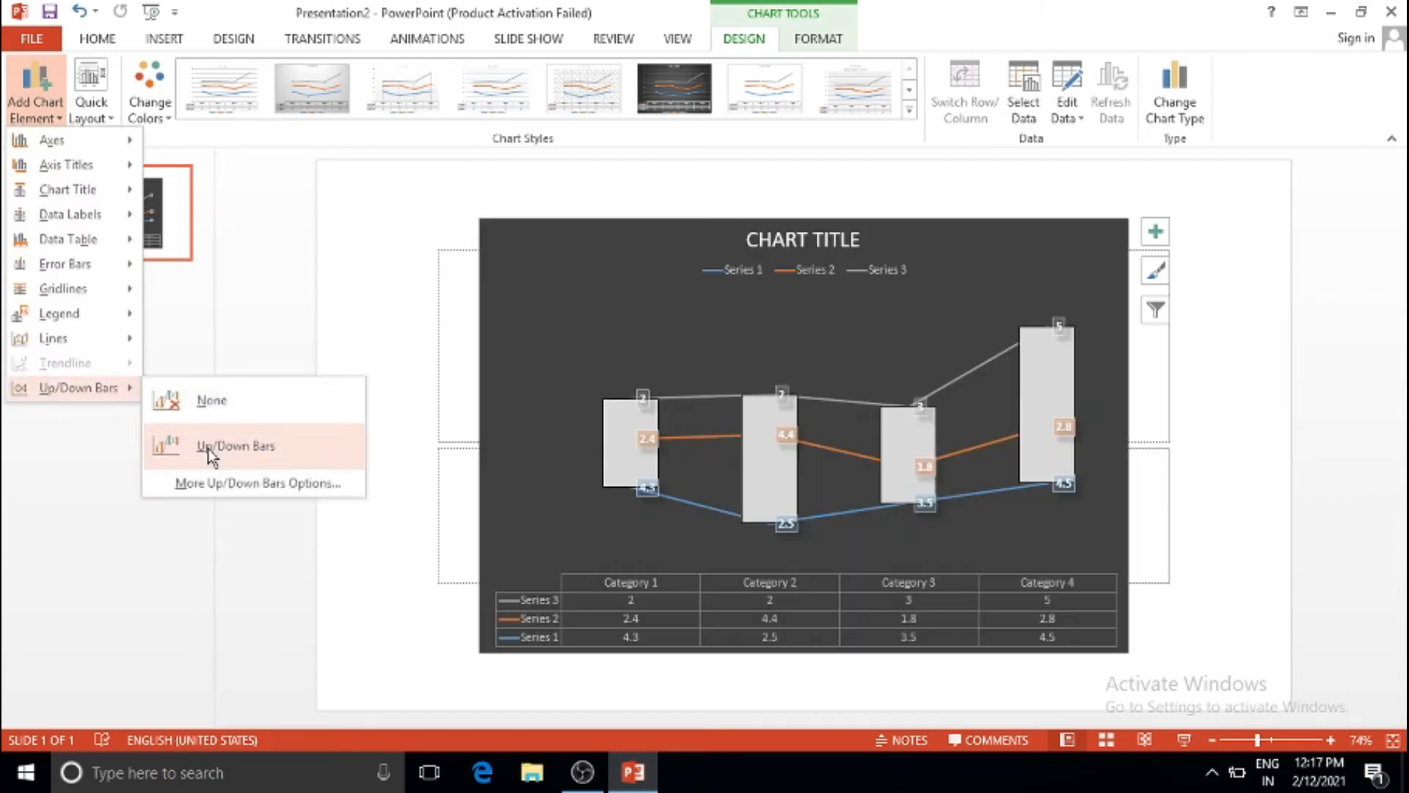
click(199, 411)
Apply the quick layout with a chart title, axis titles, high-low lines and a legend beside the plot.
click(89, 114)
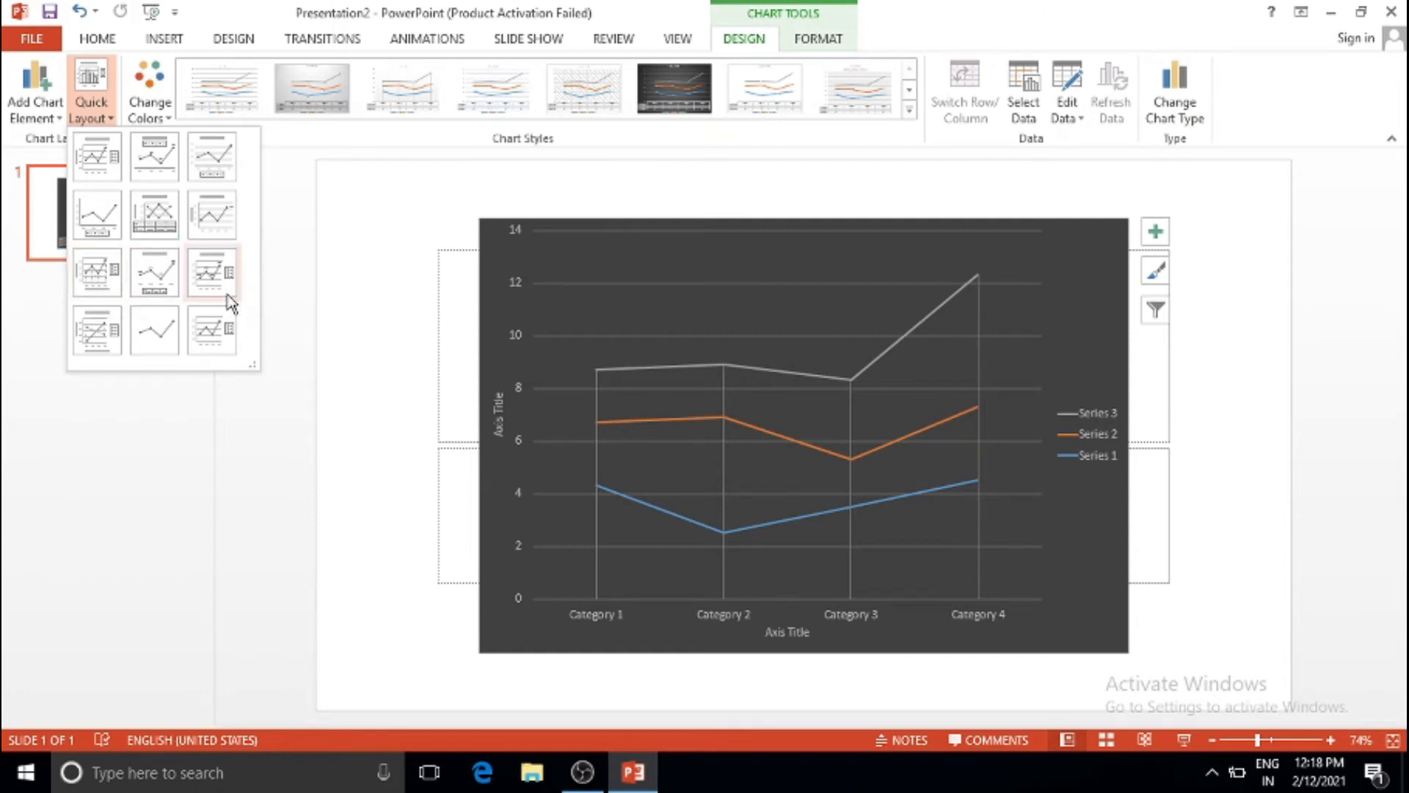
click(101, 334)
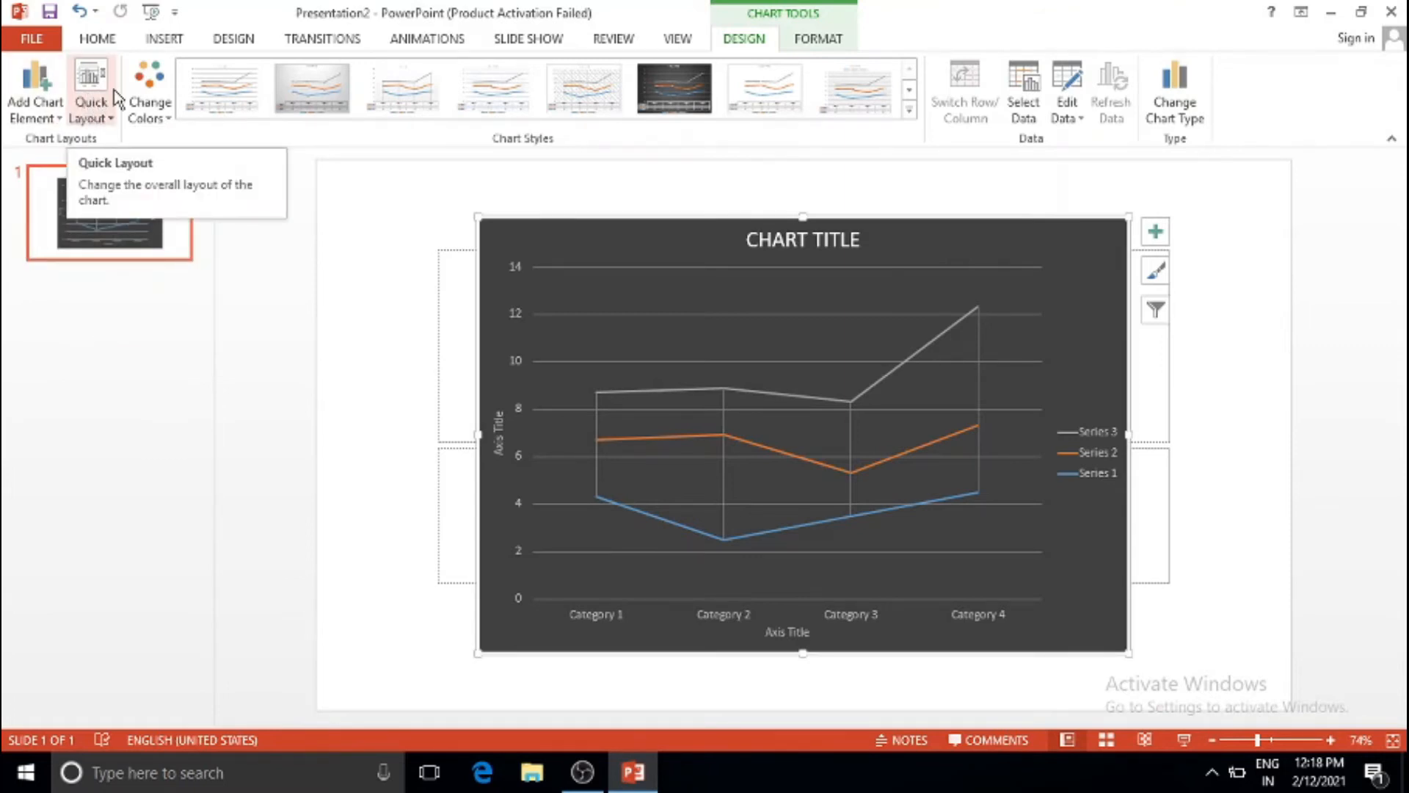
click(149, 96)
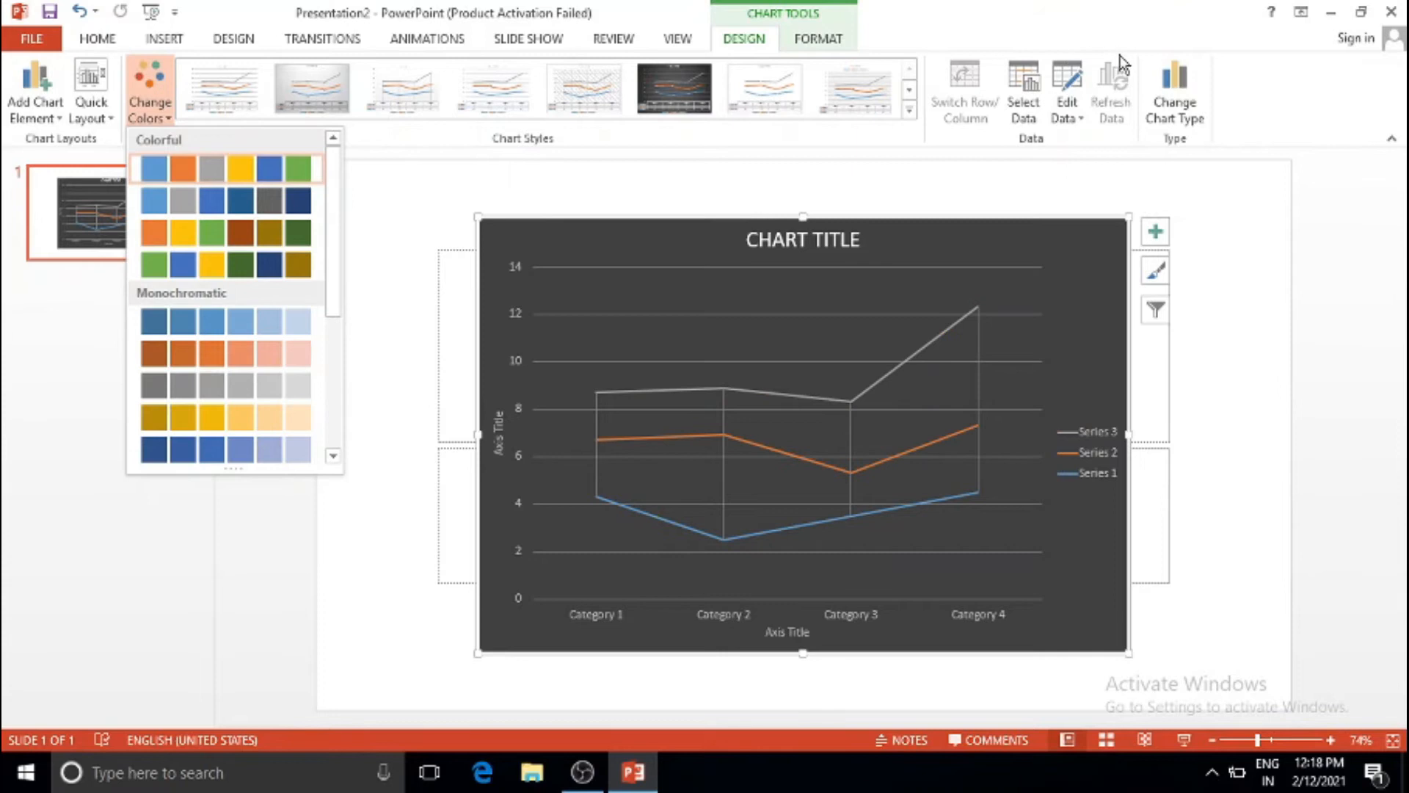
Change the chart type to Stacked Column.
click(1175, 99)
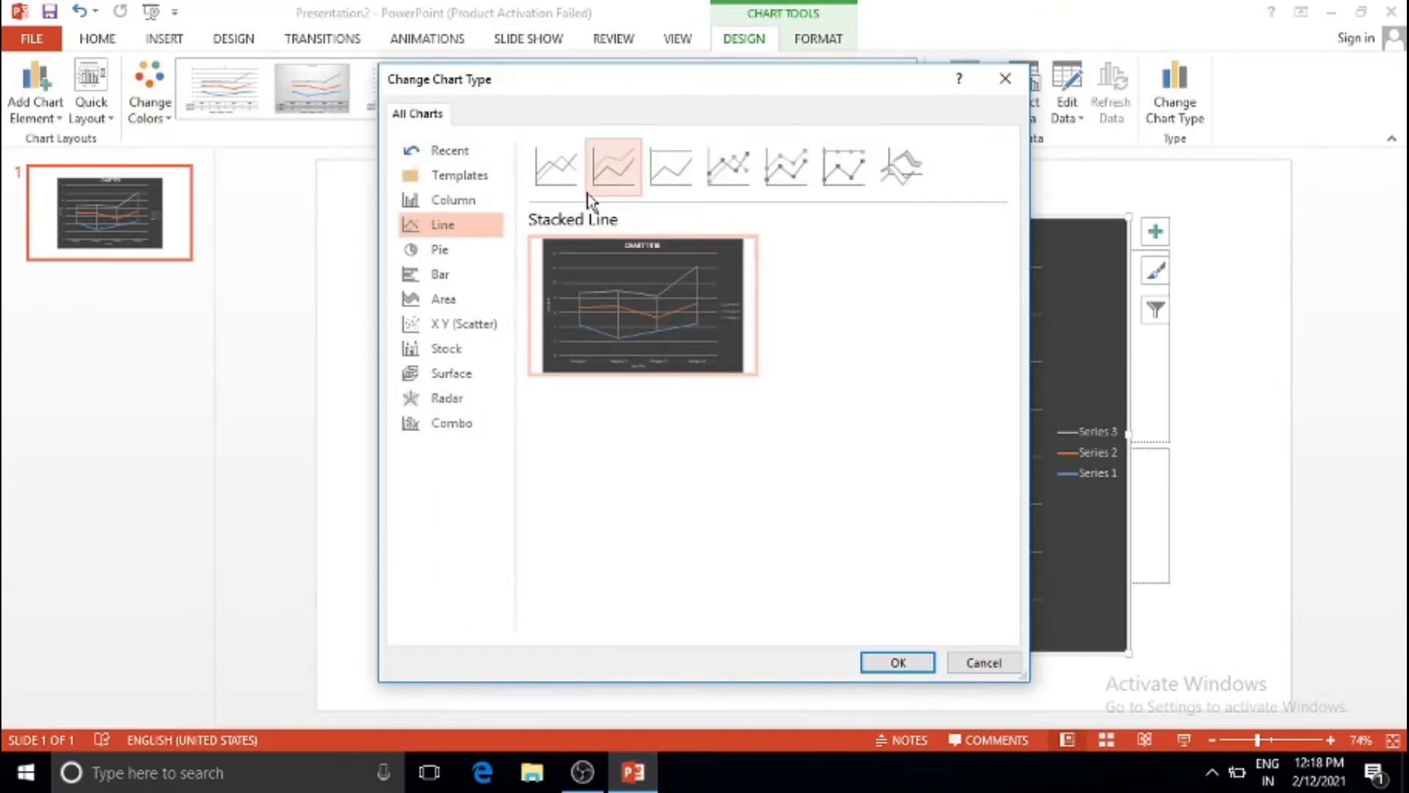
click(453, 203)
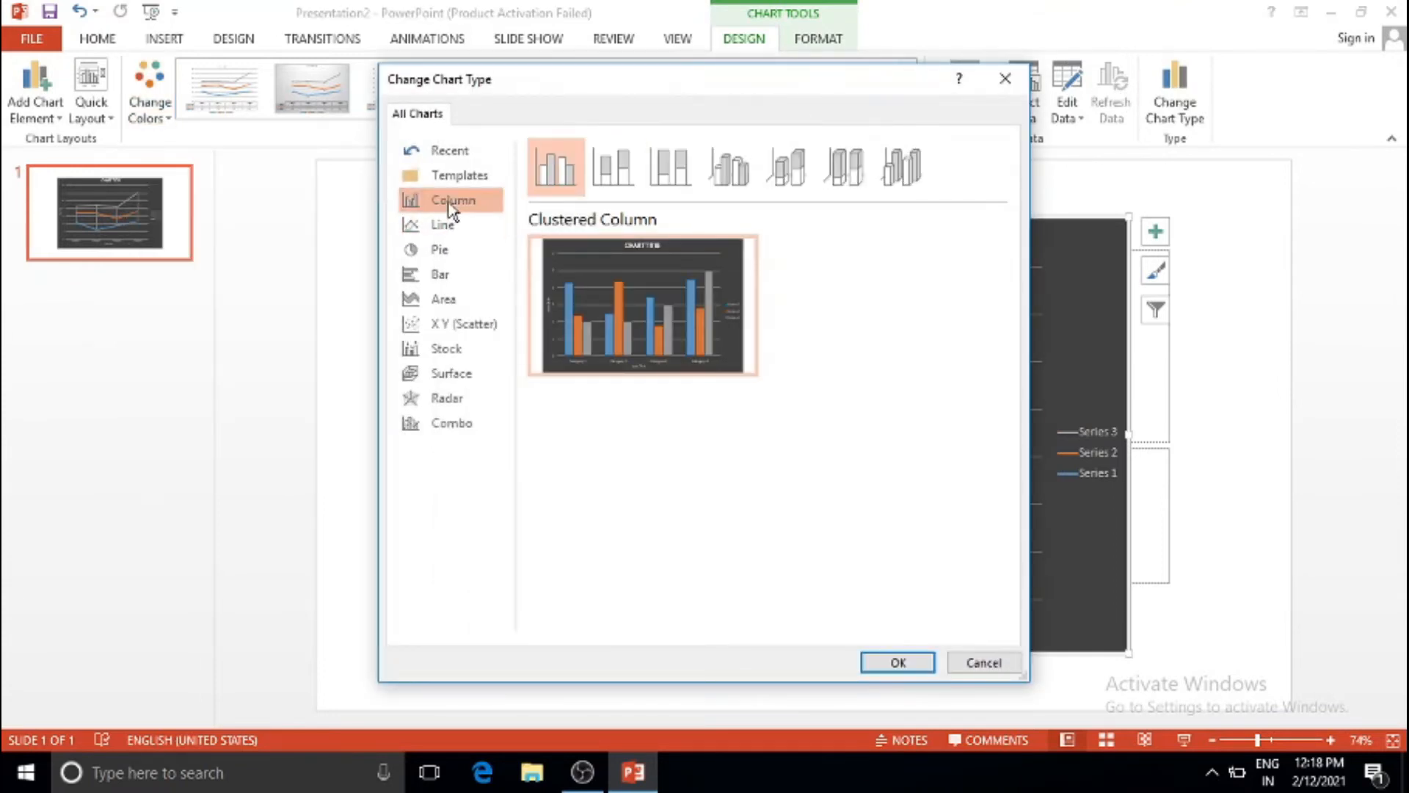
click(614, 169)
click(890, 662)
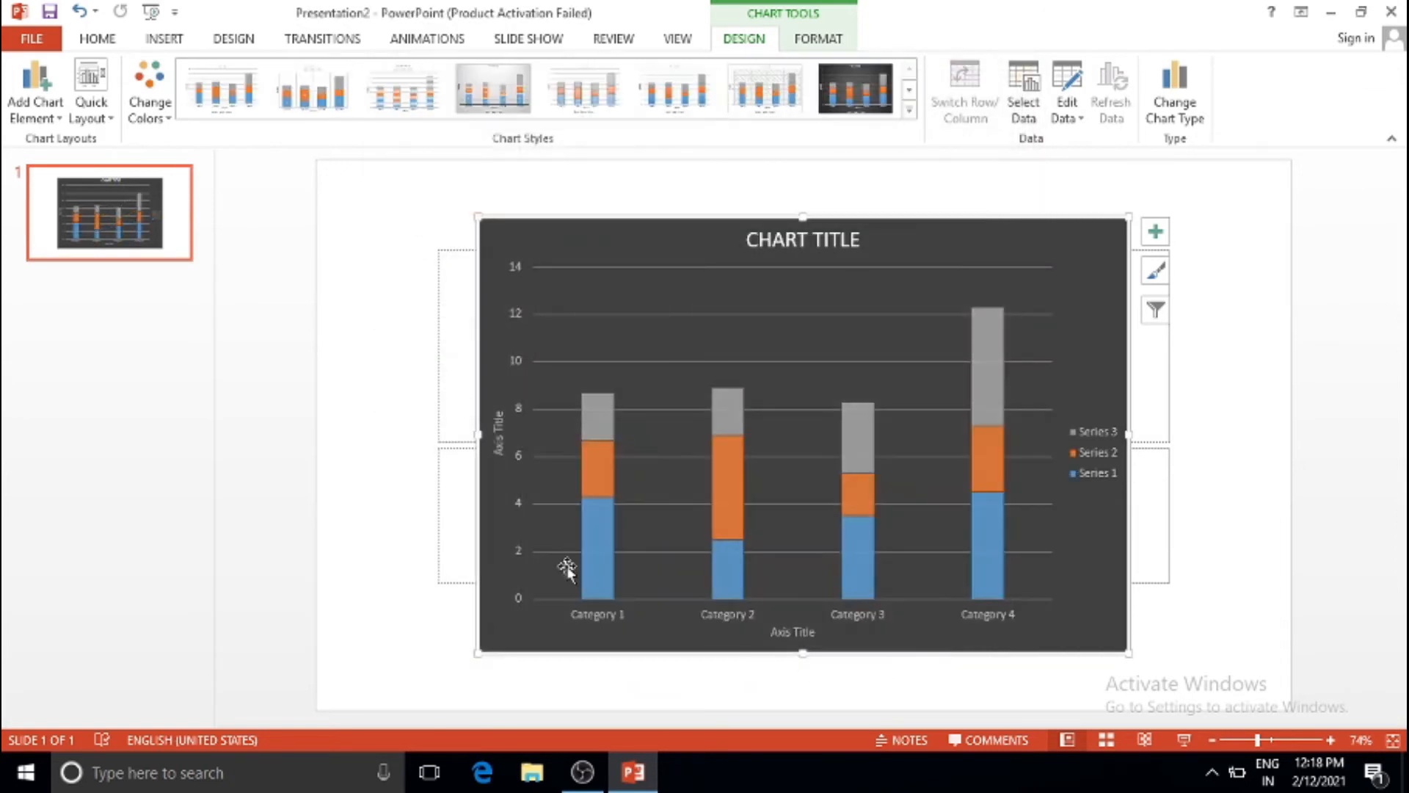
Recolor the chart with the colorful green, blue and gold palette and apply the light gray gradient style with data labels.
click(149, 99)
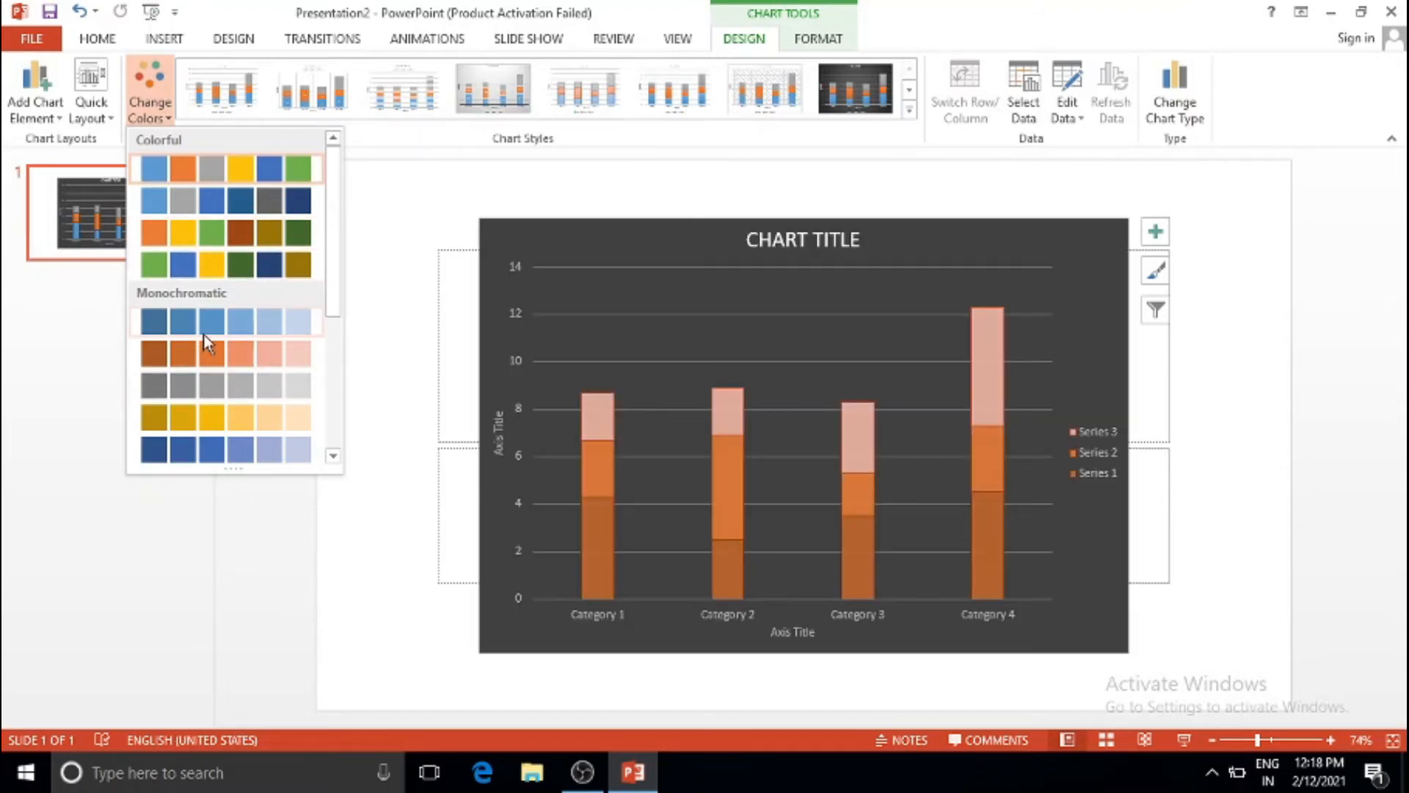
click(250, 262)
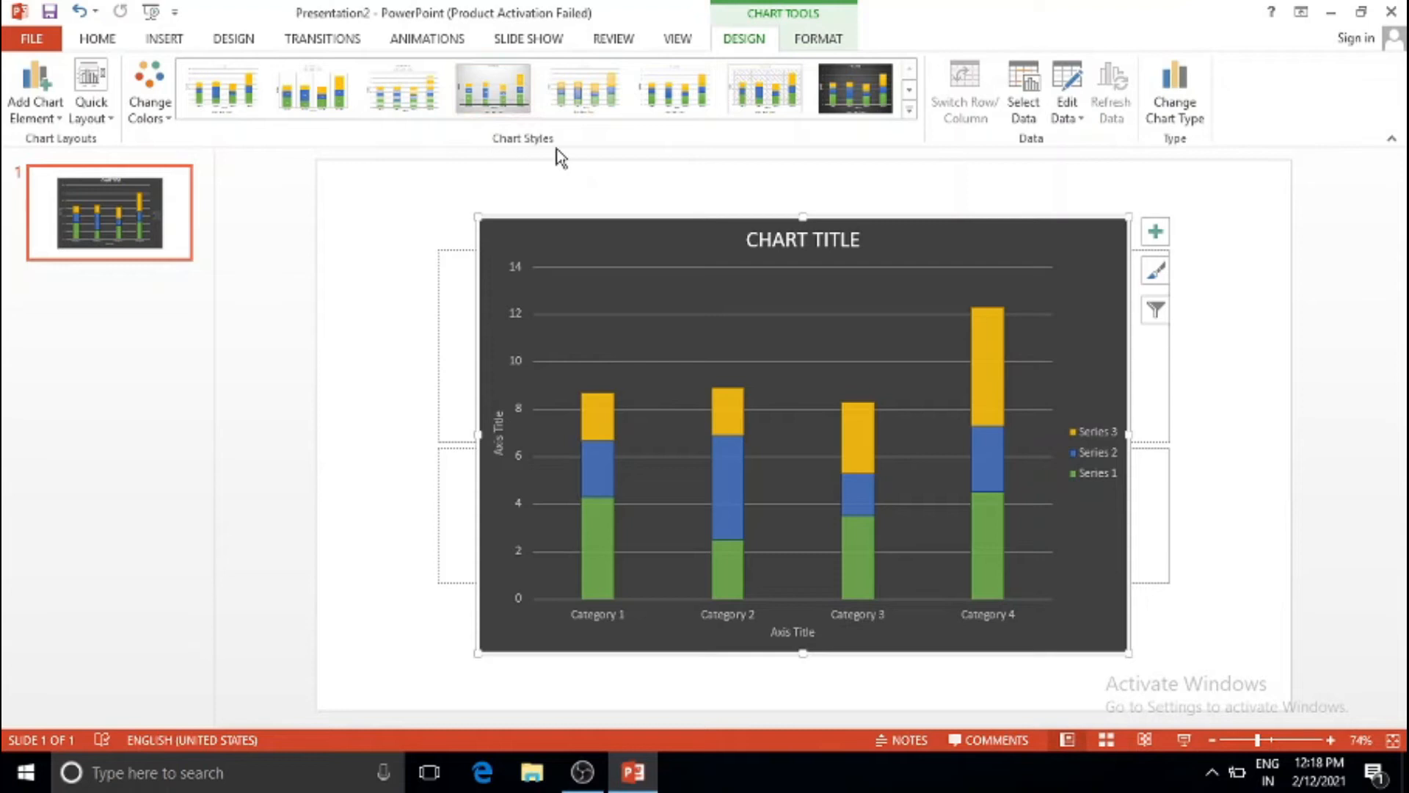
click(910, 110)
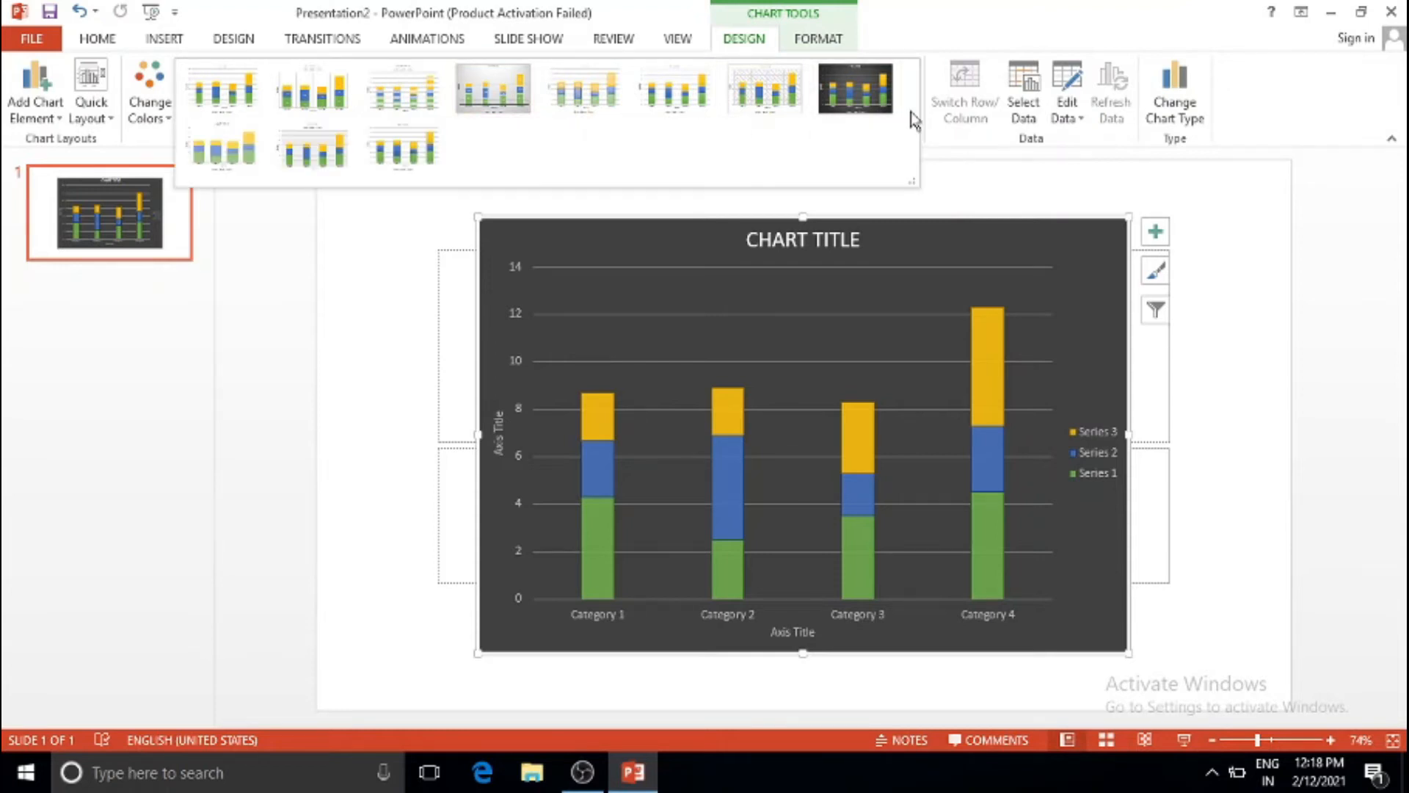
click(786, 94)
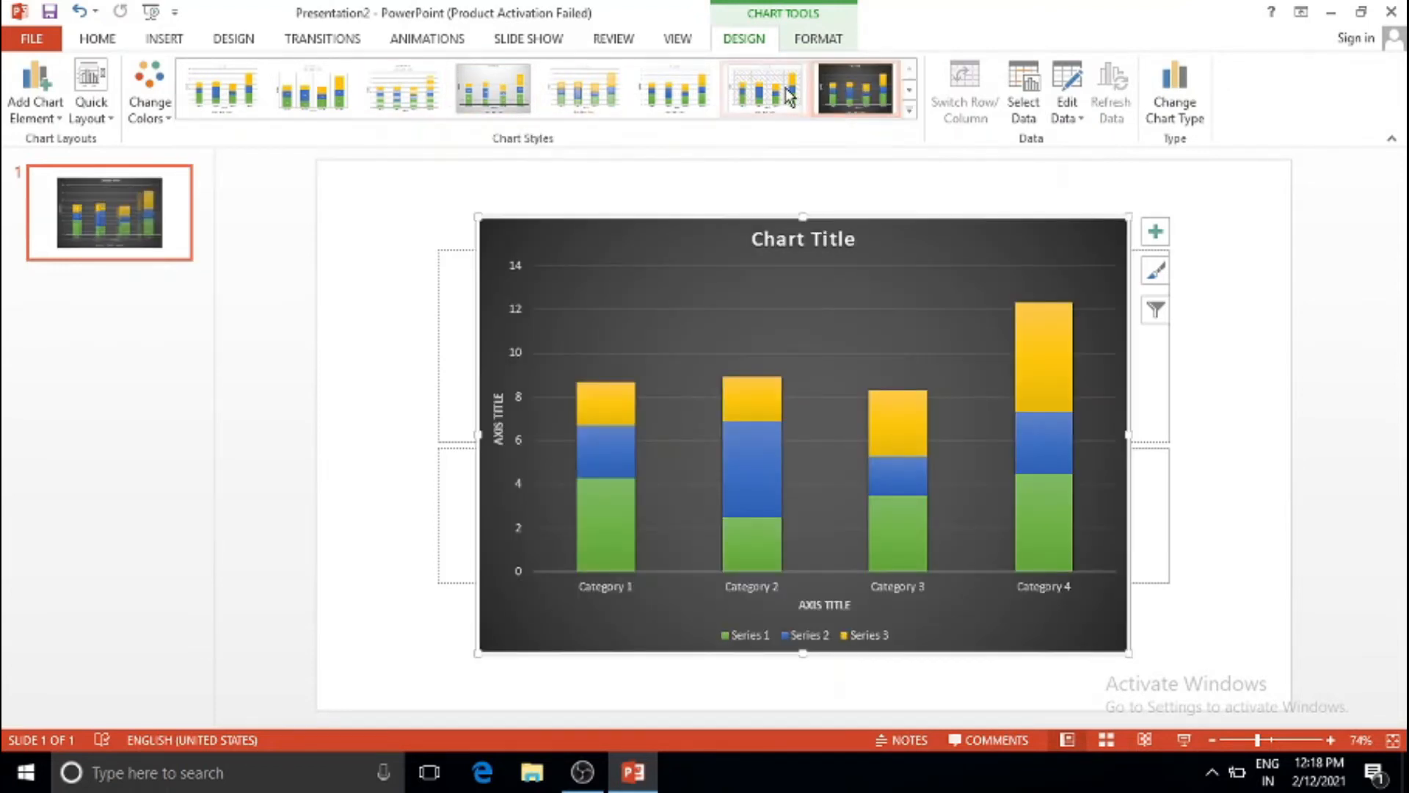
click(459, 88)
click(987, 158)
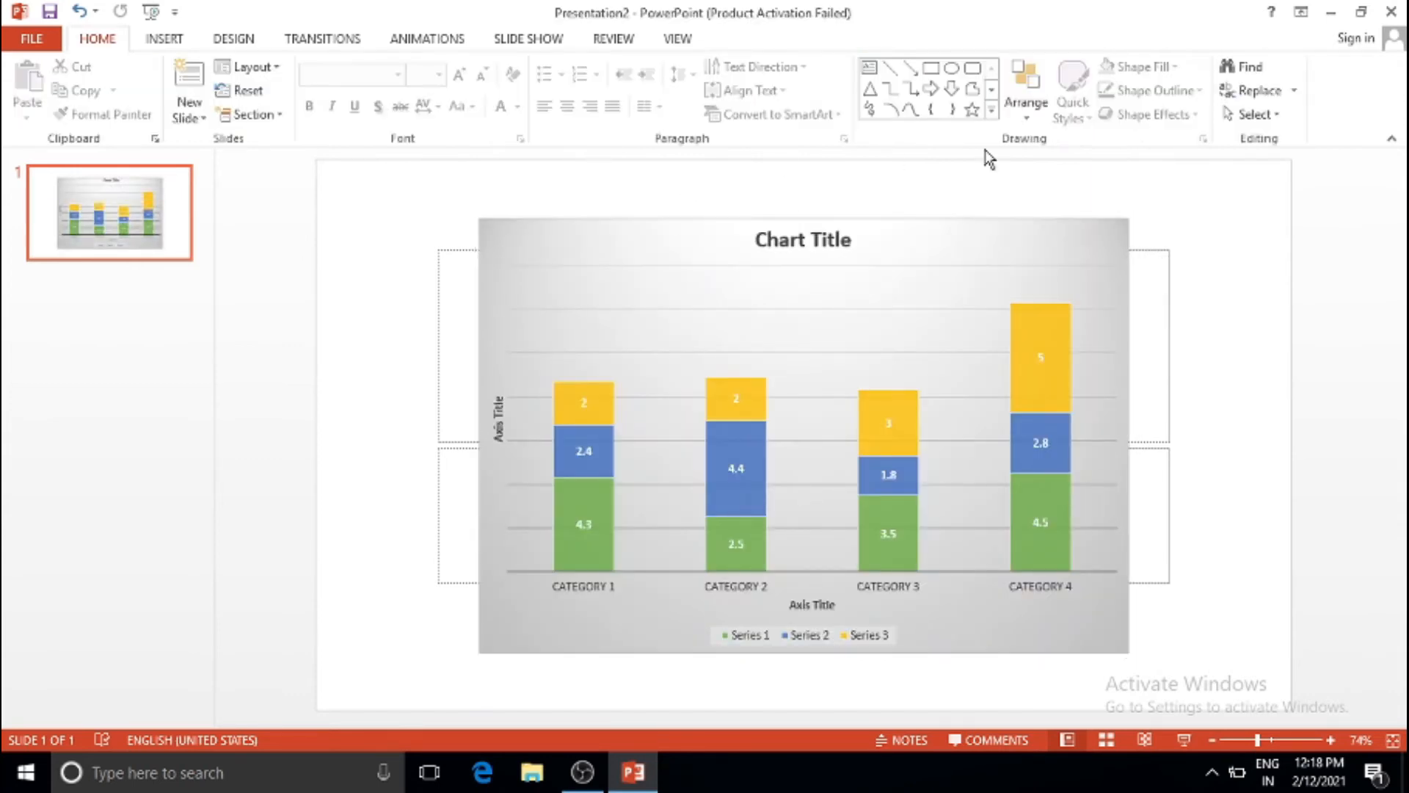
Try to switch the chart's rows and columns with its data sheet open and moved clear of the columns.
click(768, 318)
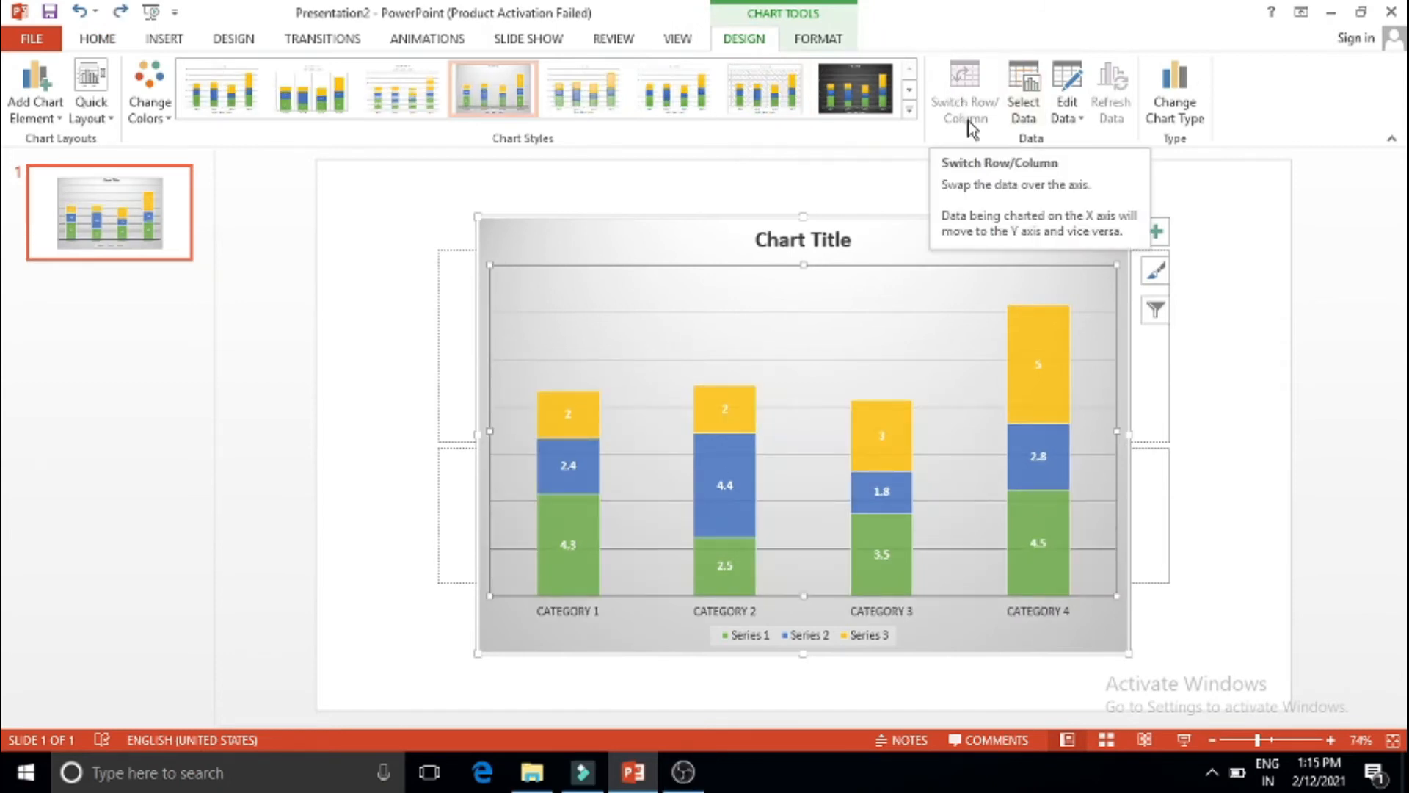
click(1028, 109)
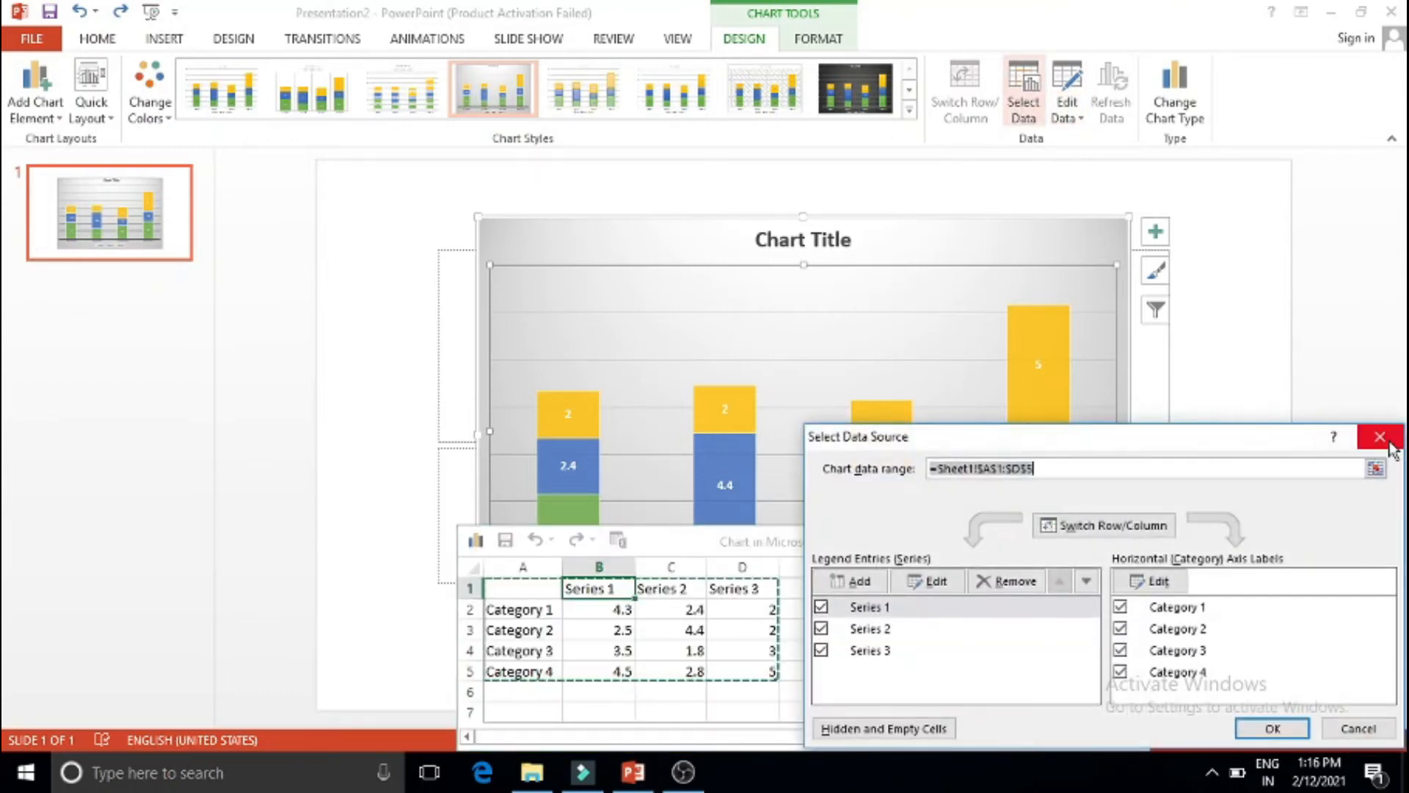
click(1383, 442)
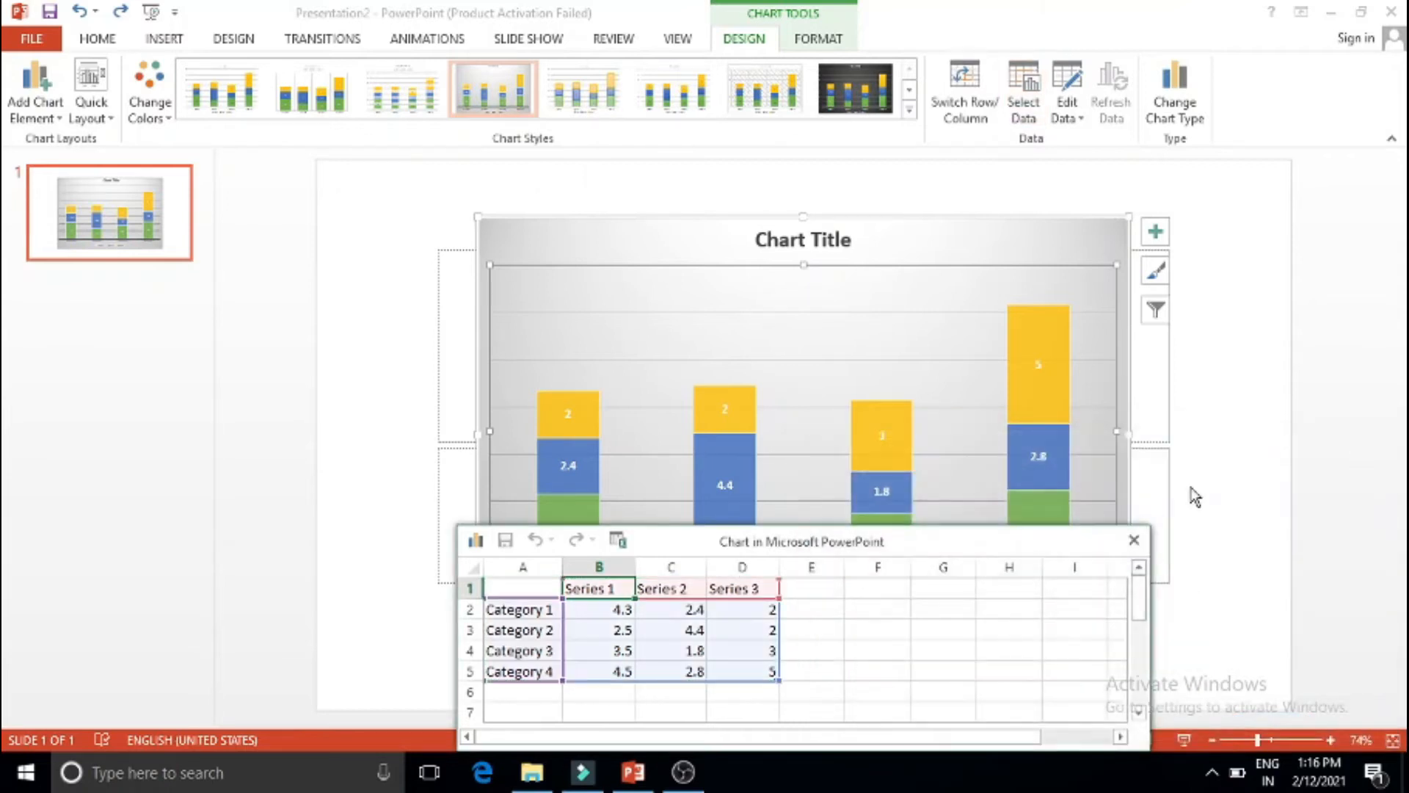
drag(815, 545, 452, 134)
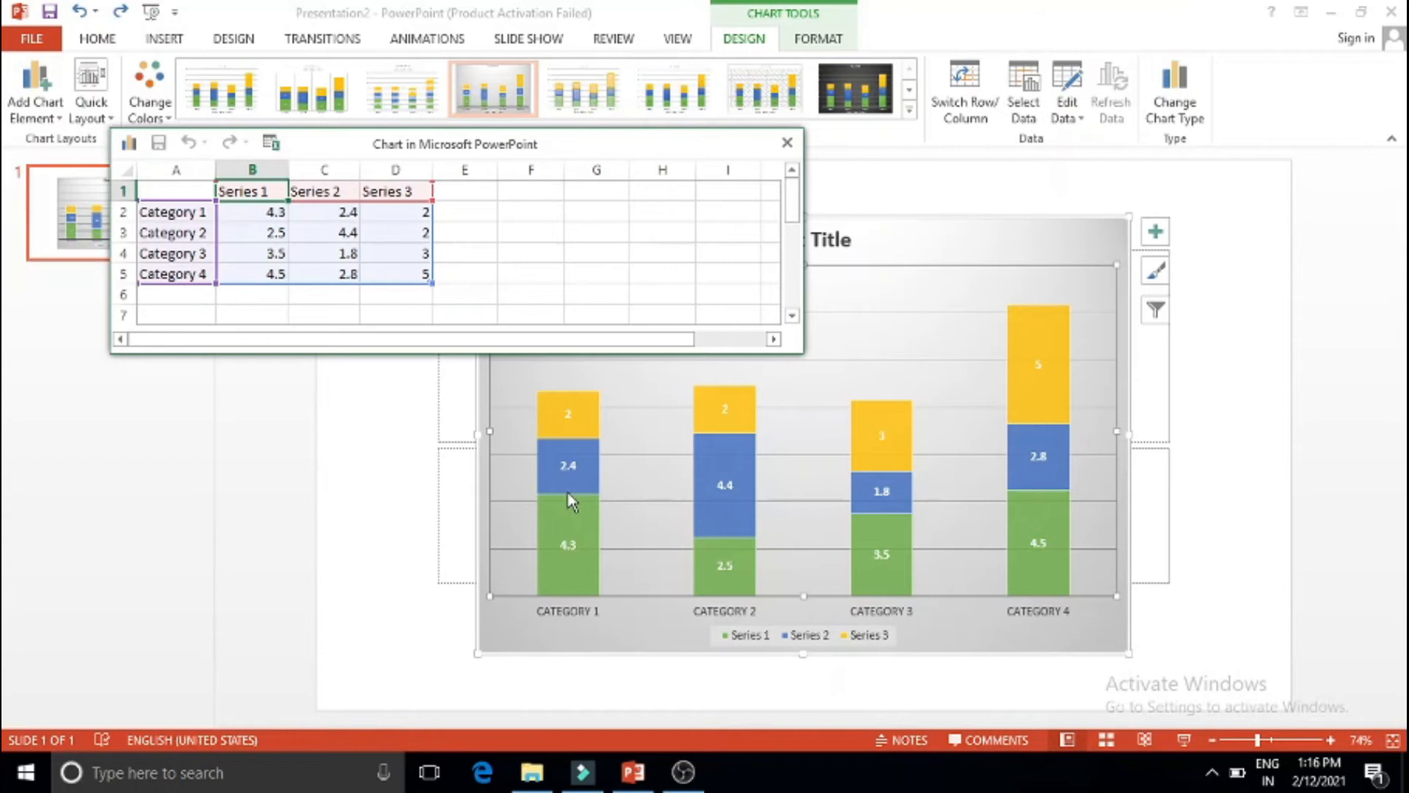
click(976, 93)
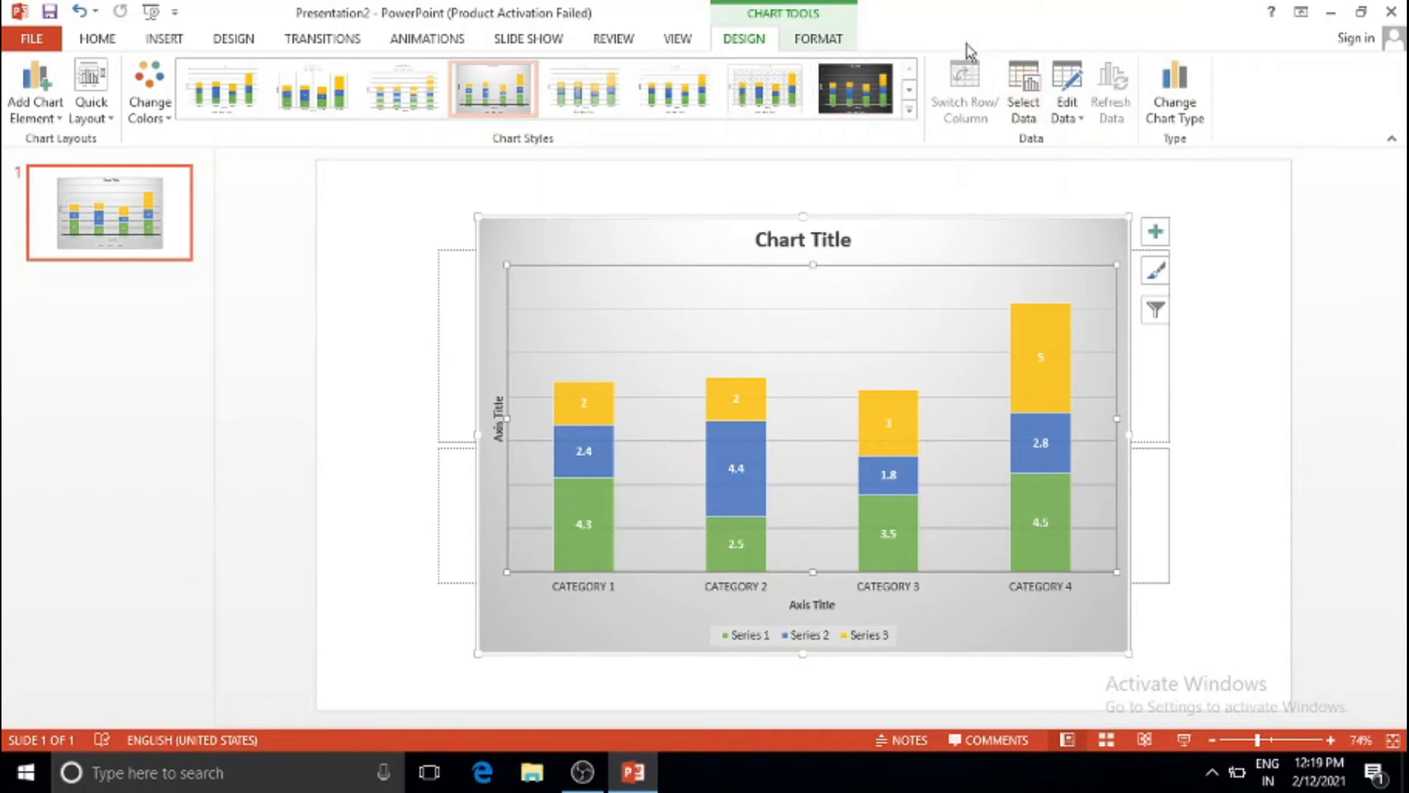
Review the chart's source data range, series and category labels, and close the data sheet.
click(1020, 108)
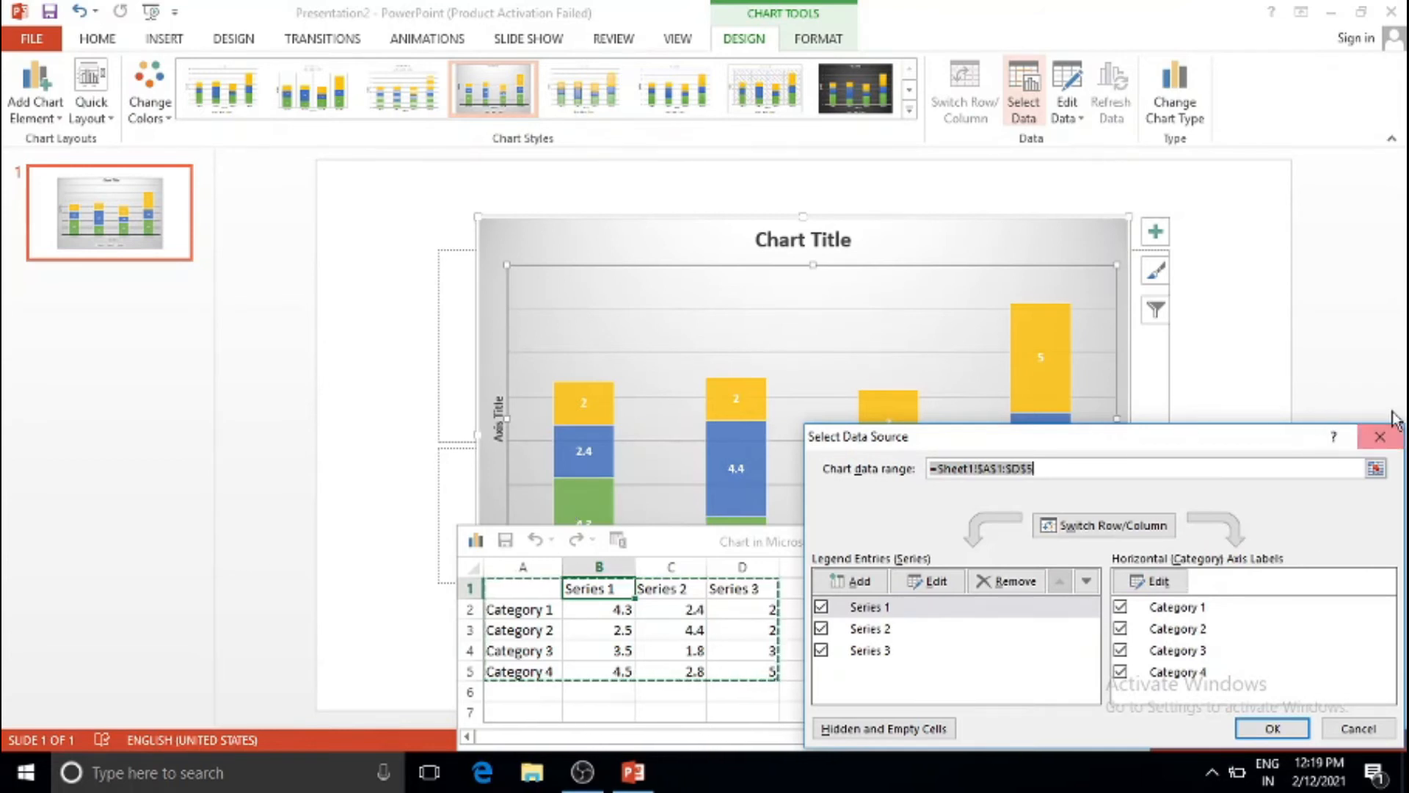
click(1370, 450)
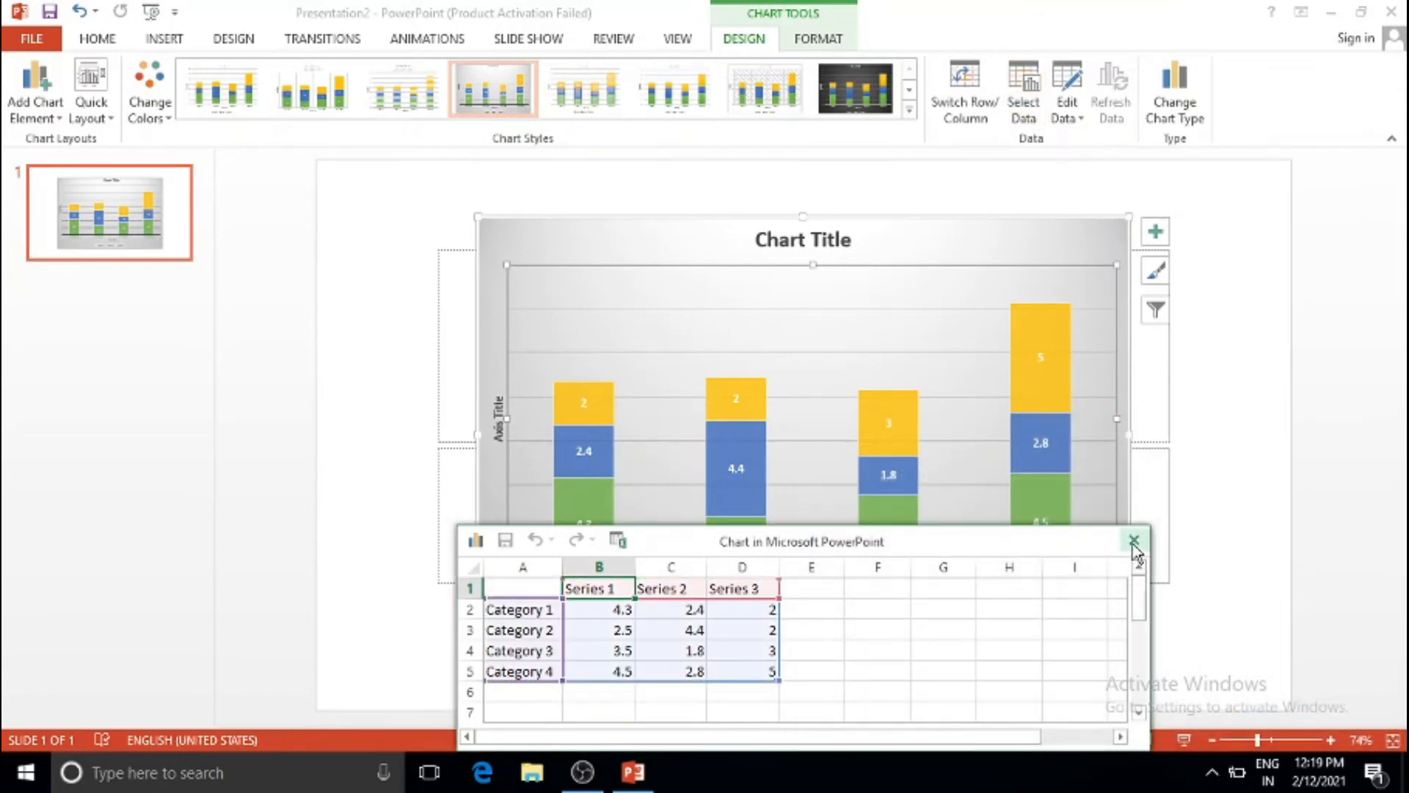
click(1139, 542)
Open the chart's data sheet for editing, dismiss the Office activation notice and move the sheet clear of the chart columns.
click(1069, 104)
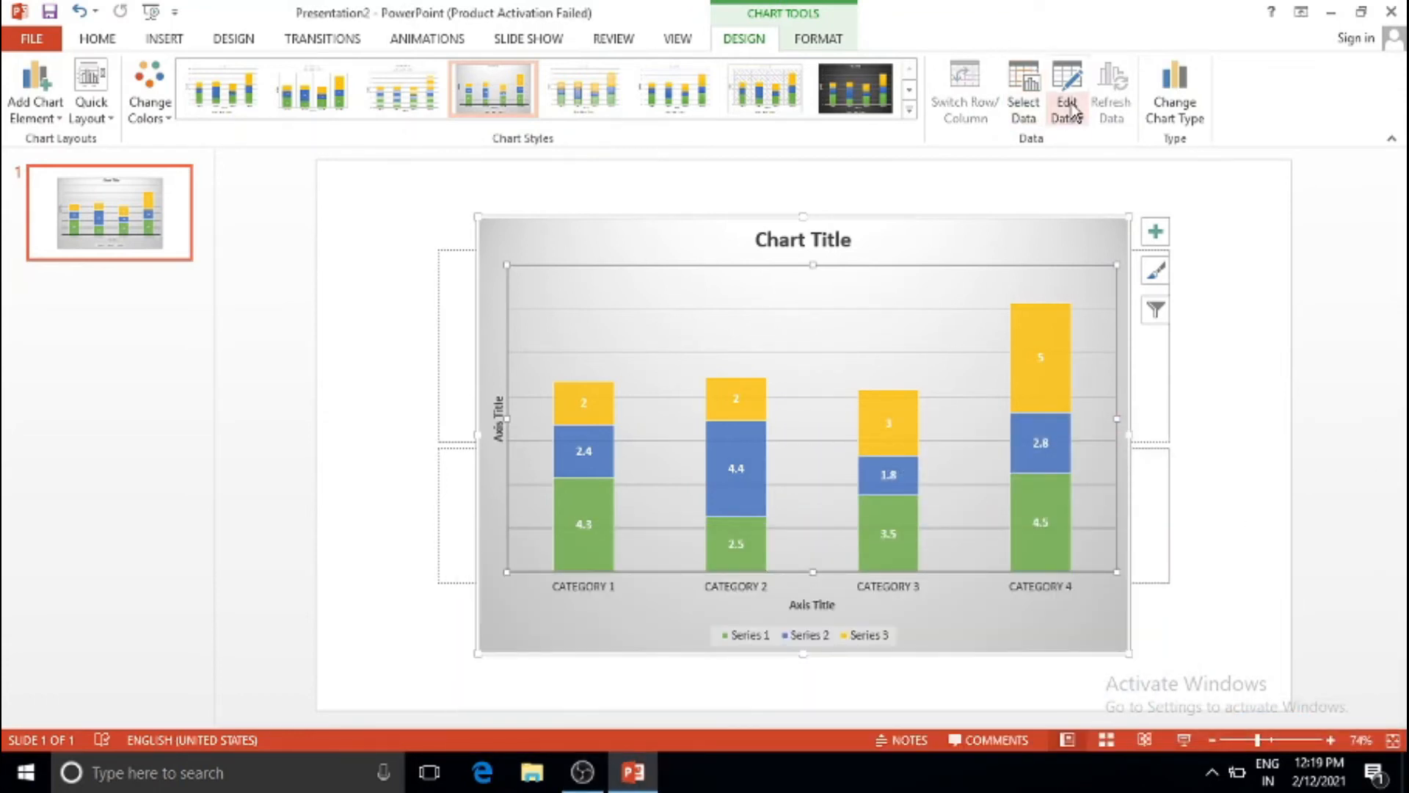
click(1073, 121)
click(1088, 137)
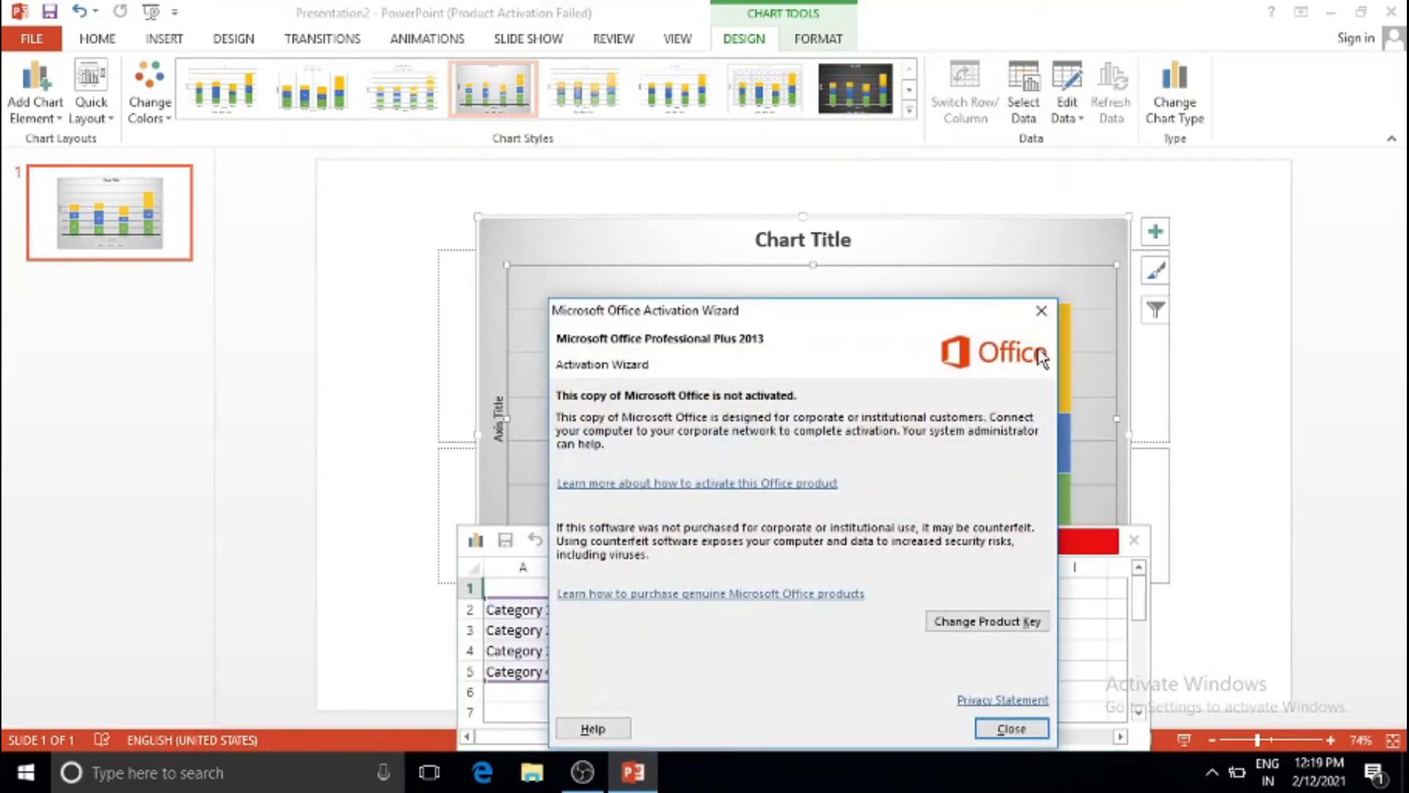
click(1040, 311)
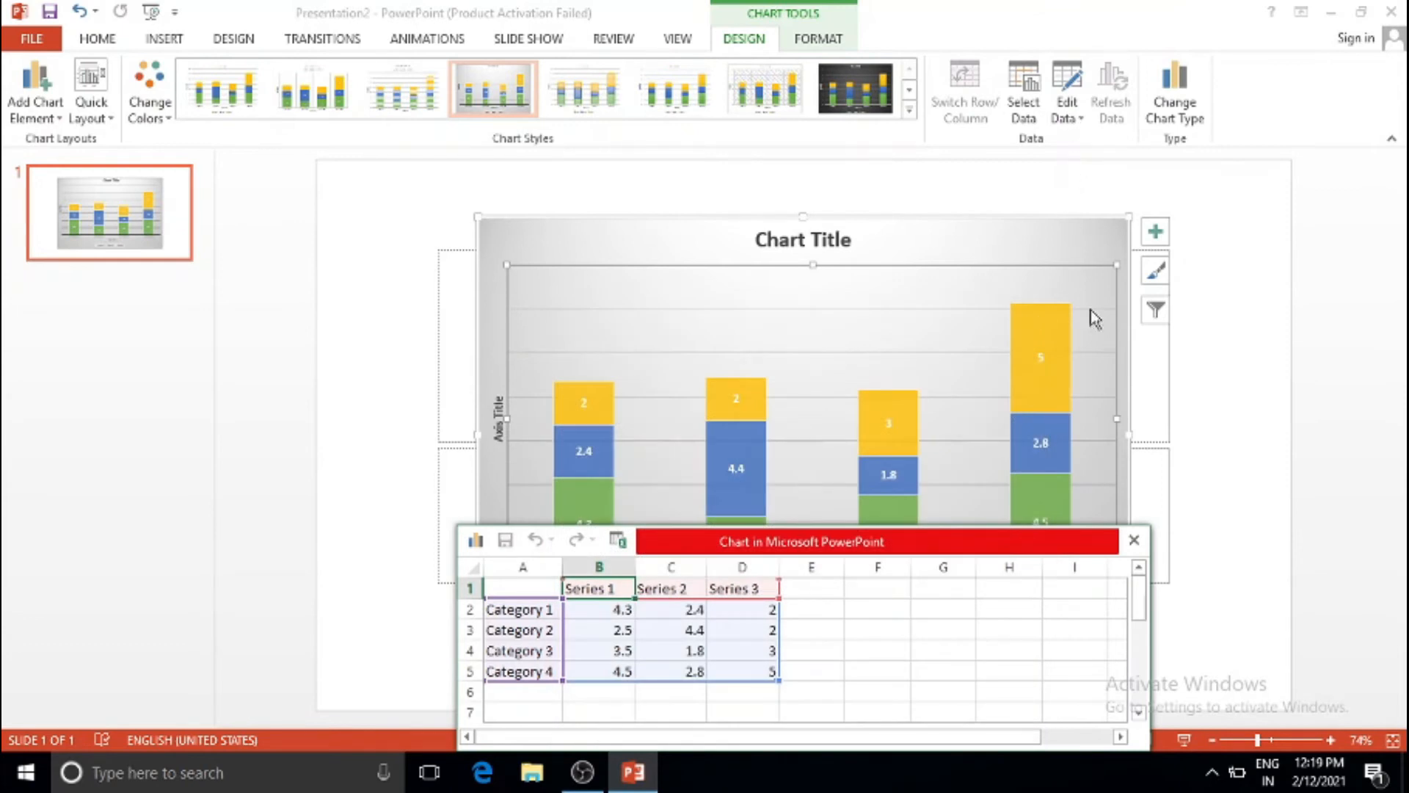
drag(932, 564, 752, 66)
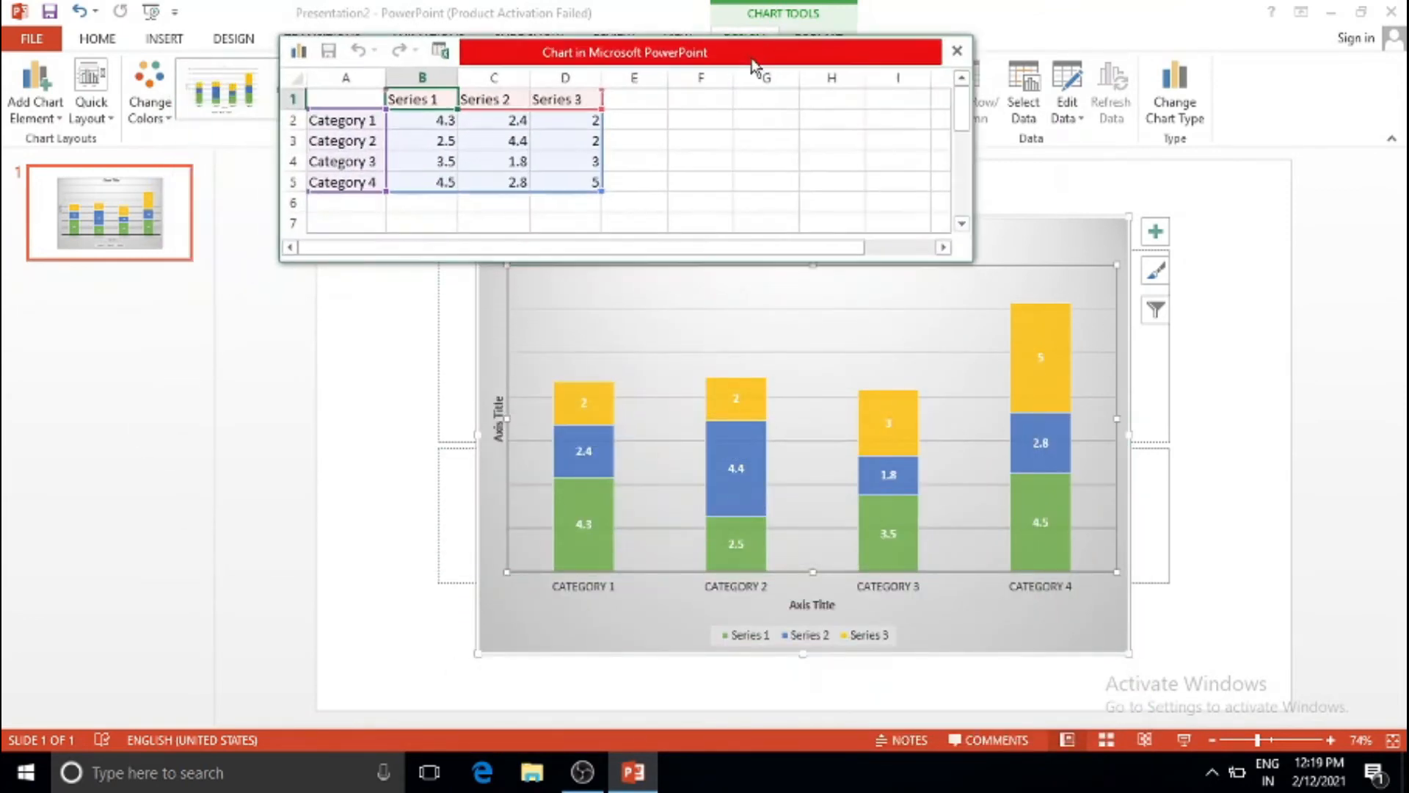
Set the Series 2 values of Category 1 and Category 3 to 5 and close the data sheet.
click(512, 121)
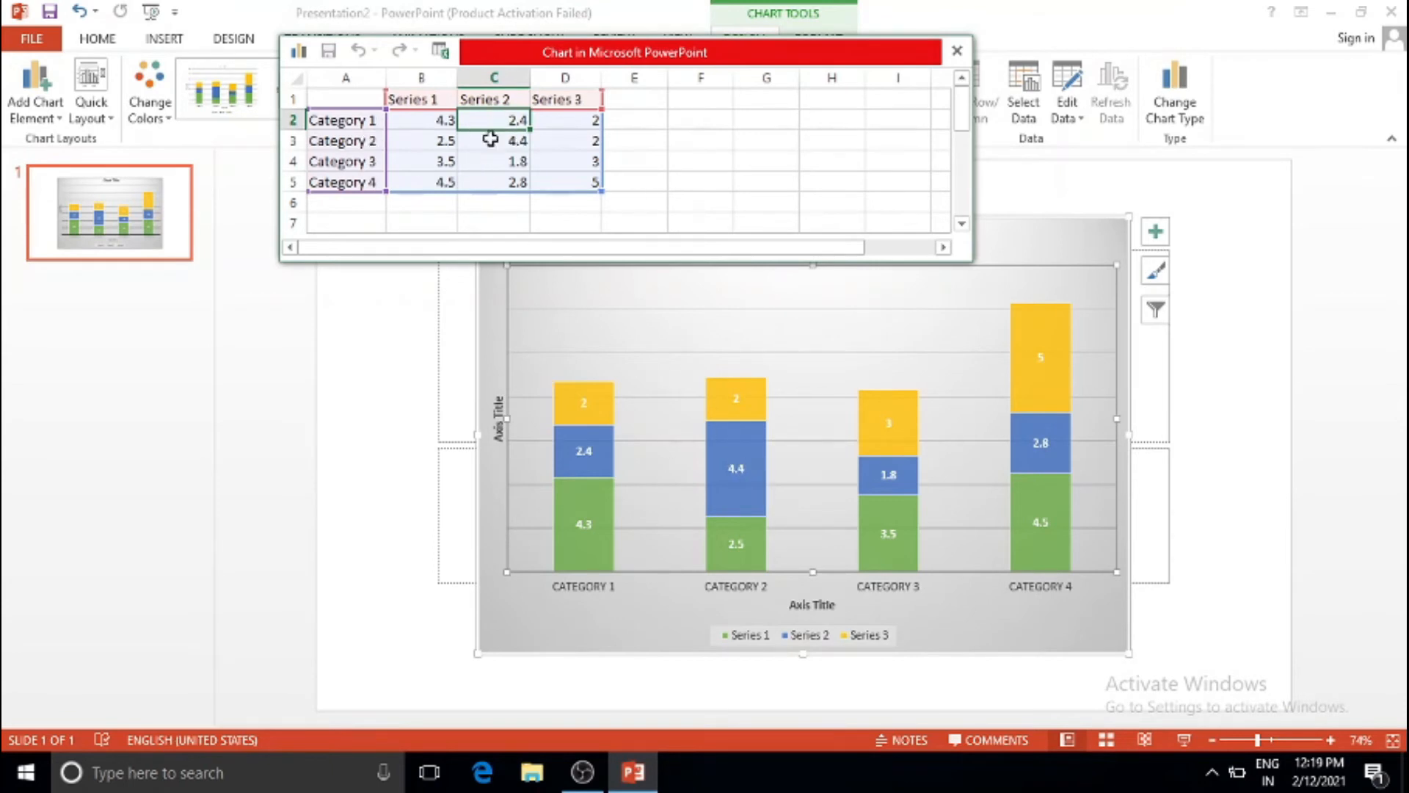
text(5)
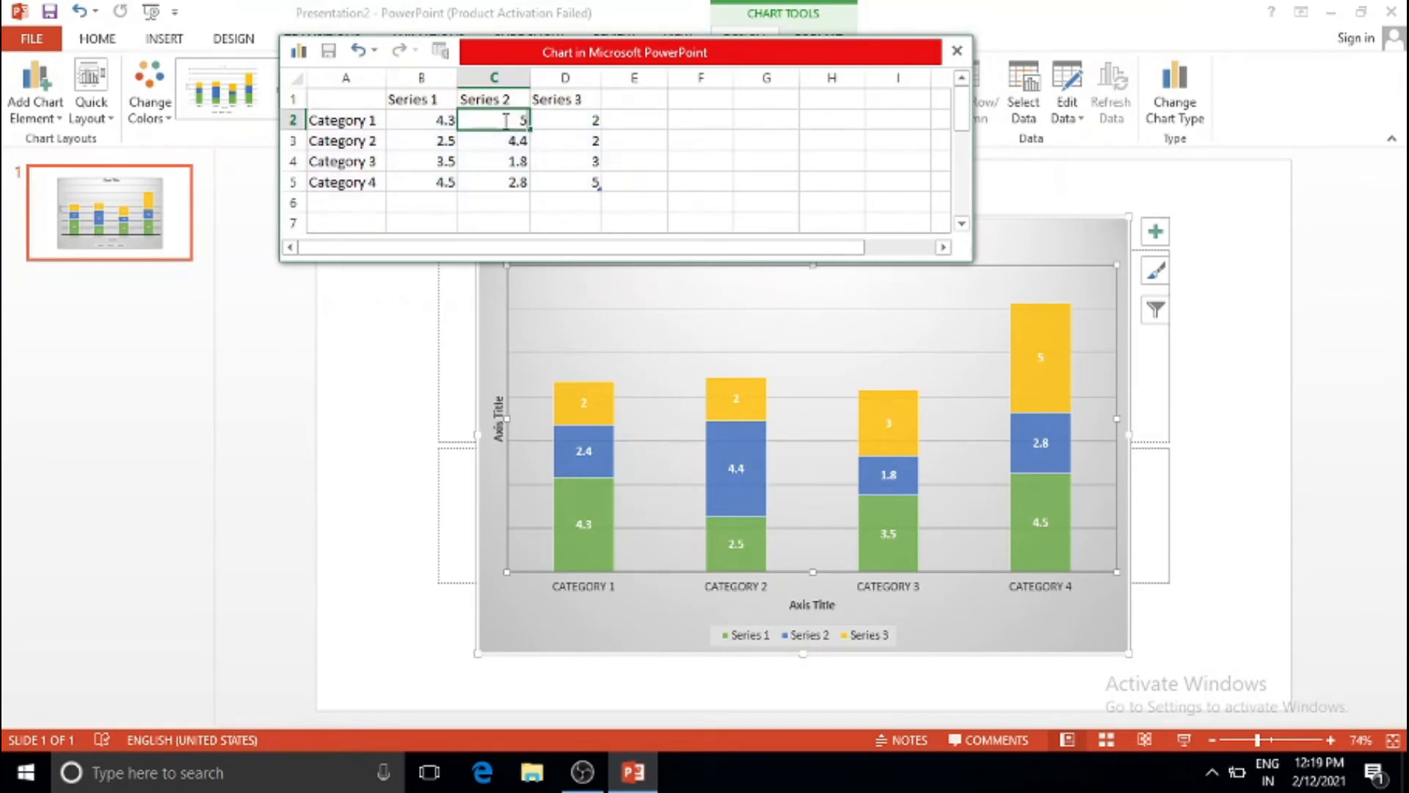
key(Return)
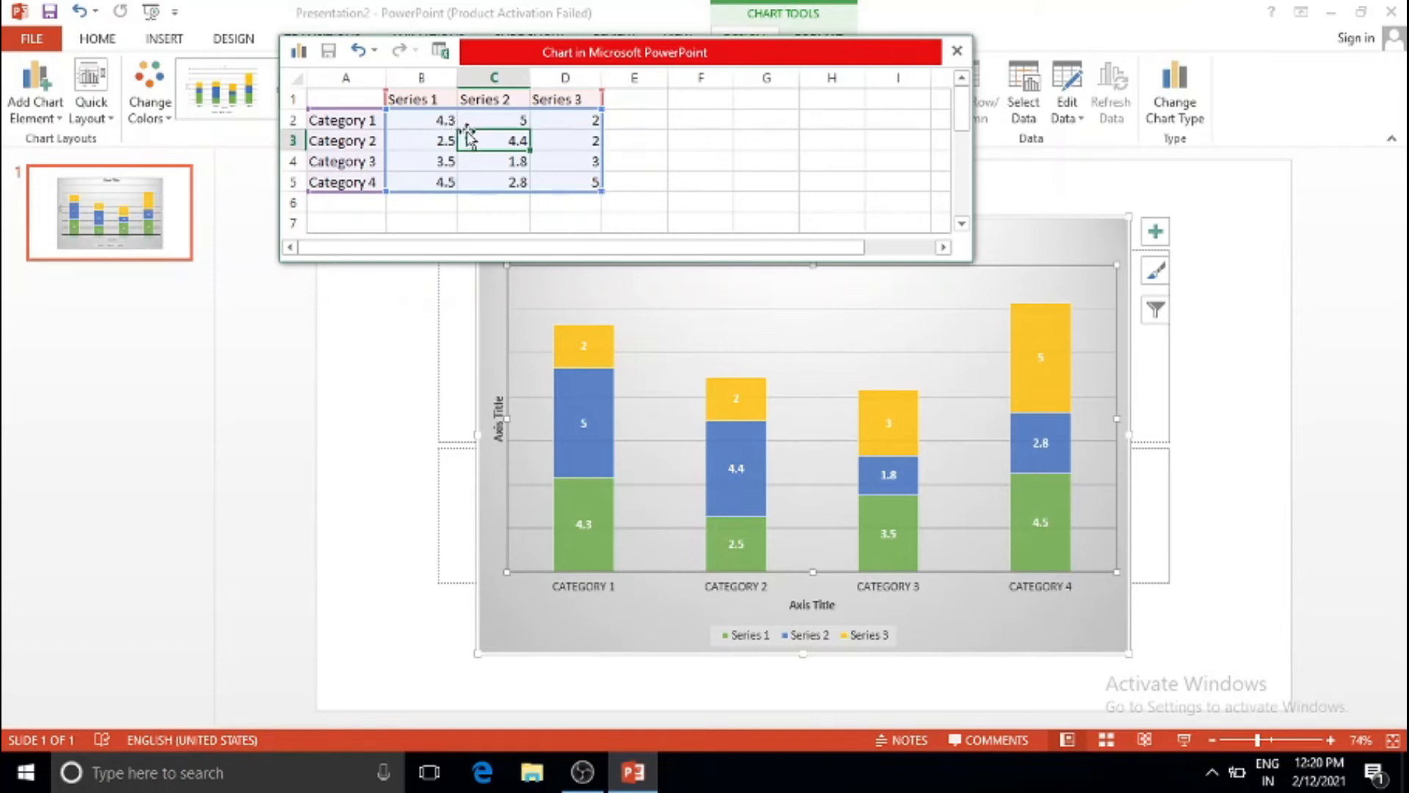
click(491, 163)
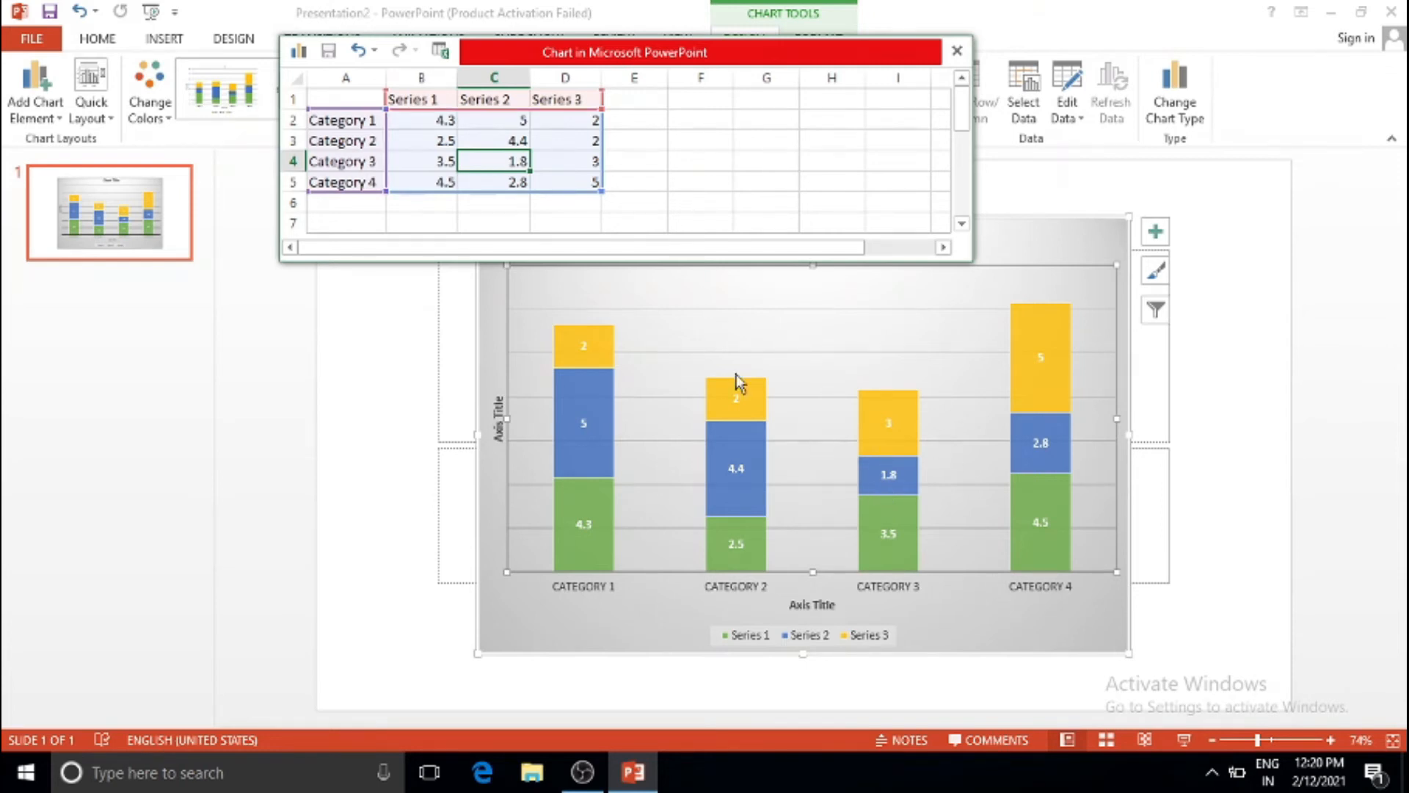
text(5)
key(Return)
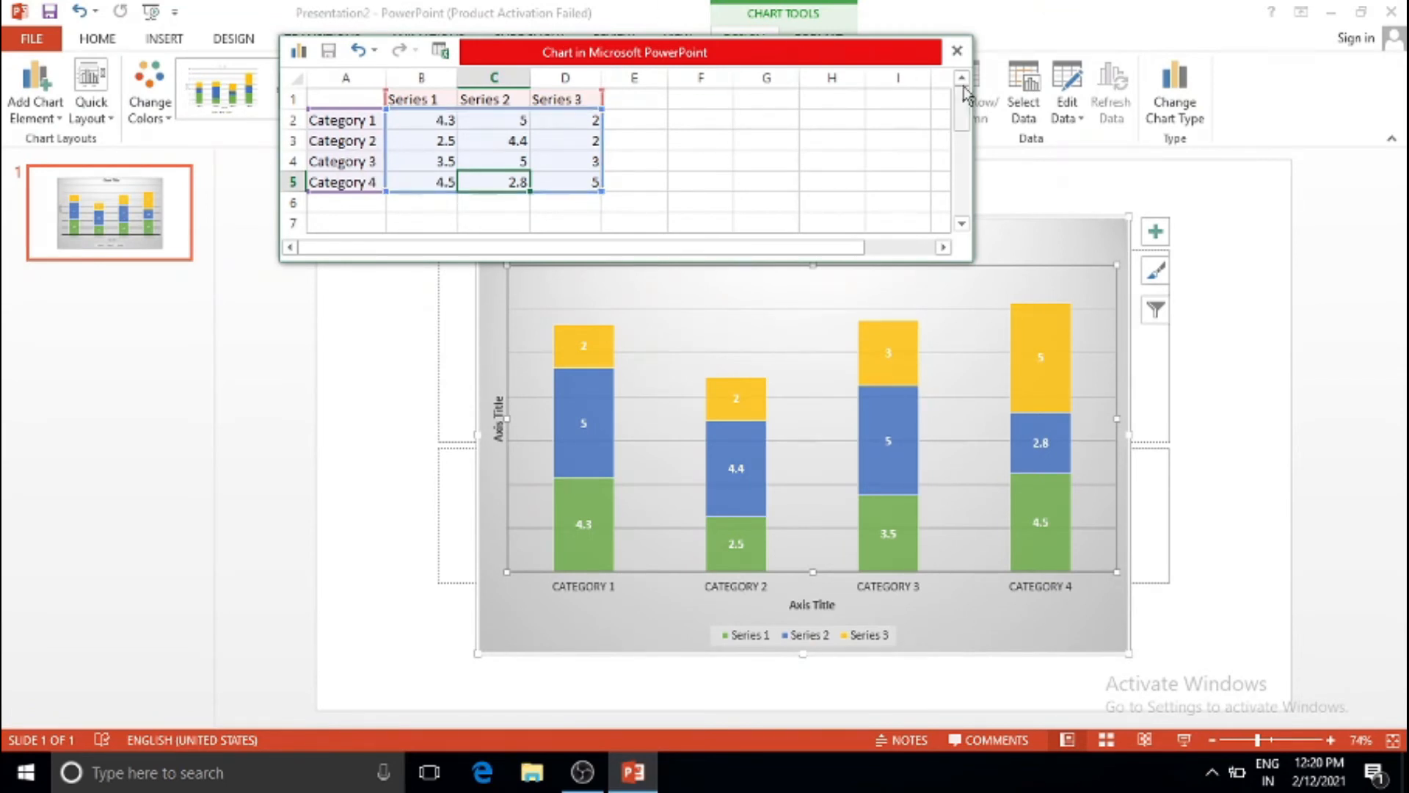
click(957, 50)
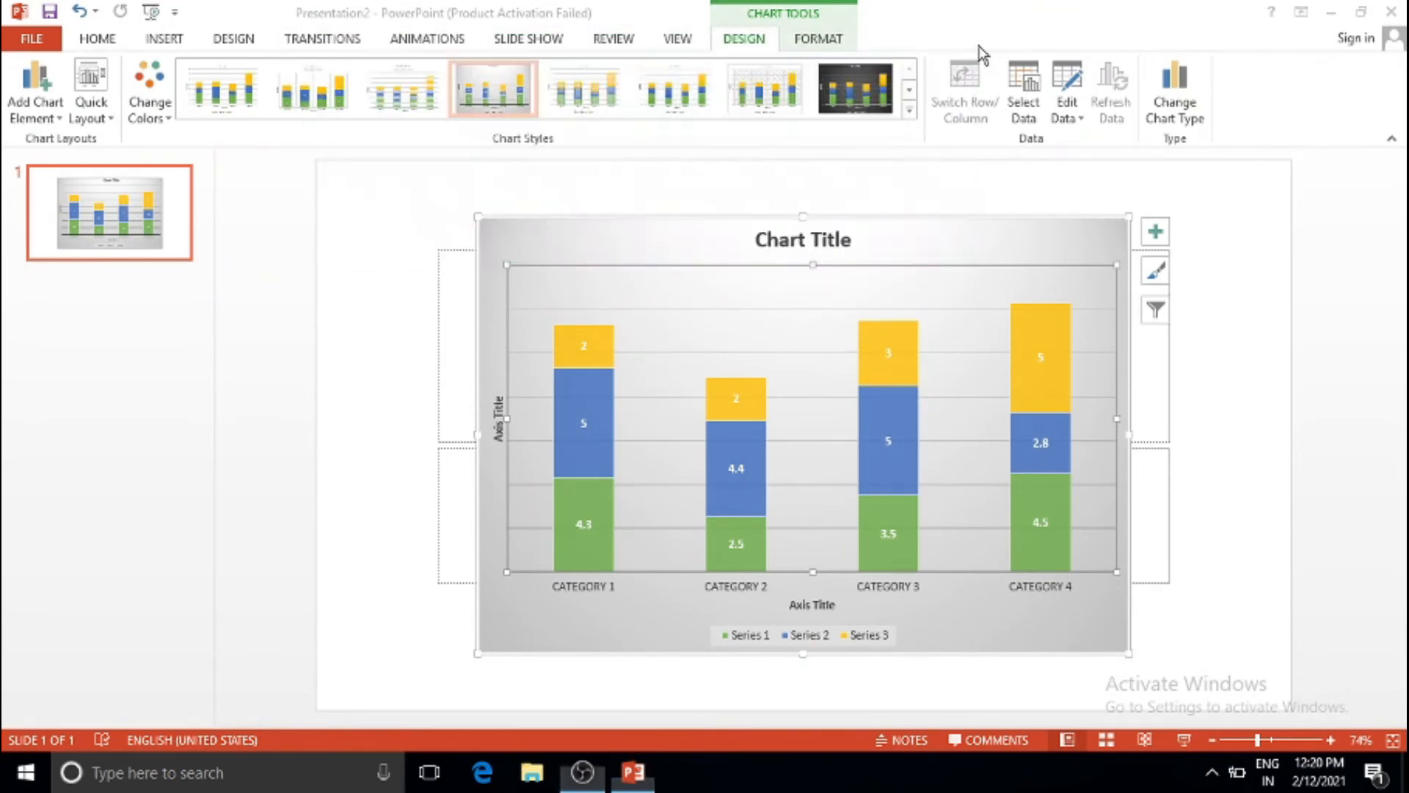
View the chart's data in Excel 2013, dismissing the activation notice, and close the workbook window.
click(1076, 124)
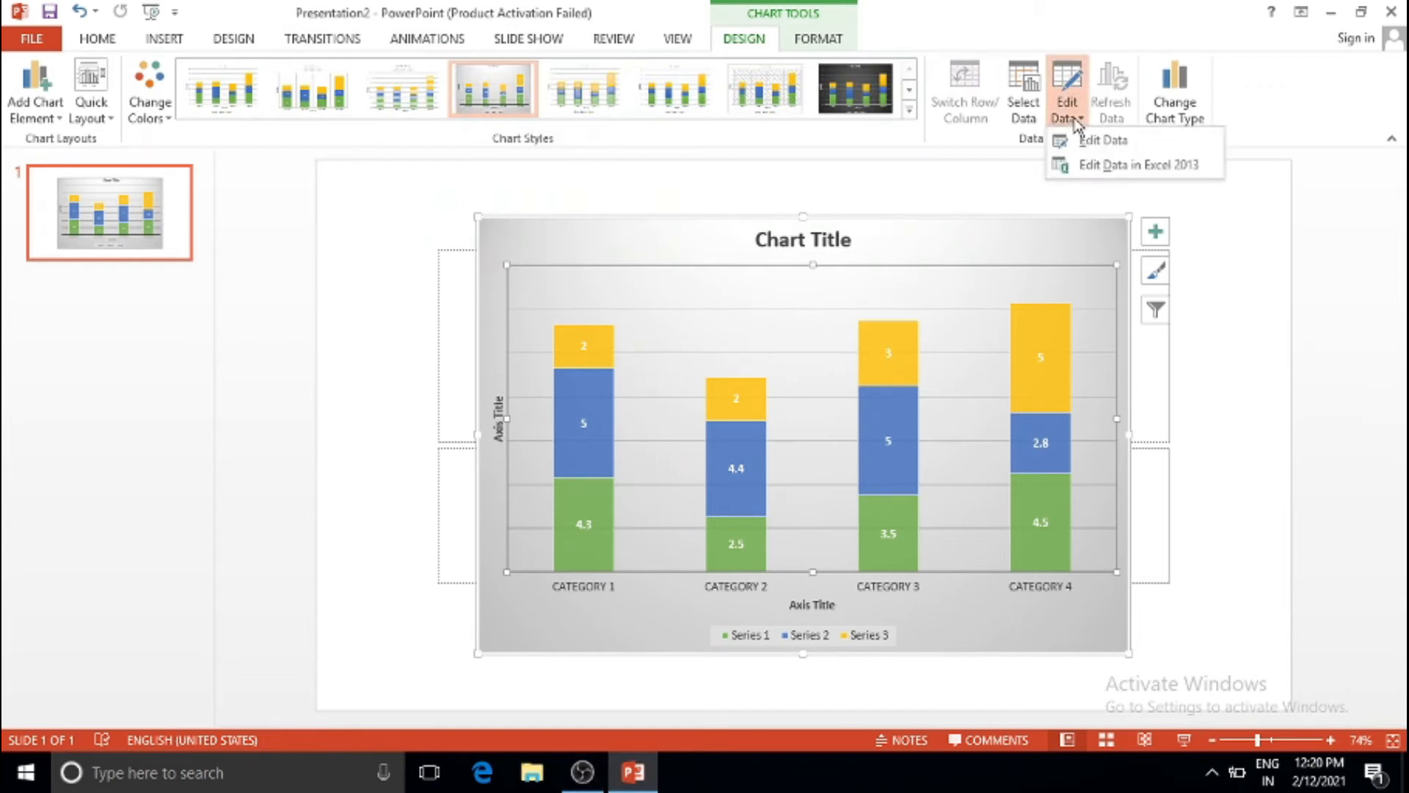
click(1131, 168)
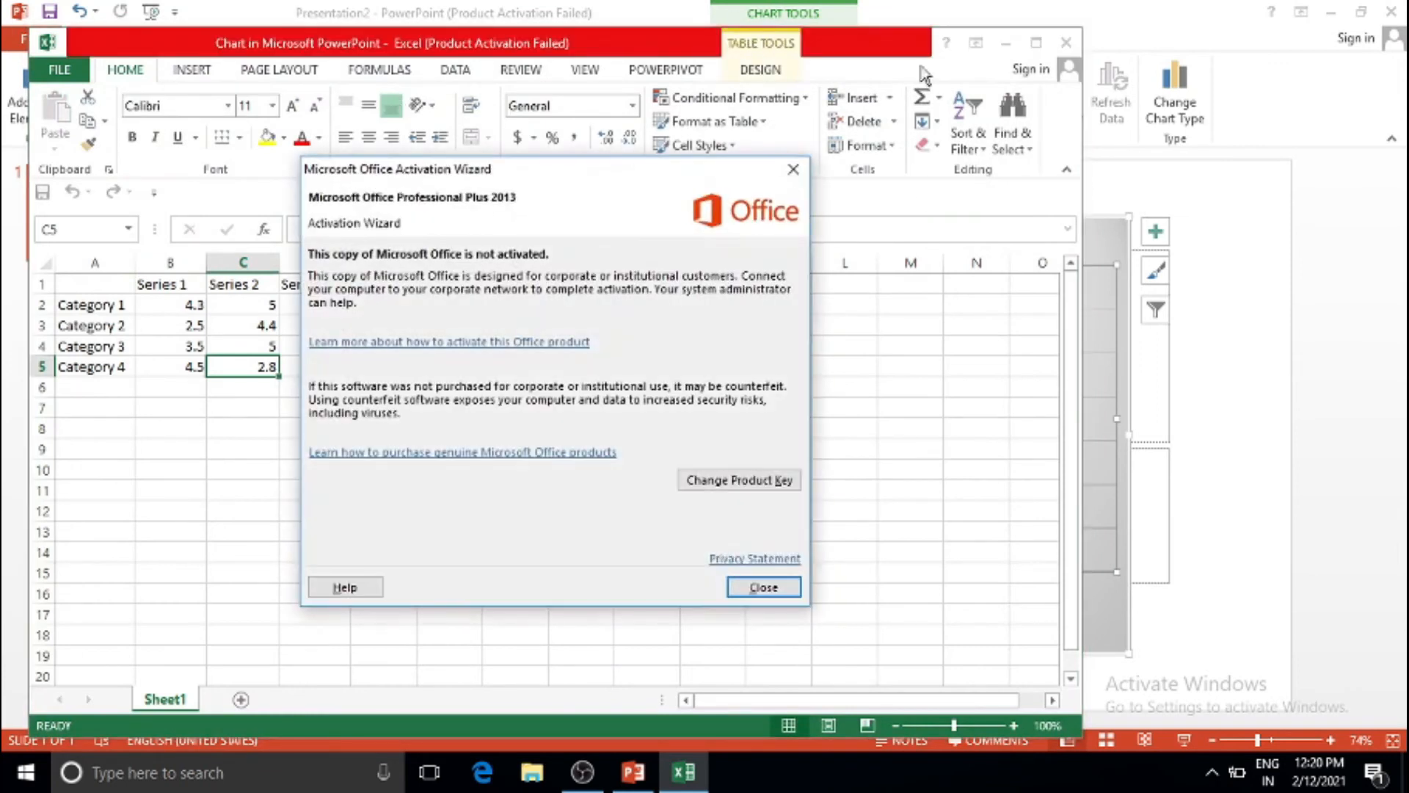
click(793, 169)
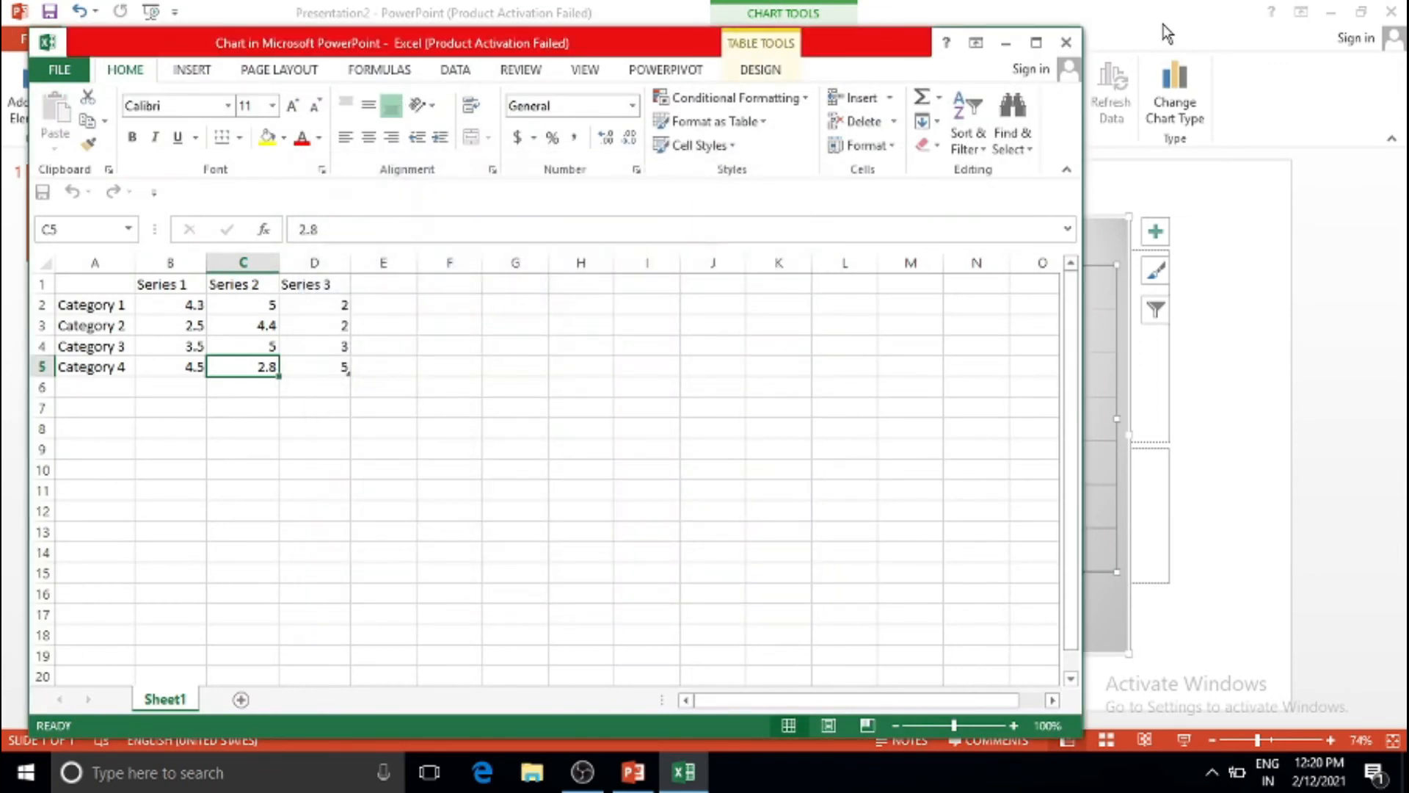
click(1057, 45)
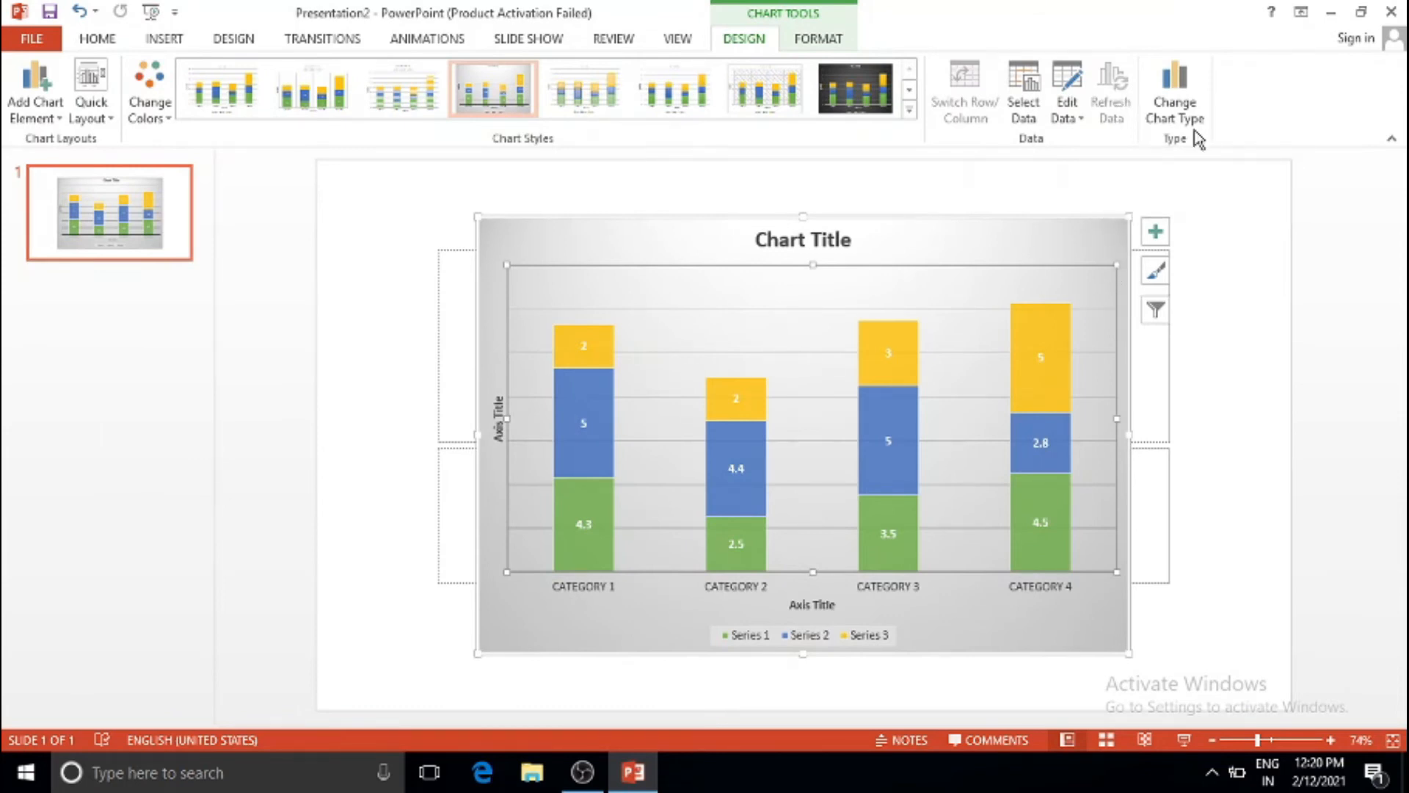
Browse the Bar, Radar and Stock chart types and change the chart to a Surface chart.
click(1174, 110)
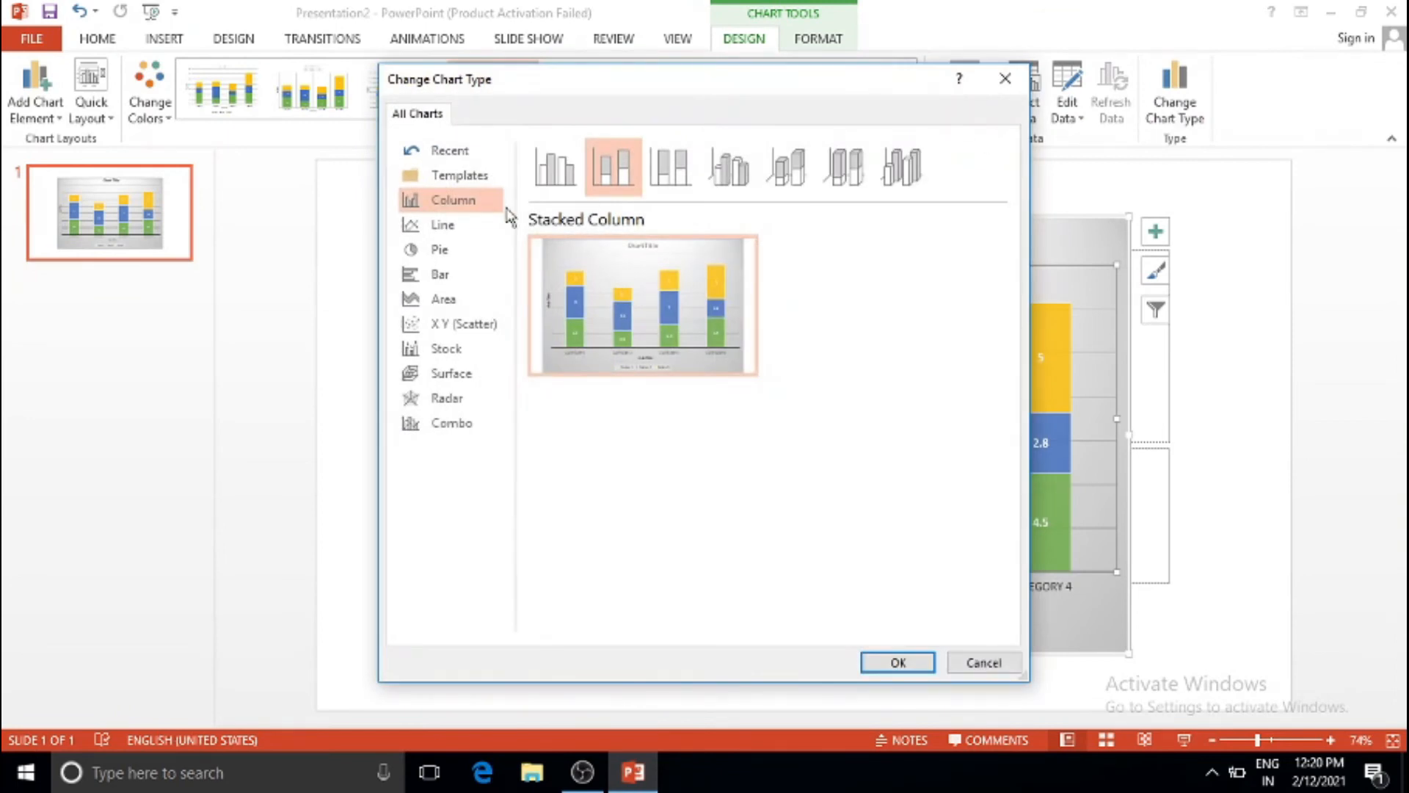
click(439, 275)
click(468, 401)
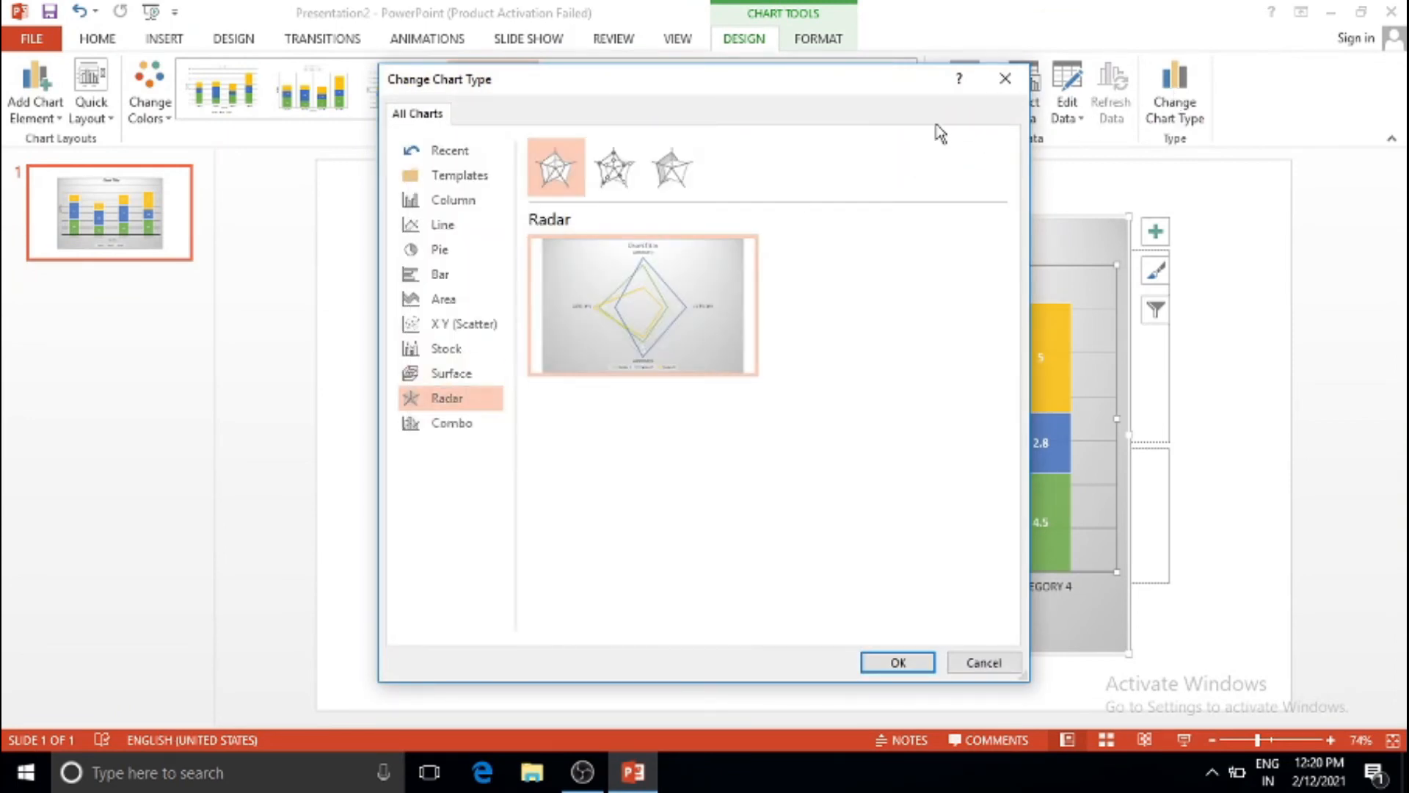
click(408, 348)
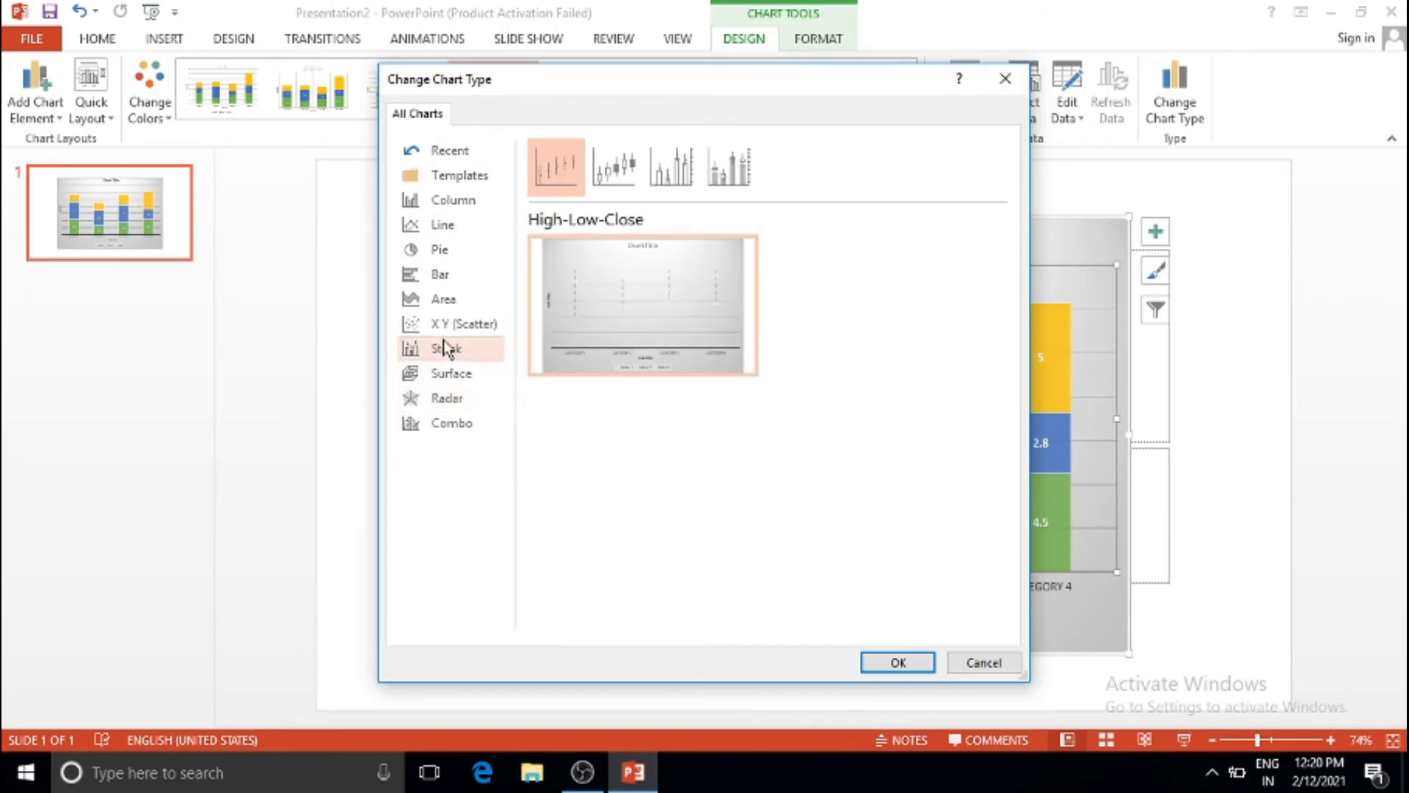
click(443, 374)
click(895, 665)
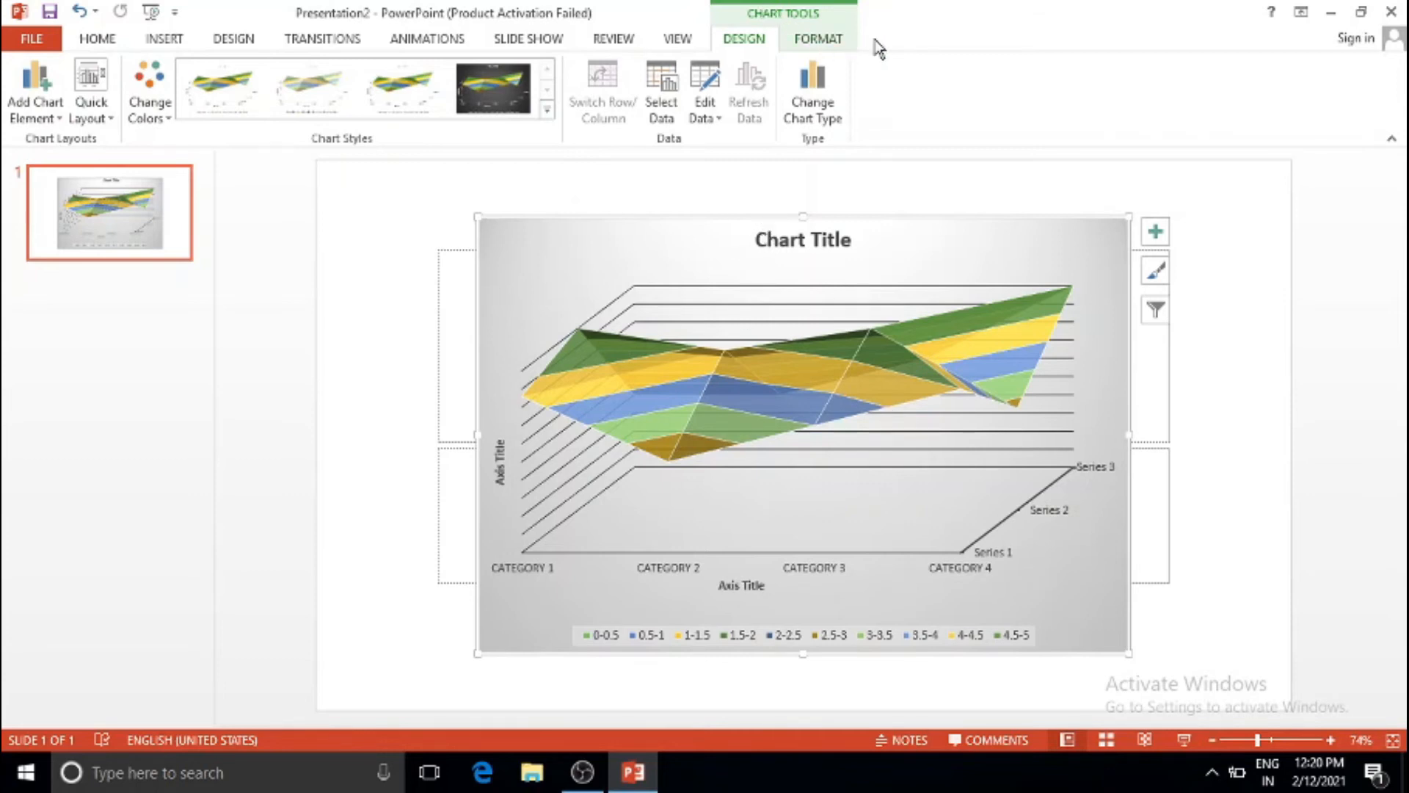
Review the list of selectable chart elements, try selecting the floor in the chart, and select the chart area.
click(820, 40)
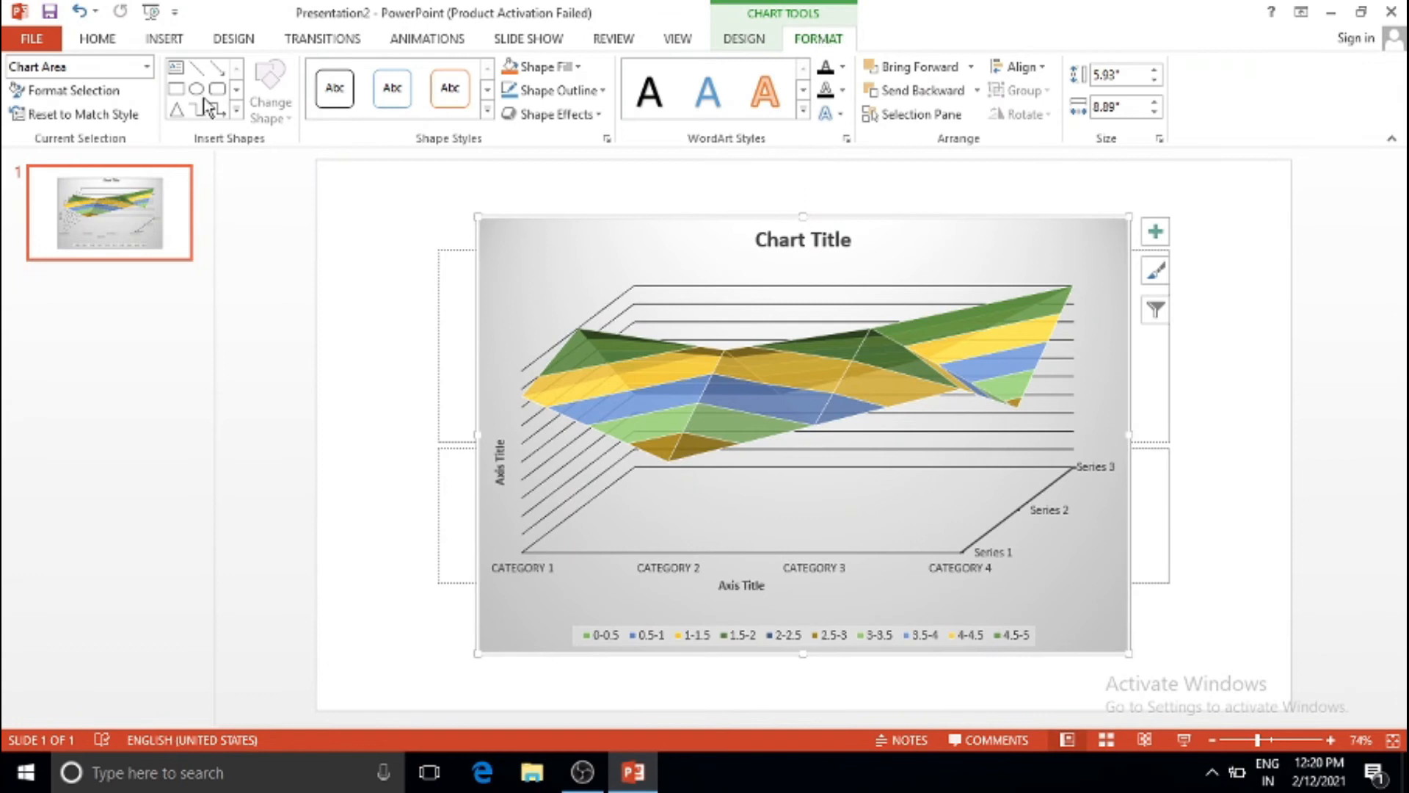
click(146, 67)
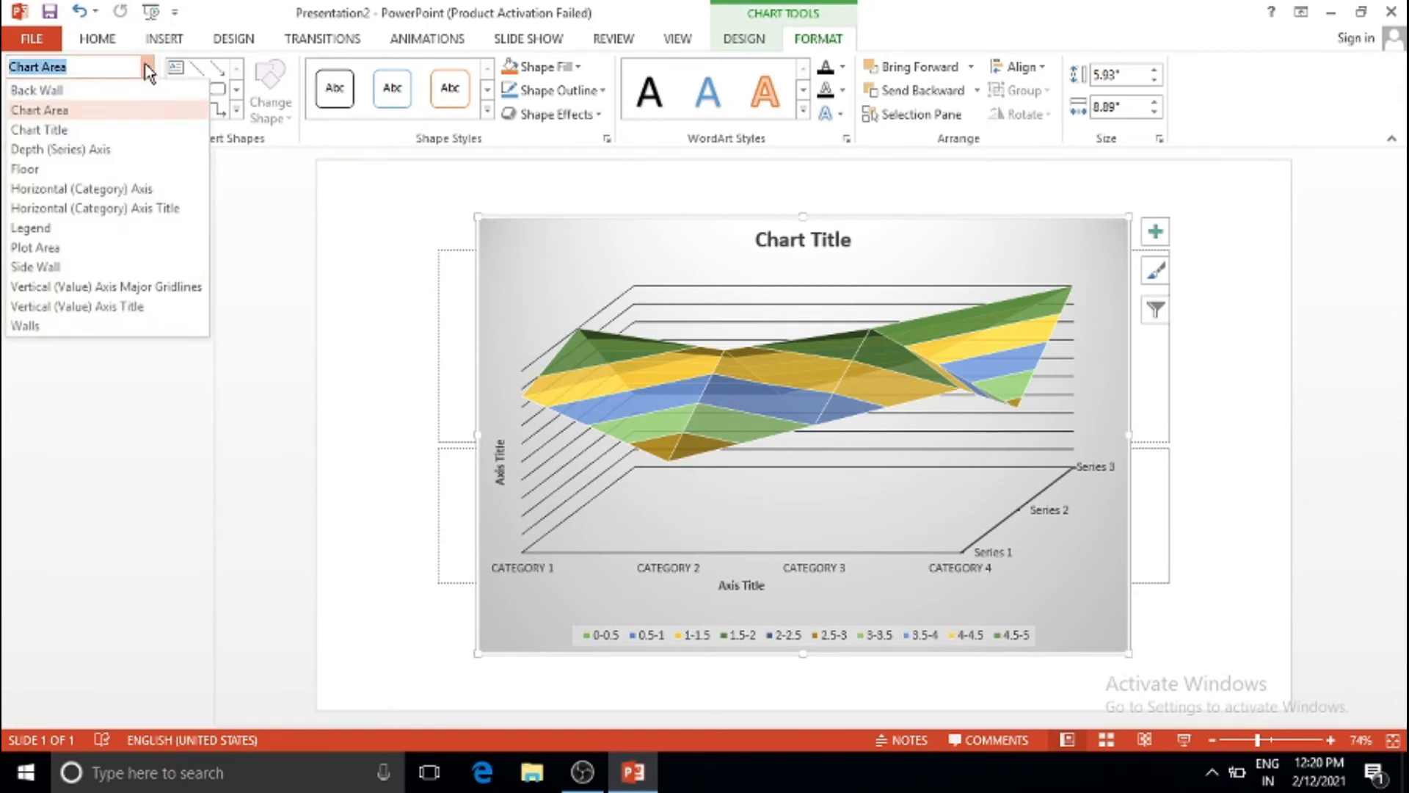
click(329, 272)
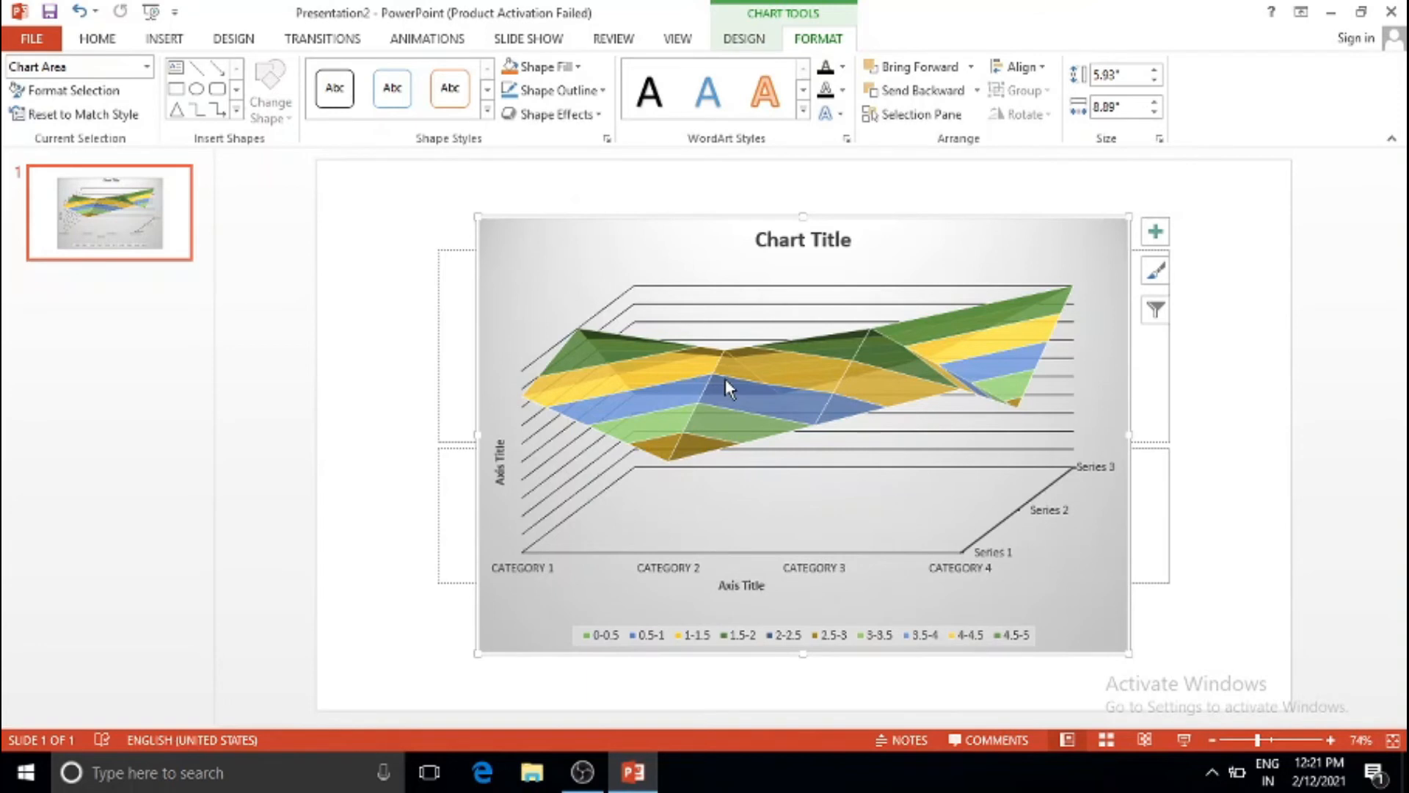
click(833, 461)
click(769, 556)
click(699, 499)
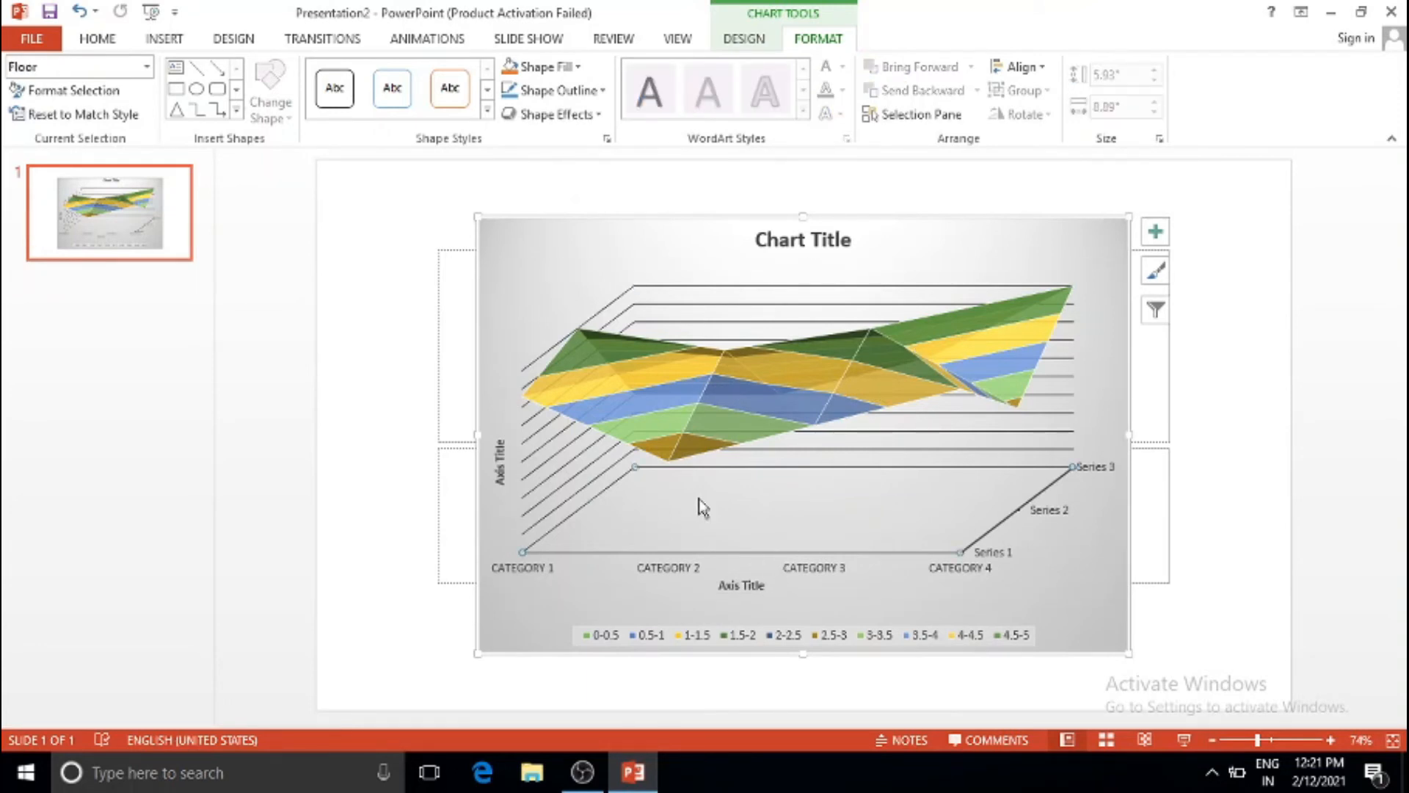
click(633, 408)
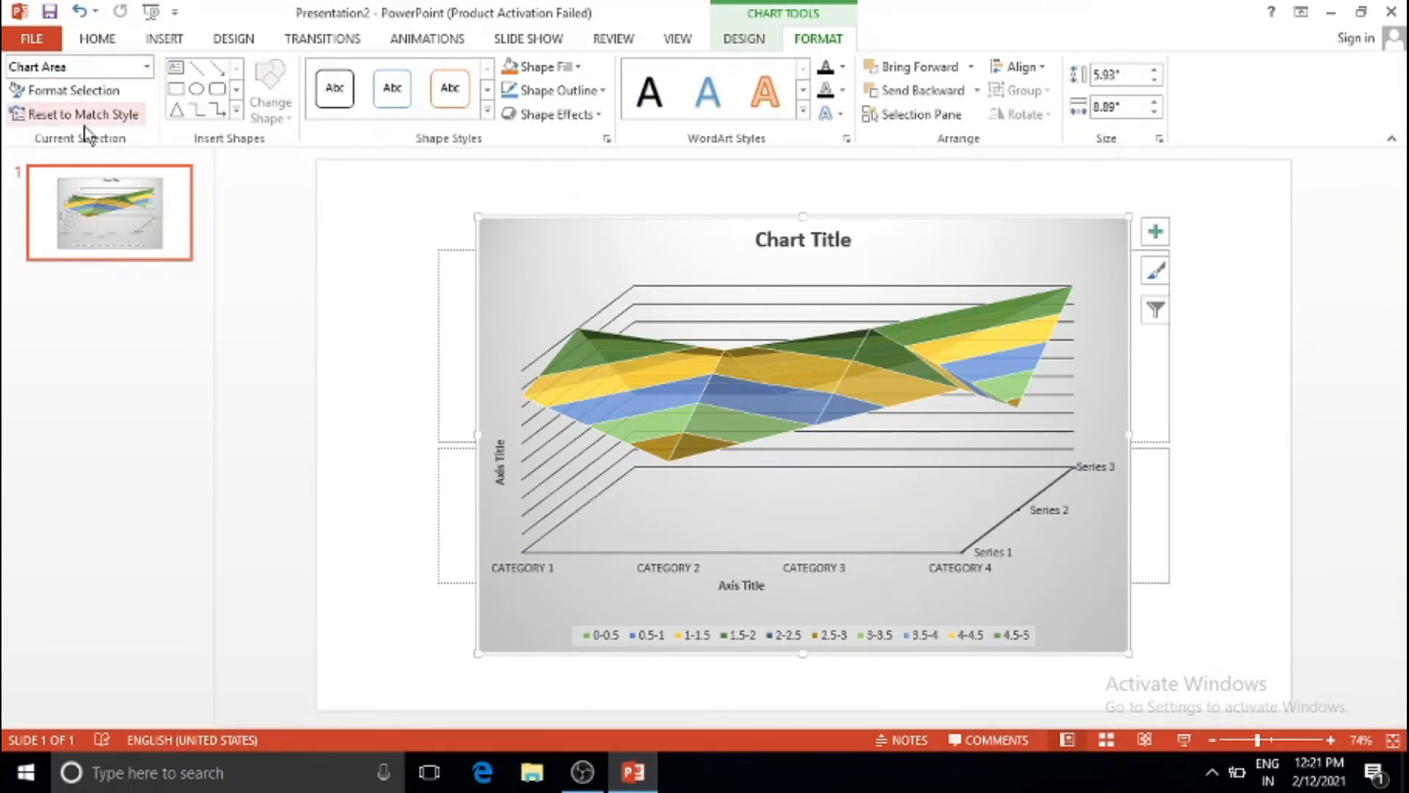
click(146, 70)
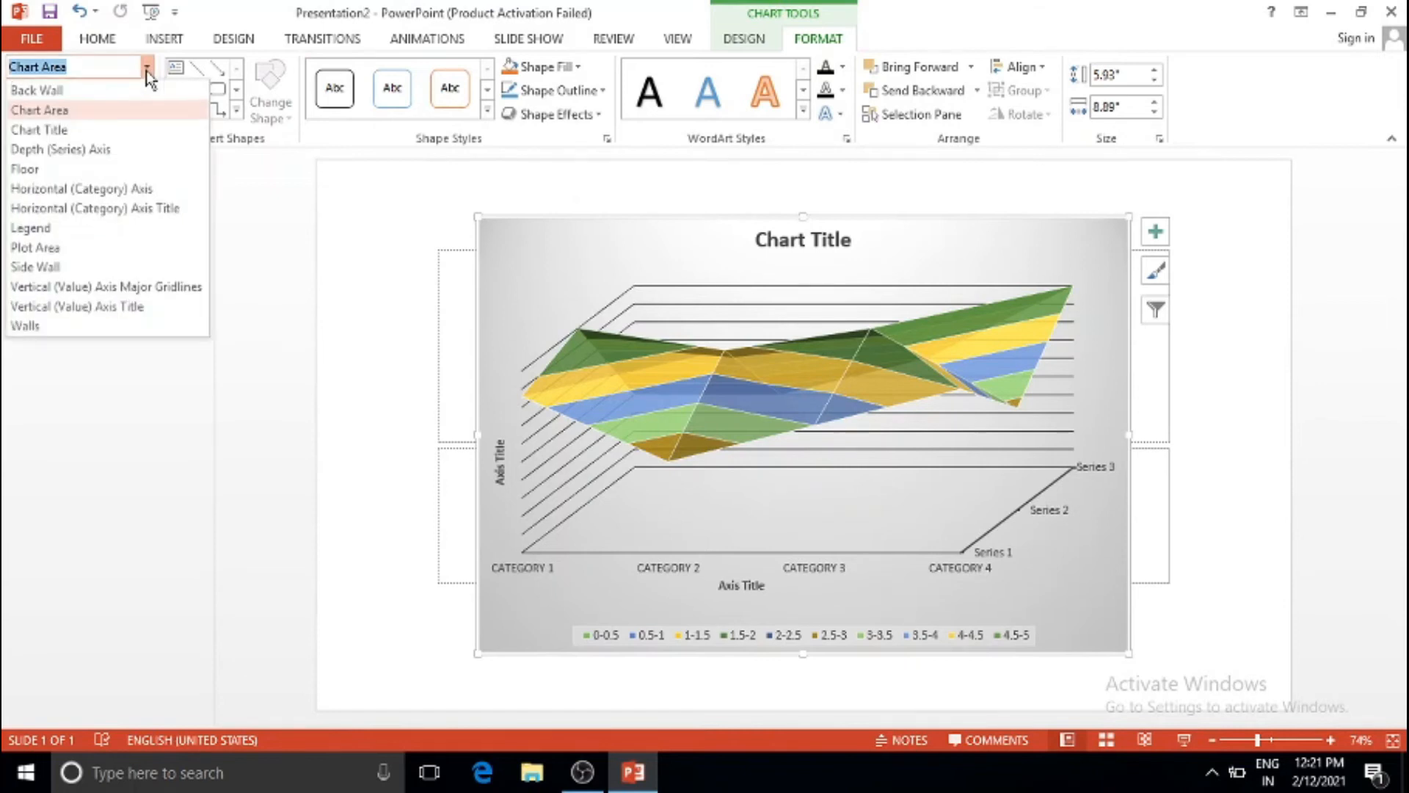
click(62, 114)
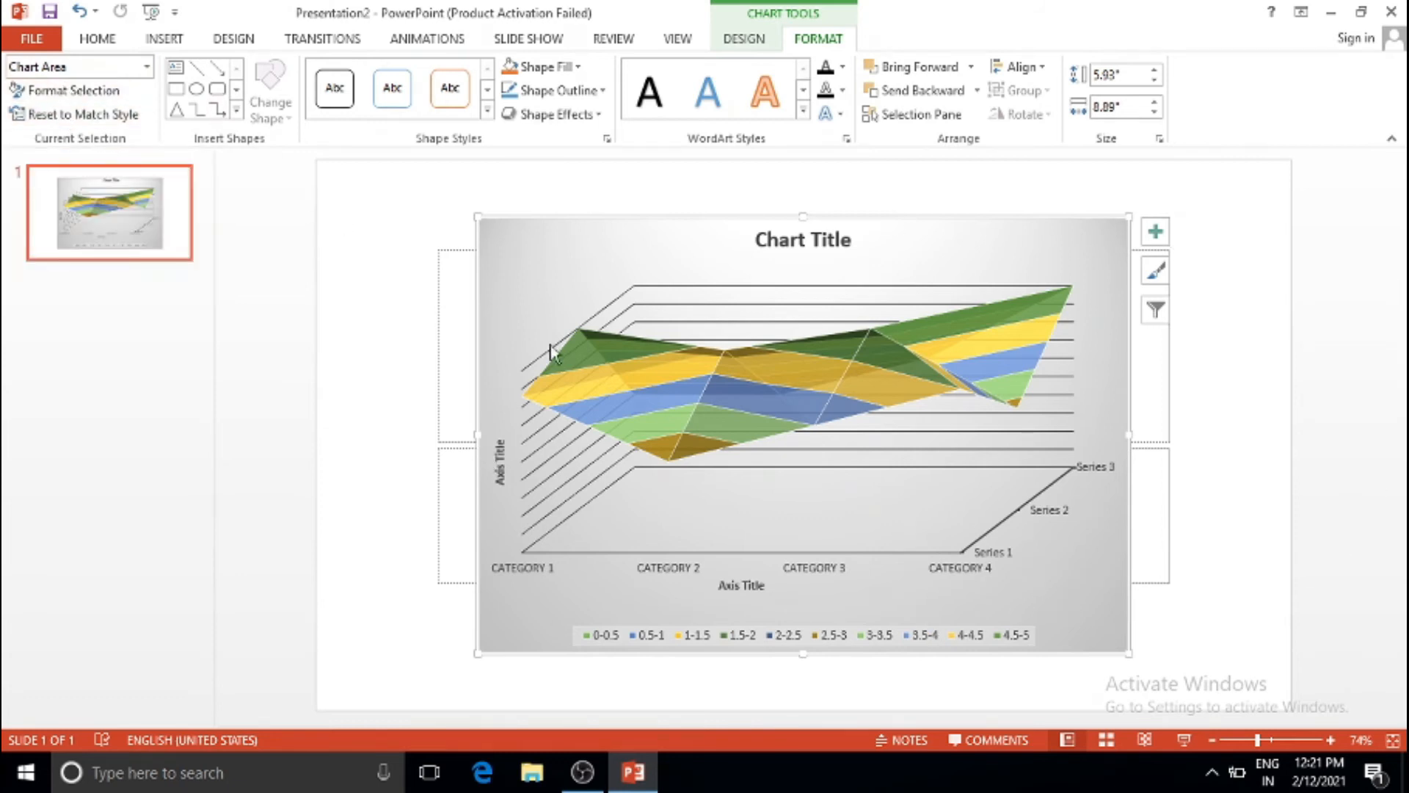
Select the chart's back wall, view its fill and border formatting options, and close them.
click(147, 66)
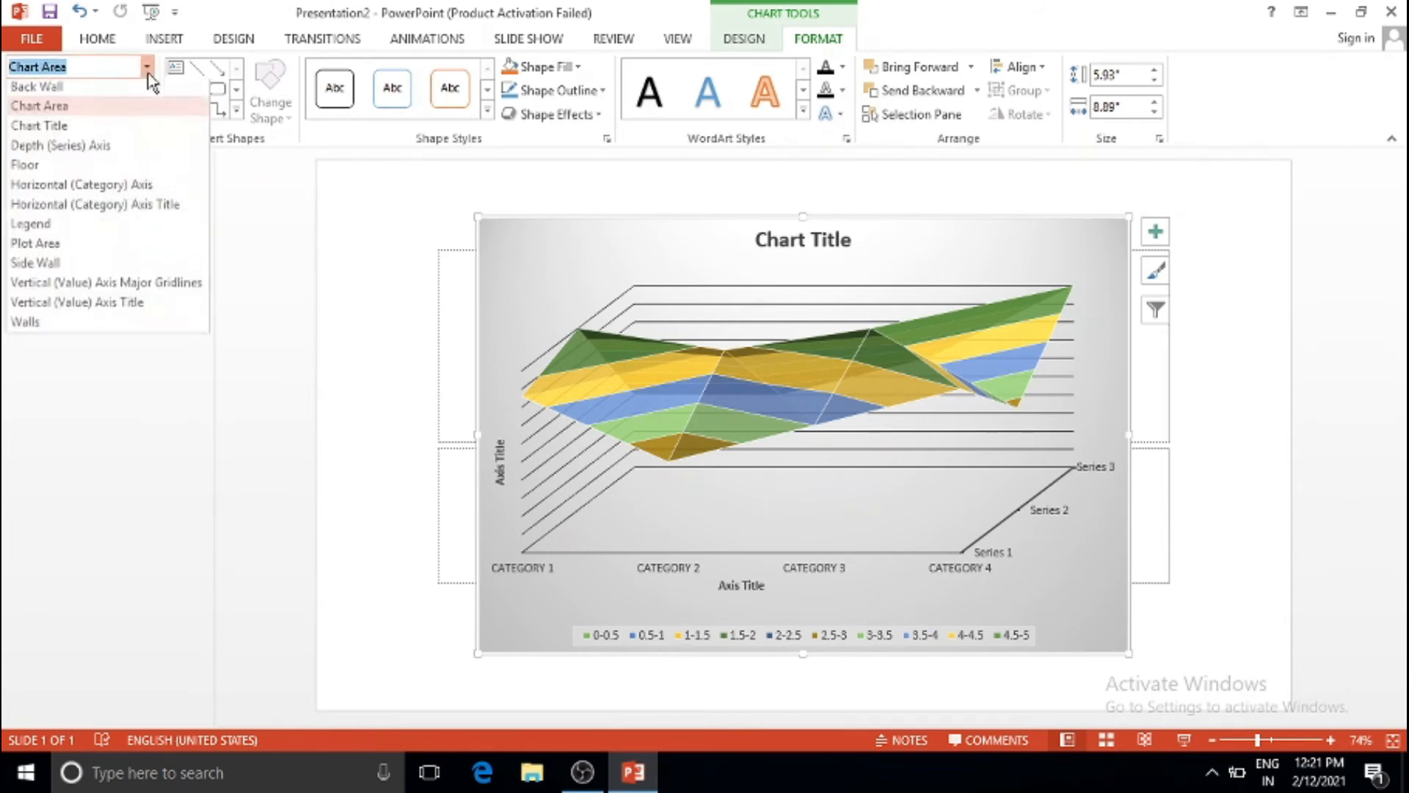
click(77, 90)
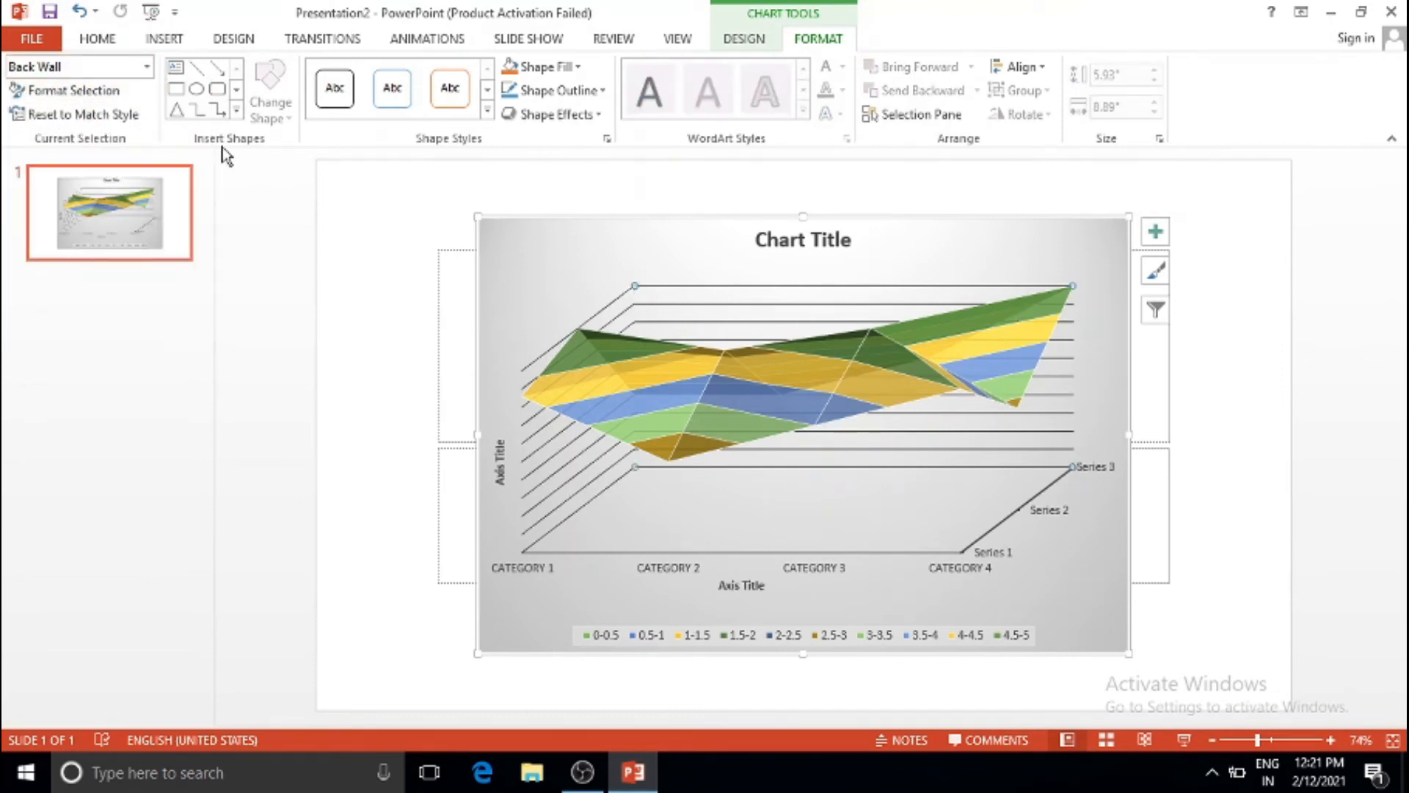
click(104, 92)
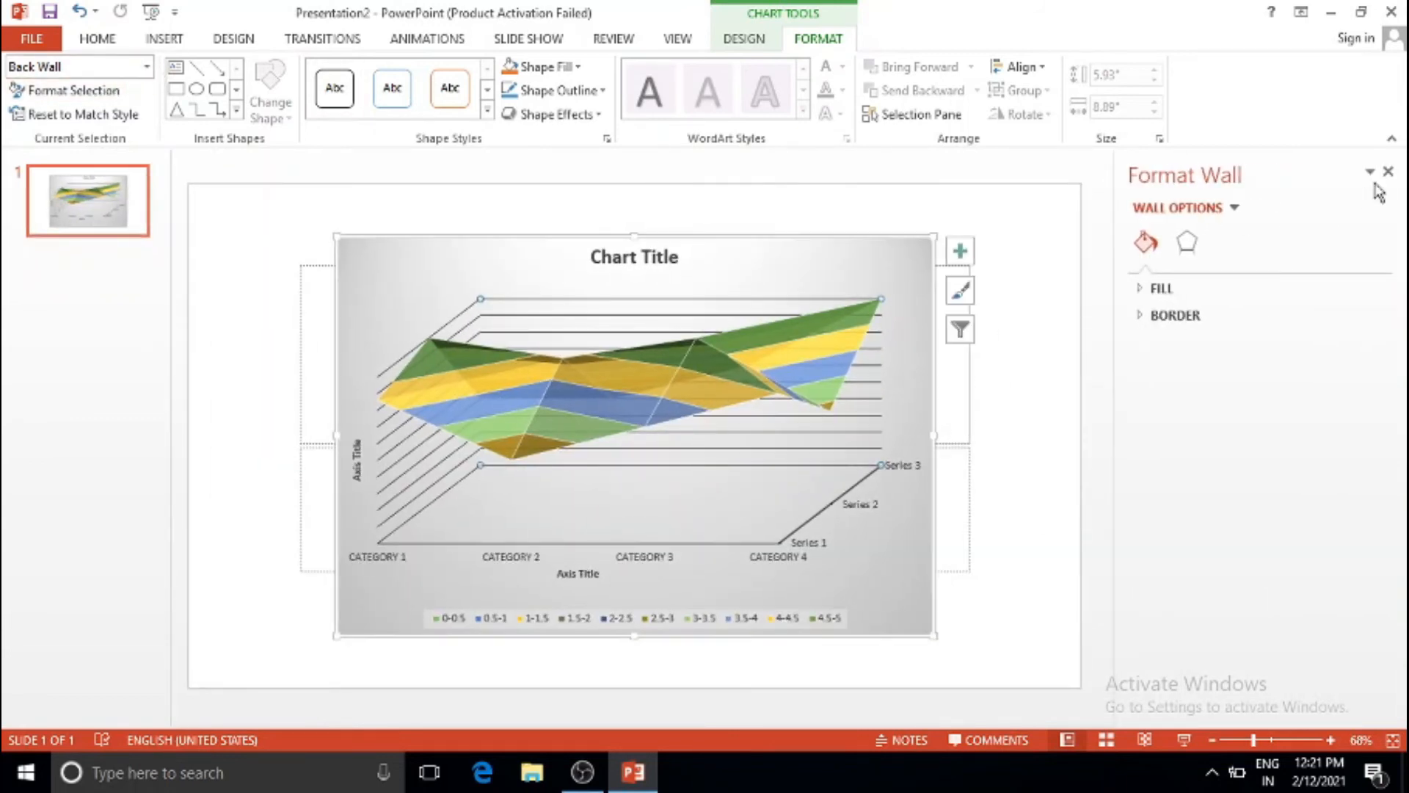
click(1389, 176)
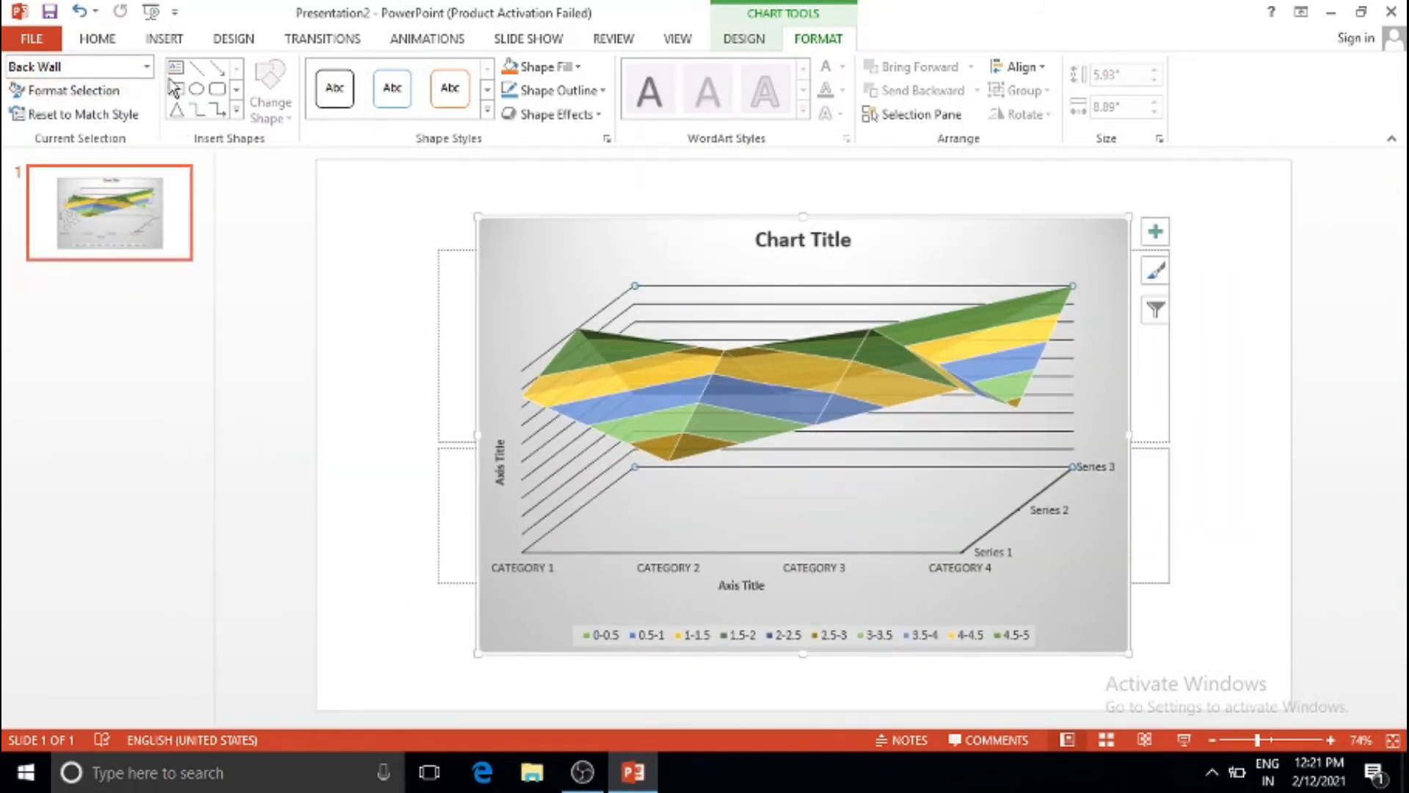
Select the chart's floor and switch the selection to the plot area.
click(146, 70)
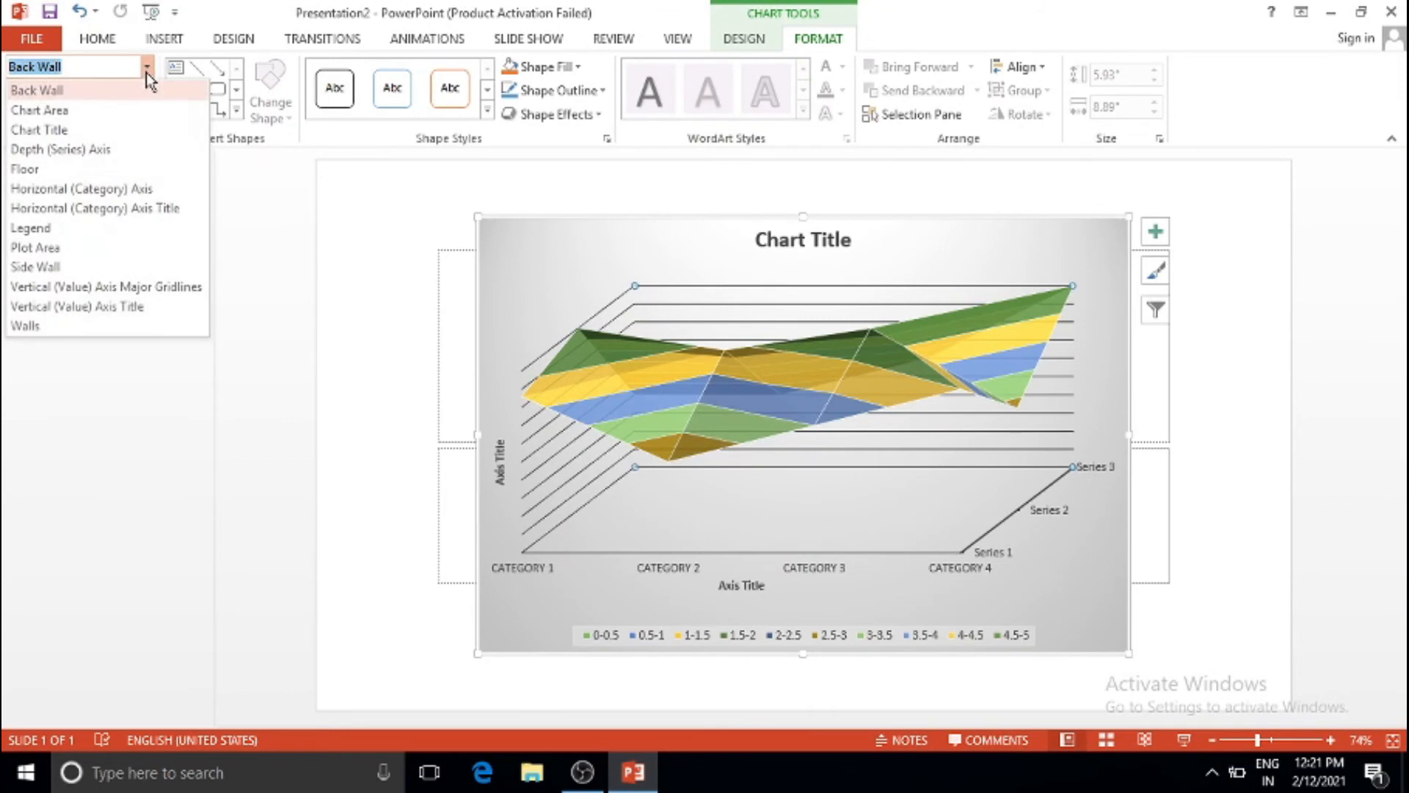
click(69, 167)
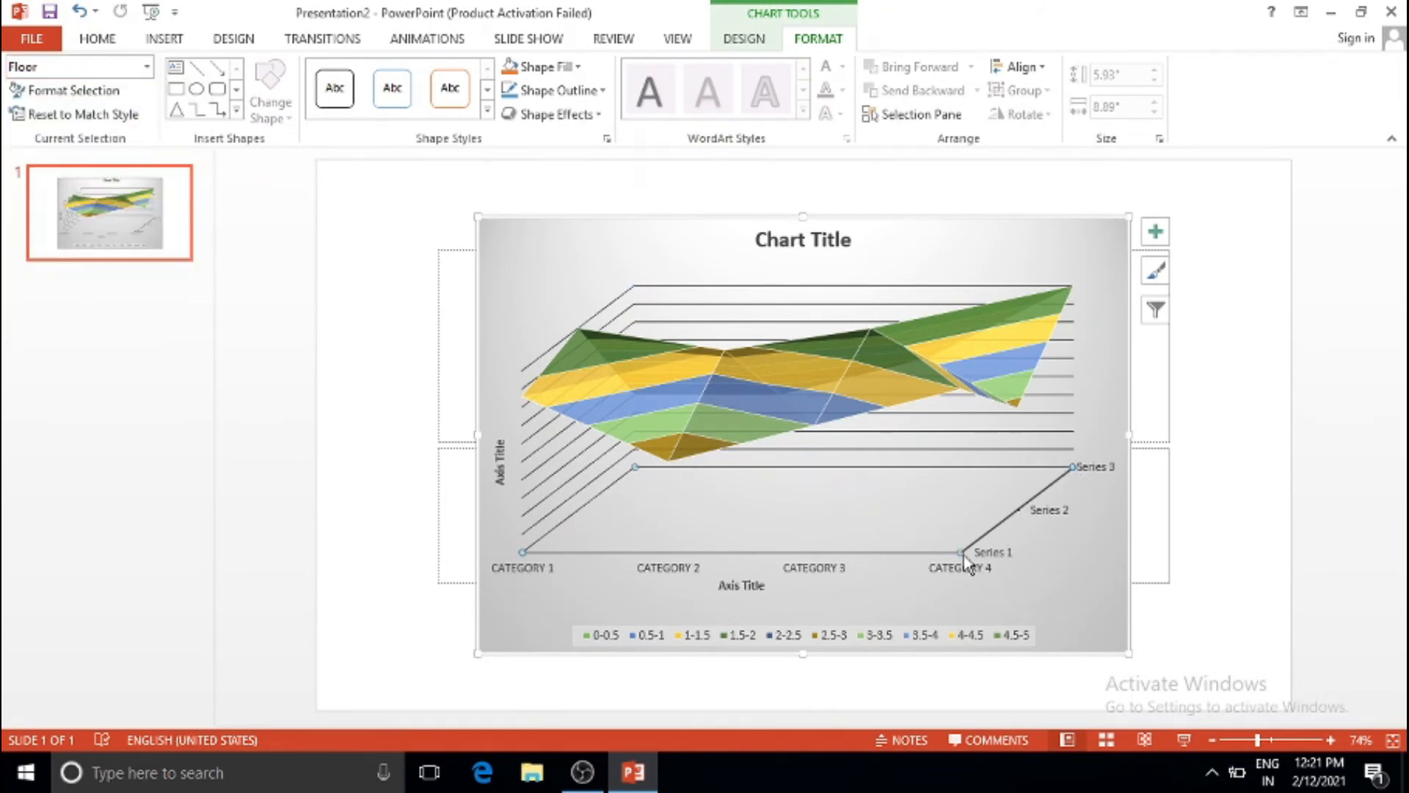
click(123, 72)
click(149, 67)
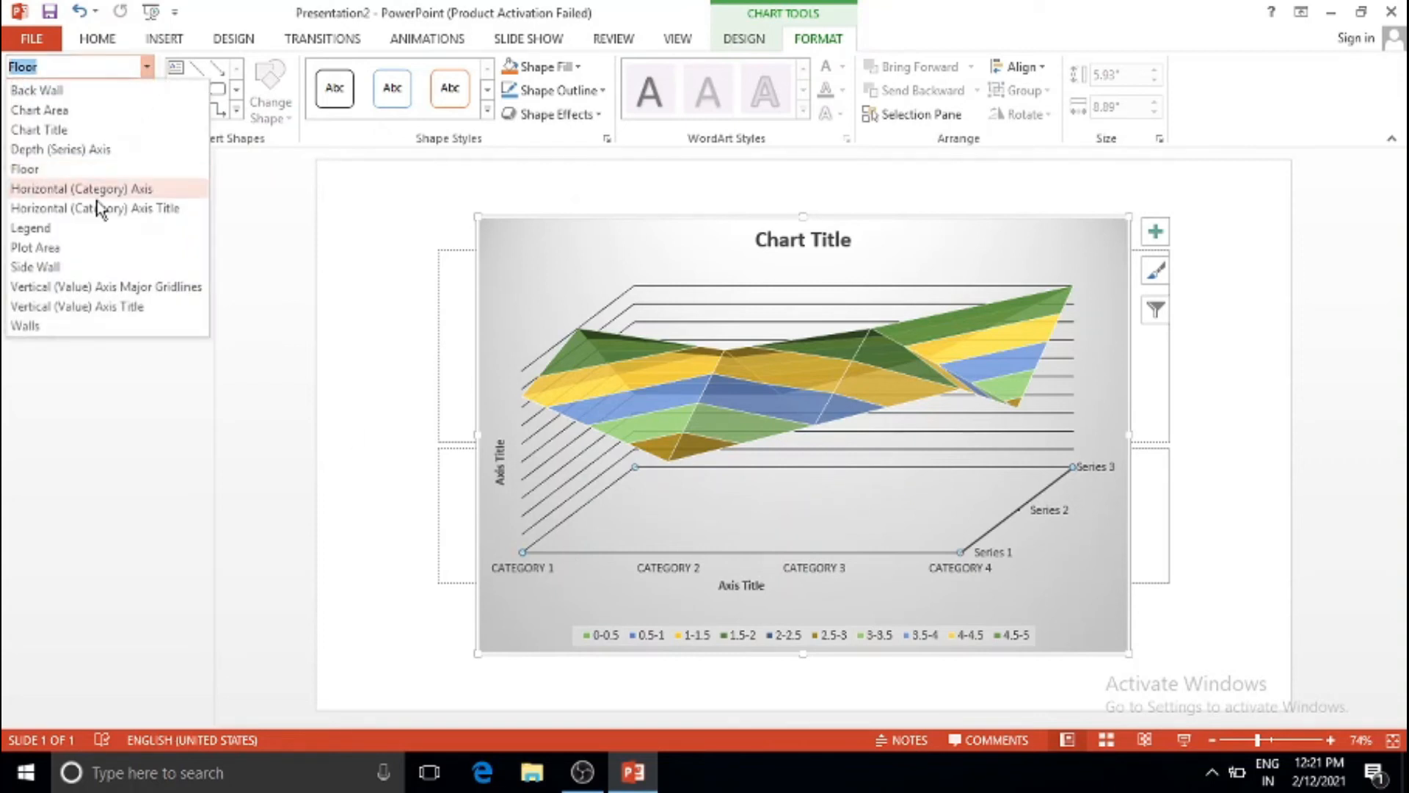
click(81, 246)
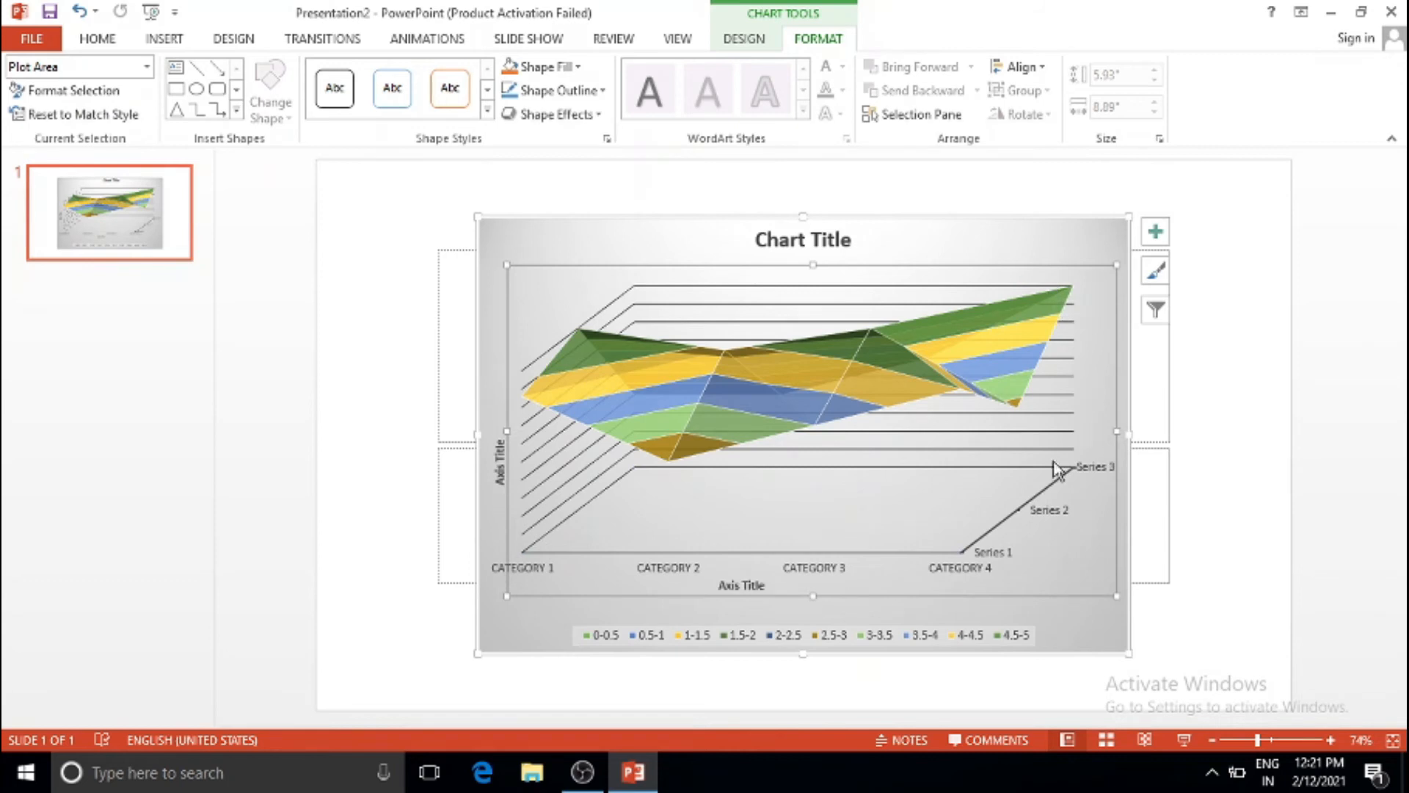
Check the chart element list with the plot area selected and open the plot area's formatting options.
click(147, 66)
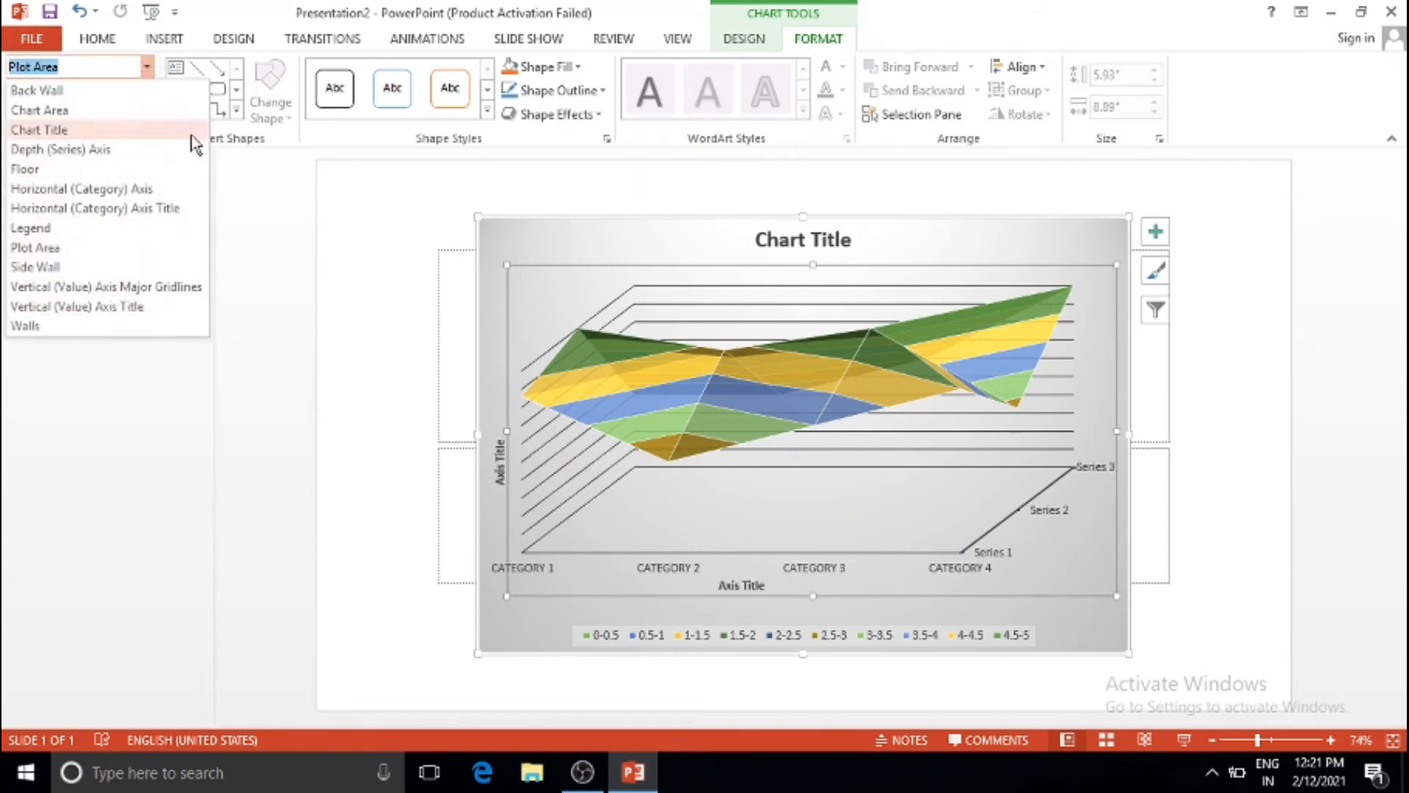
click(331, 227)
click(99, 91)
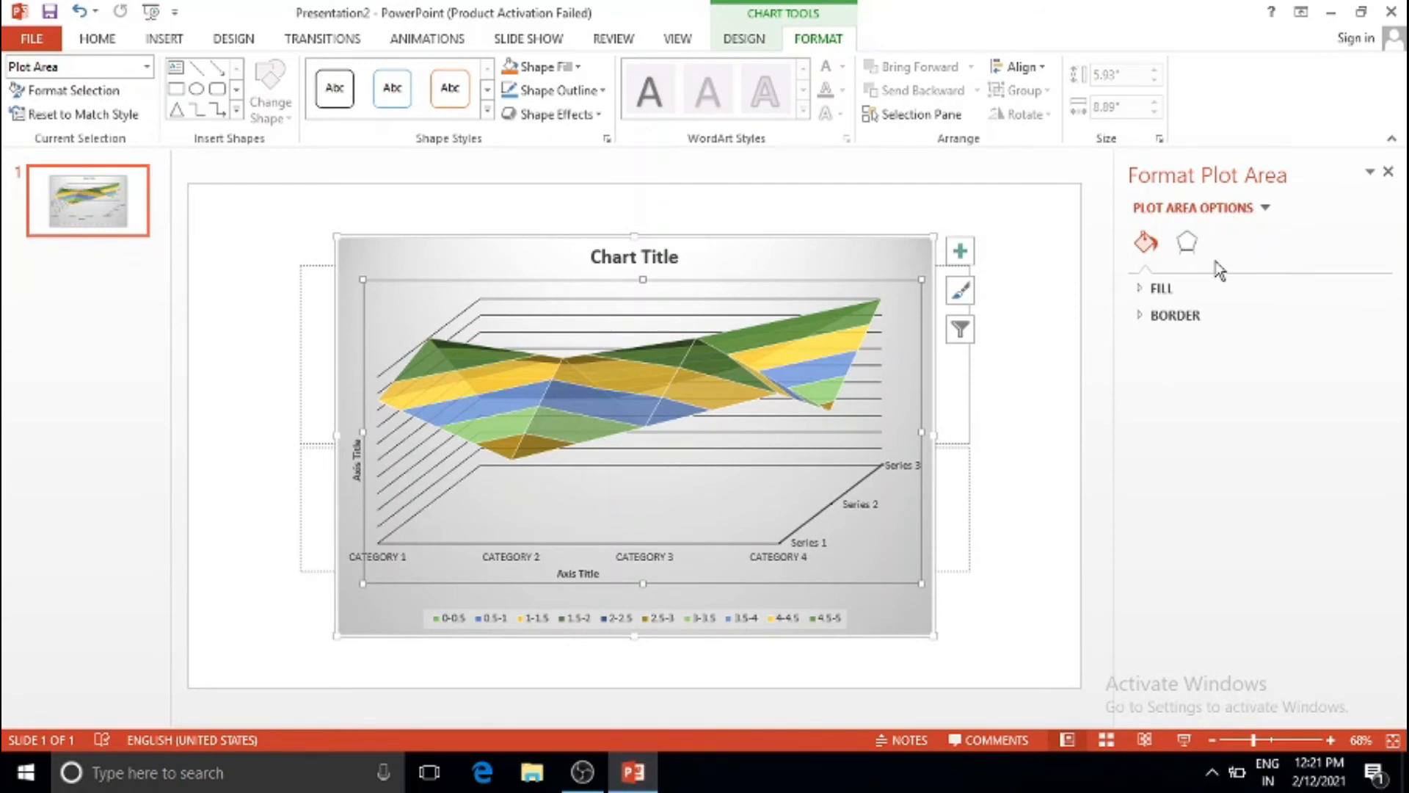
Give the plot area a gradient fill using the light orange preset gradient.
click(1157, 289)
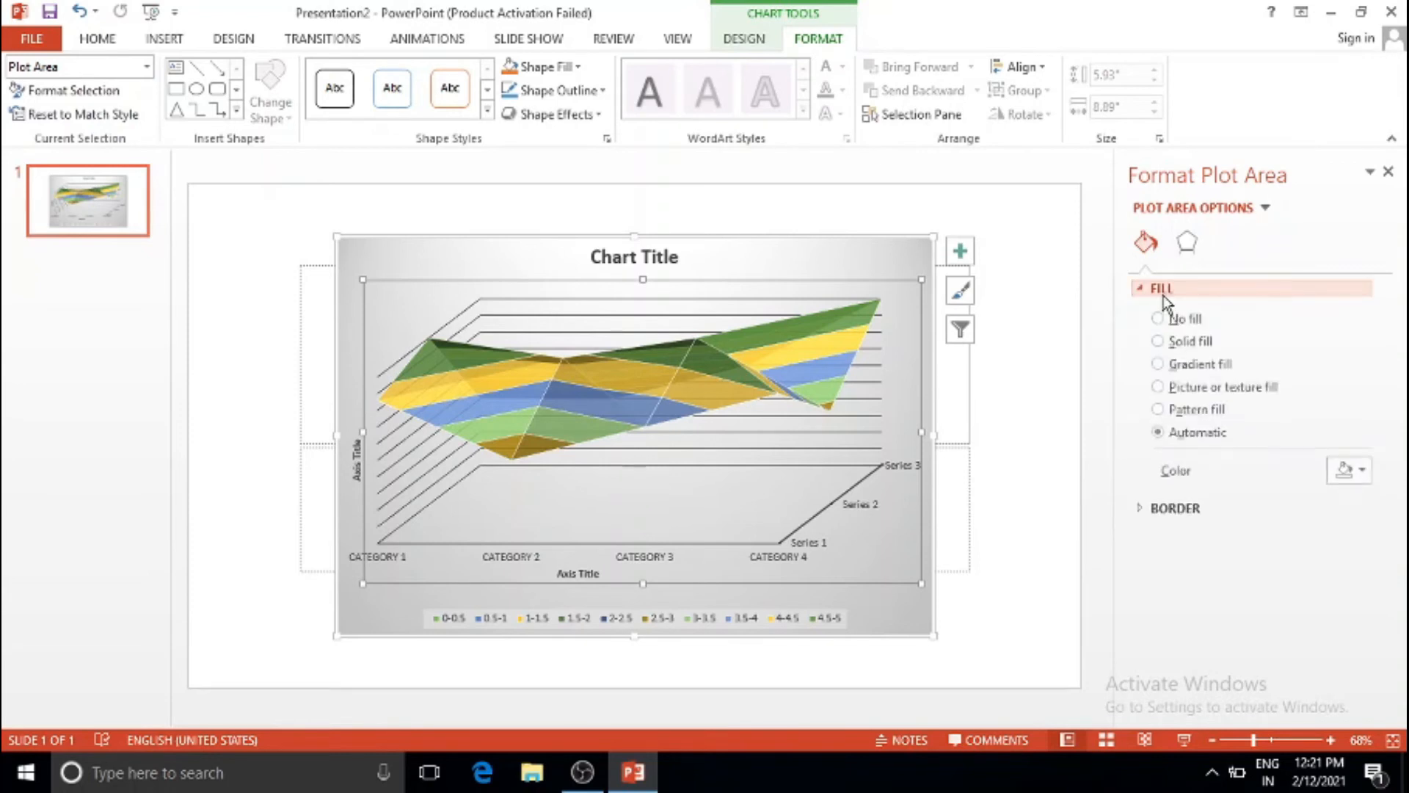
click(1173, 364)
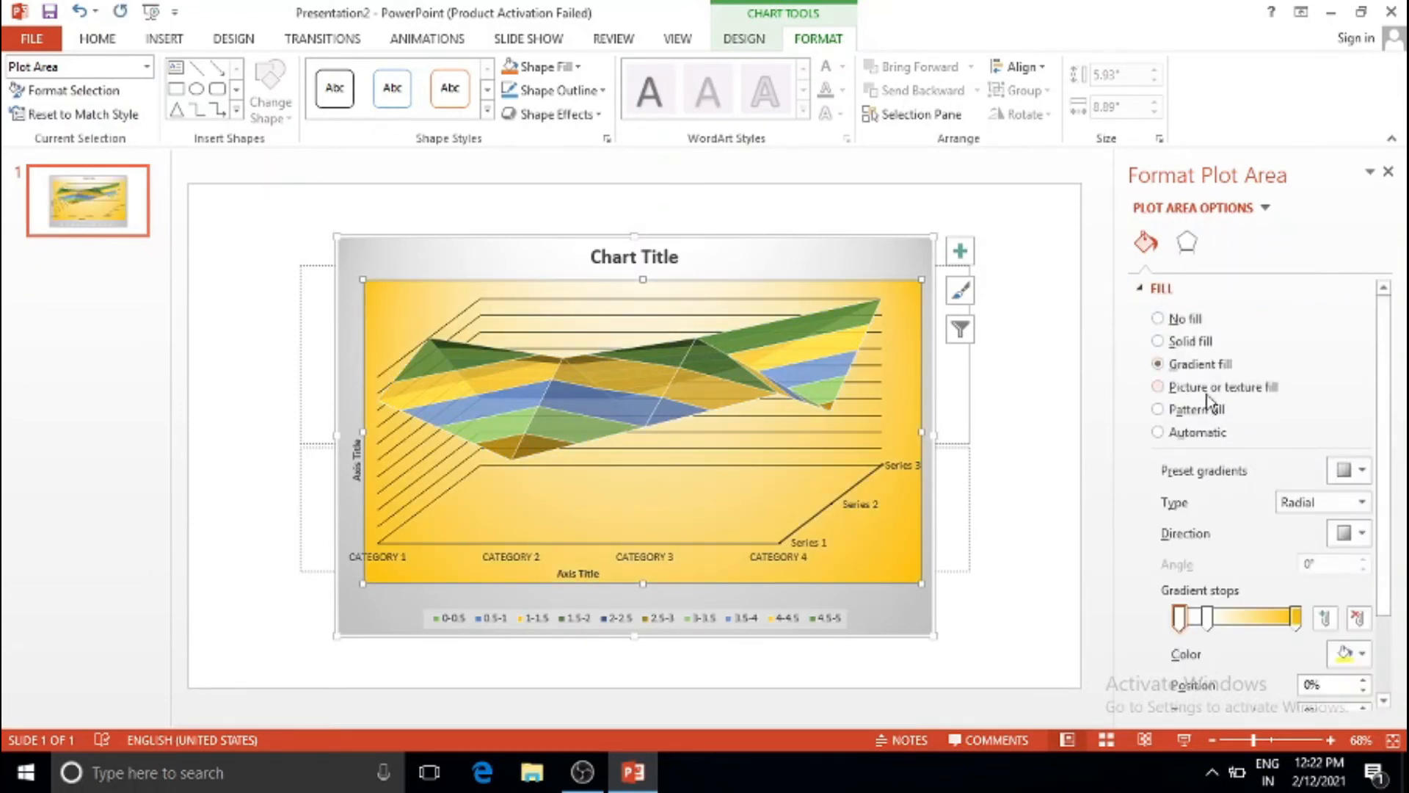
click(1361, 470)
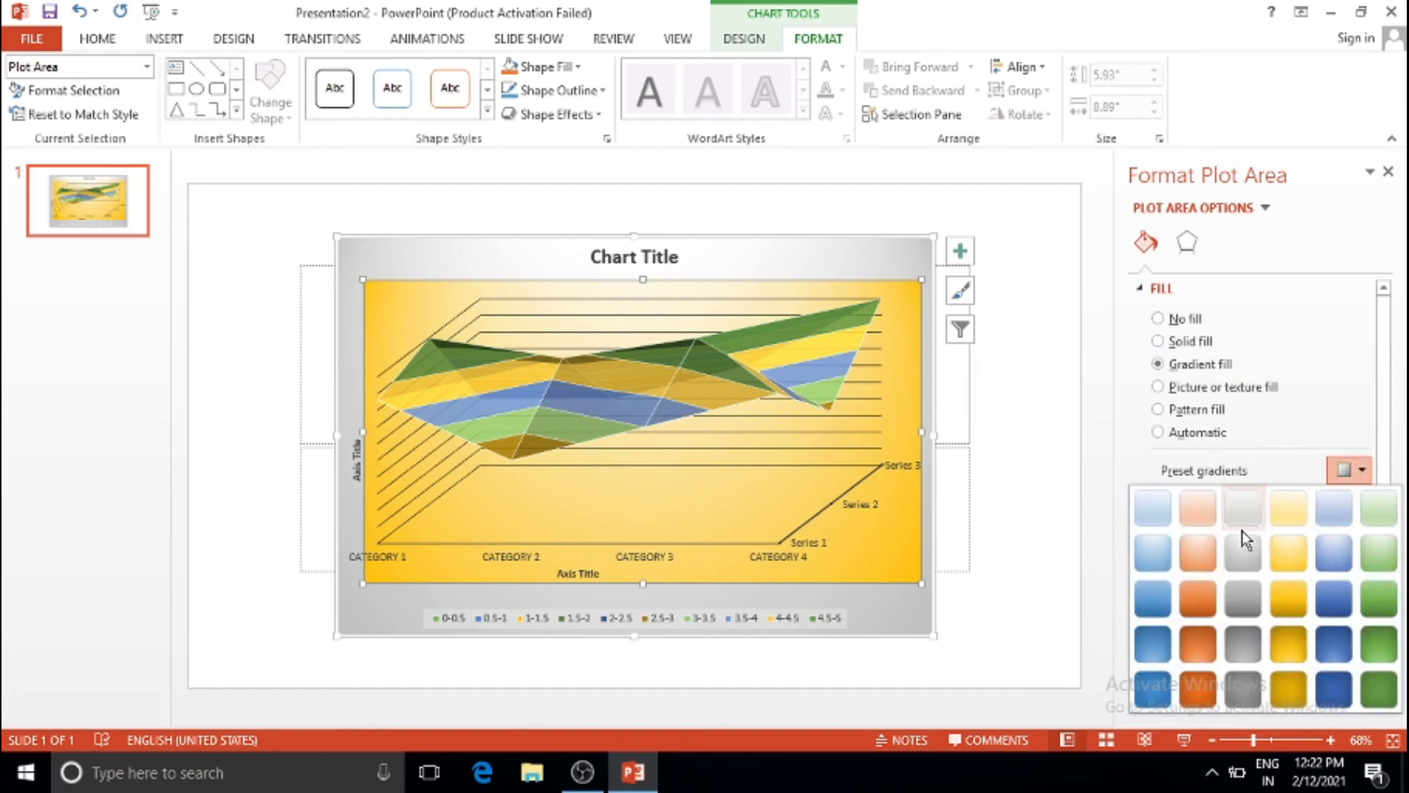
click(1186, 513)
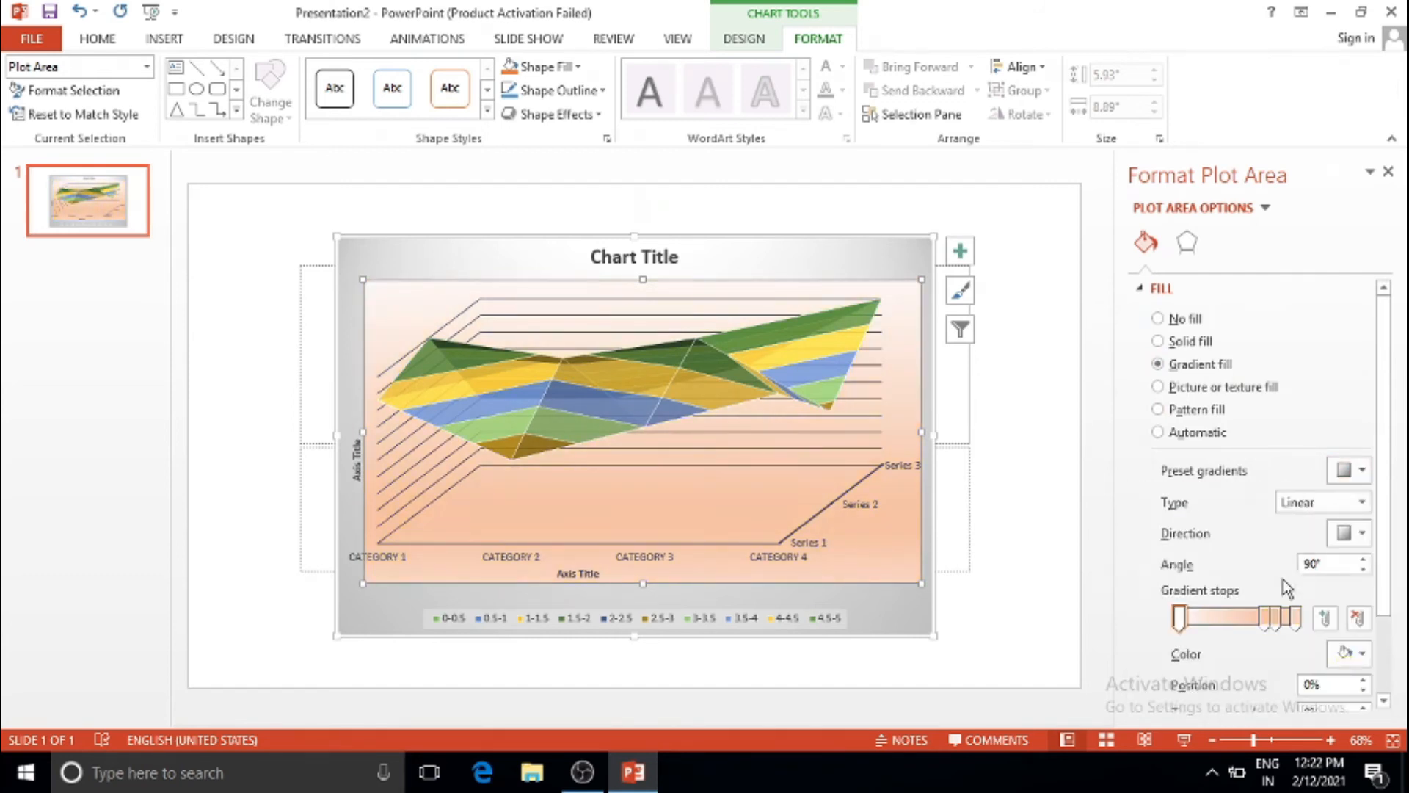
Try the radial and rectangular gradient types on the plot area's fill.
click(1354, 503)
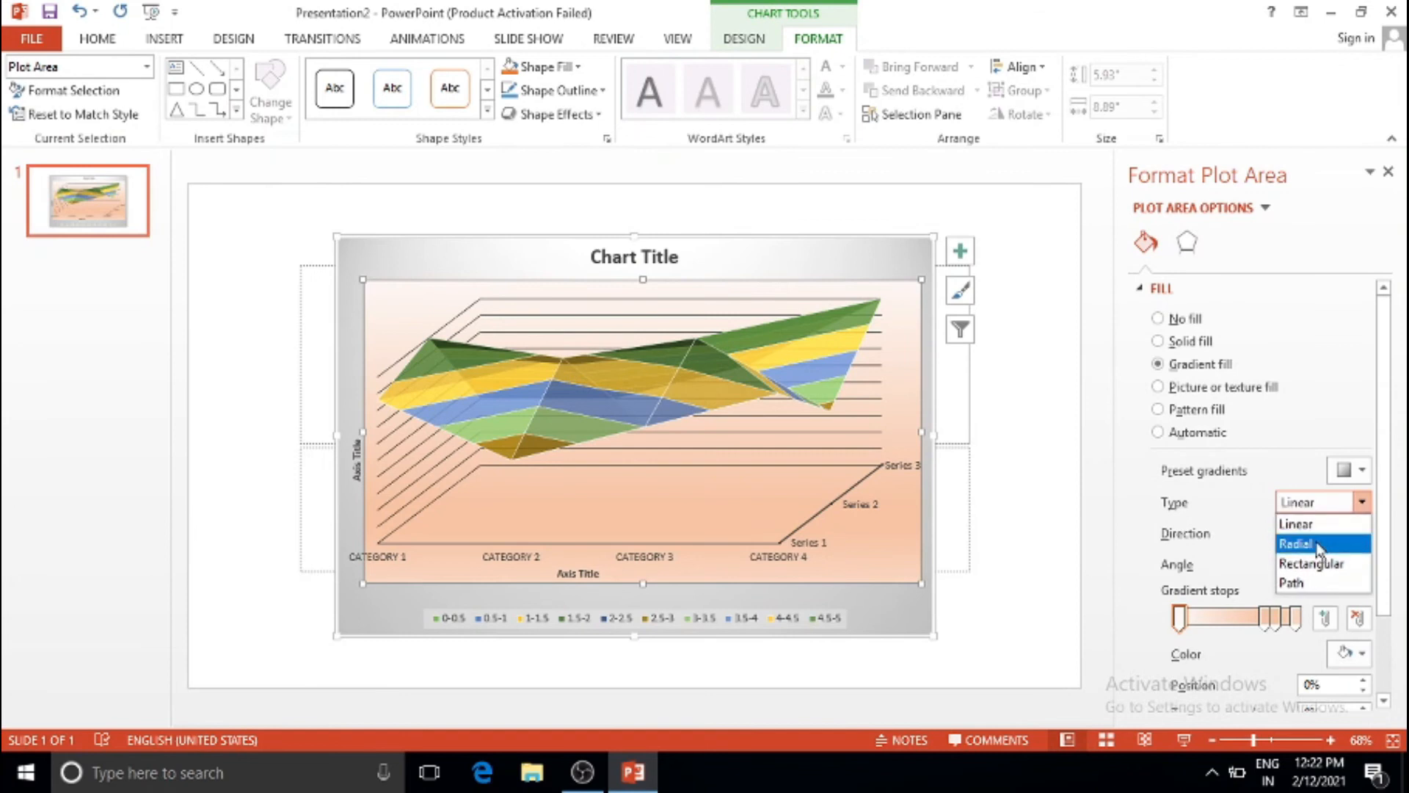
click(1321, 543)
click(1362, 502)
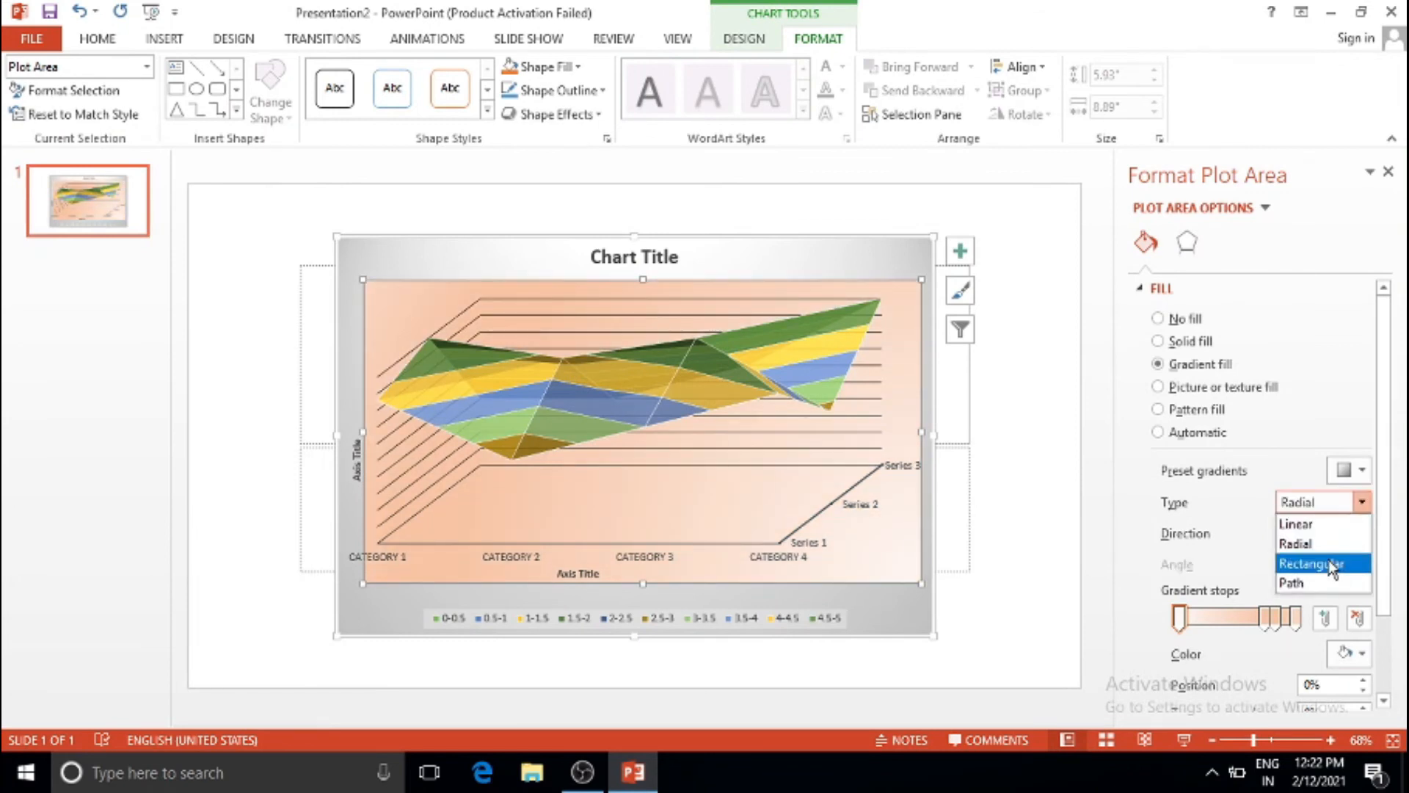
click(1333, 564)
Set the plot area's gradient to the linear type with a left-to-right direction at 0°.
click(1347, 507)
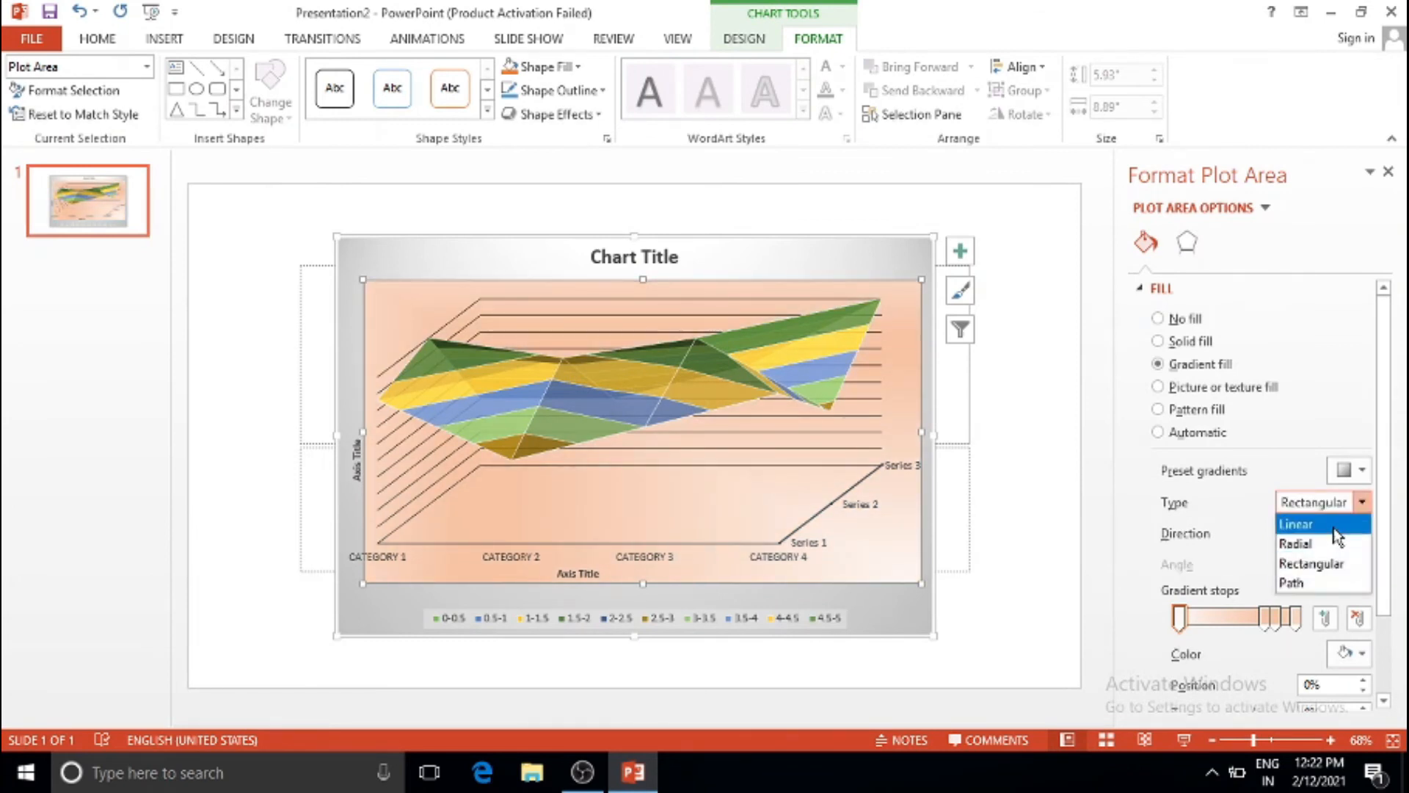
click(1317, 523)
click(1362, 536)
click(1266, 613)
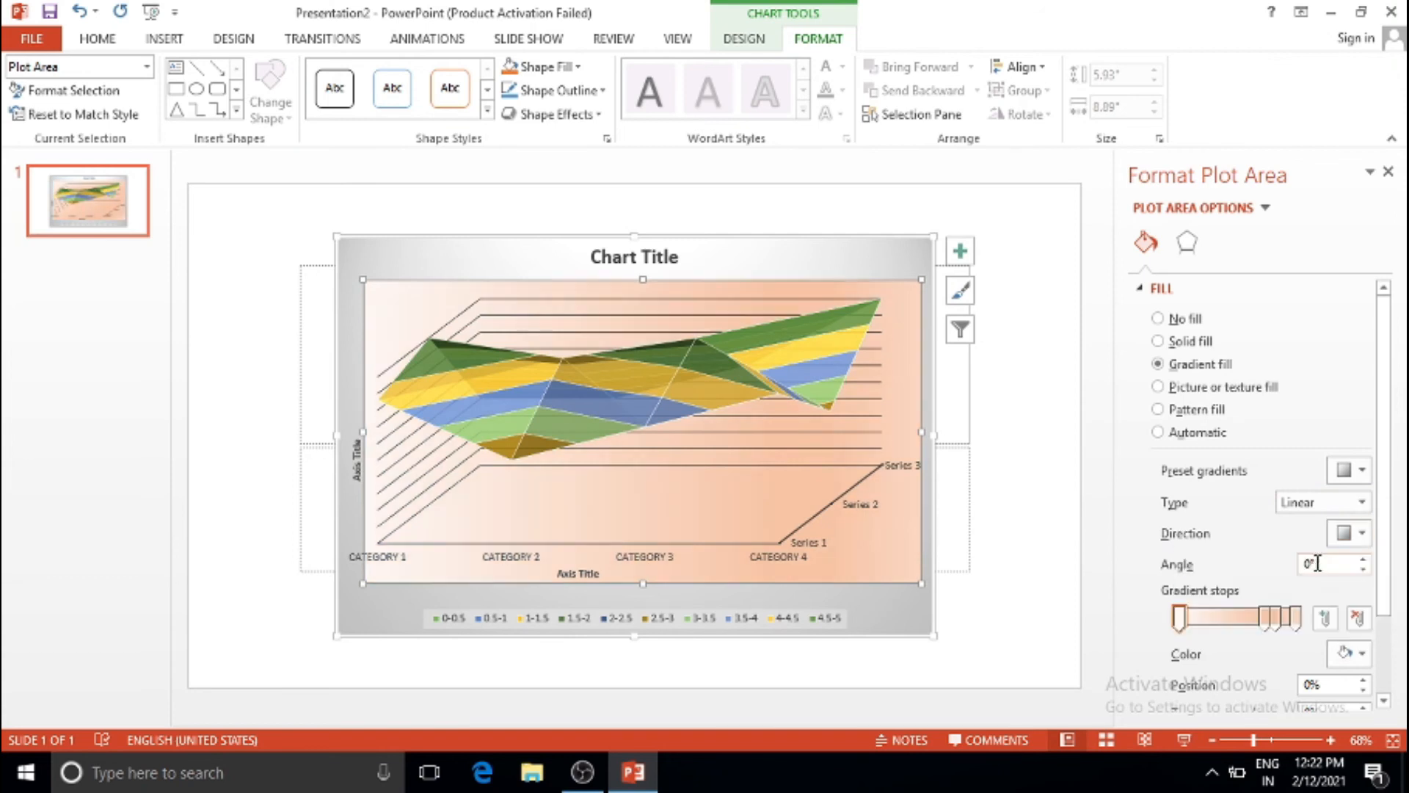